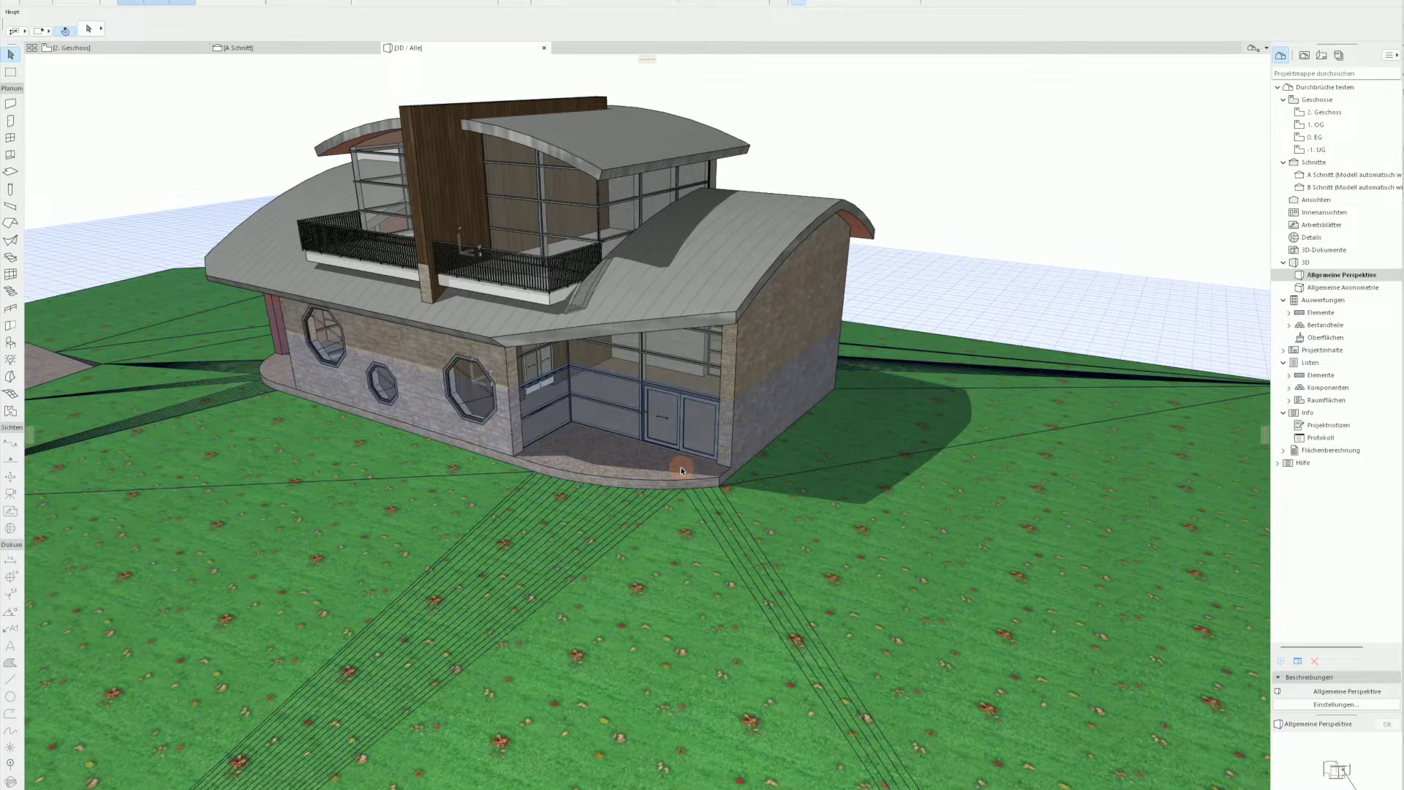
Orbit the Archicad house model to view its front and rear sides.
left_click_drag(681, 471, 744, 368)
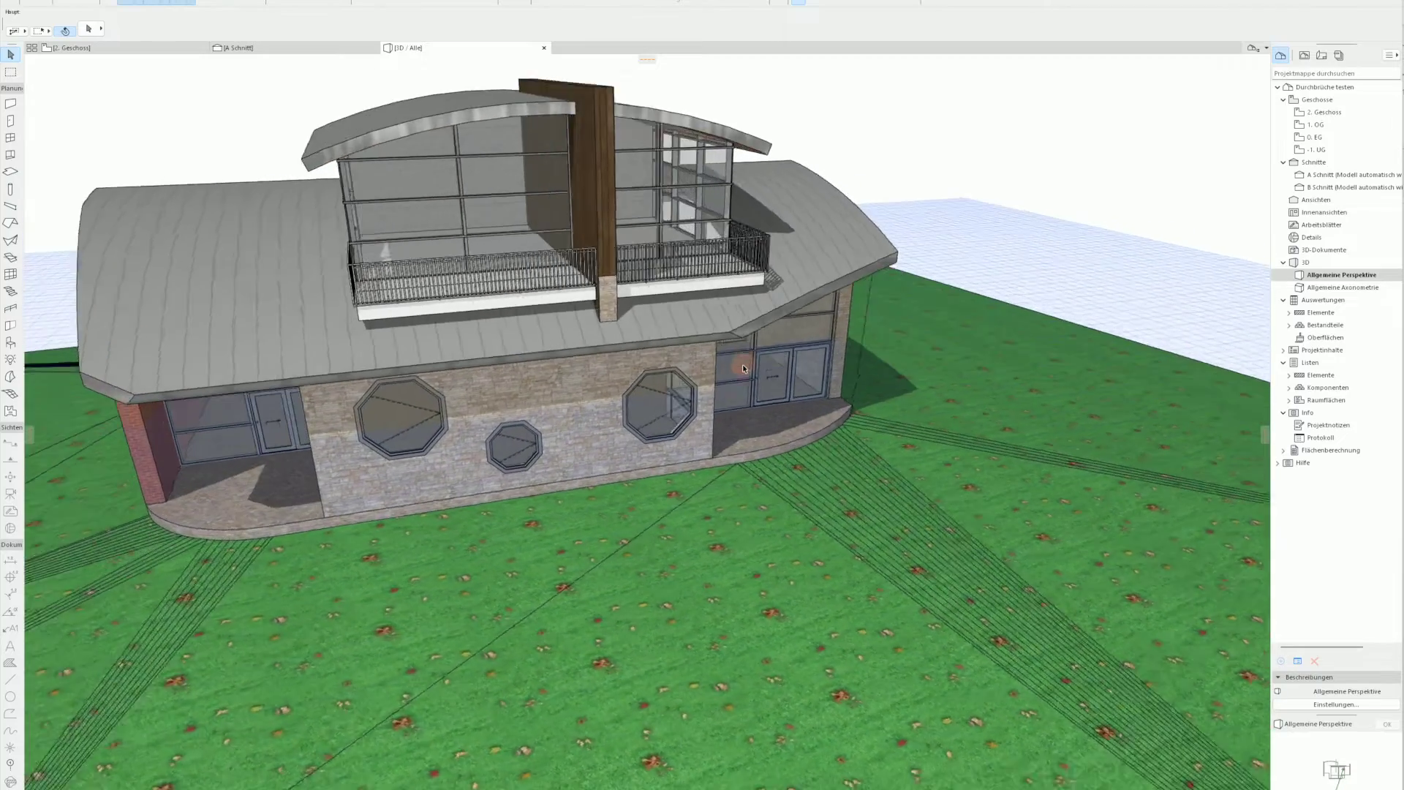
left_click_drag(744, 368, 743, 367)
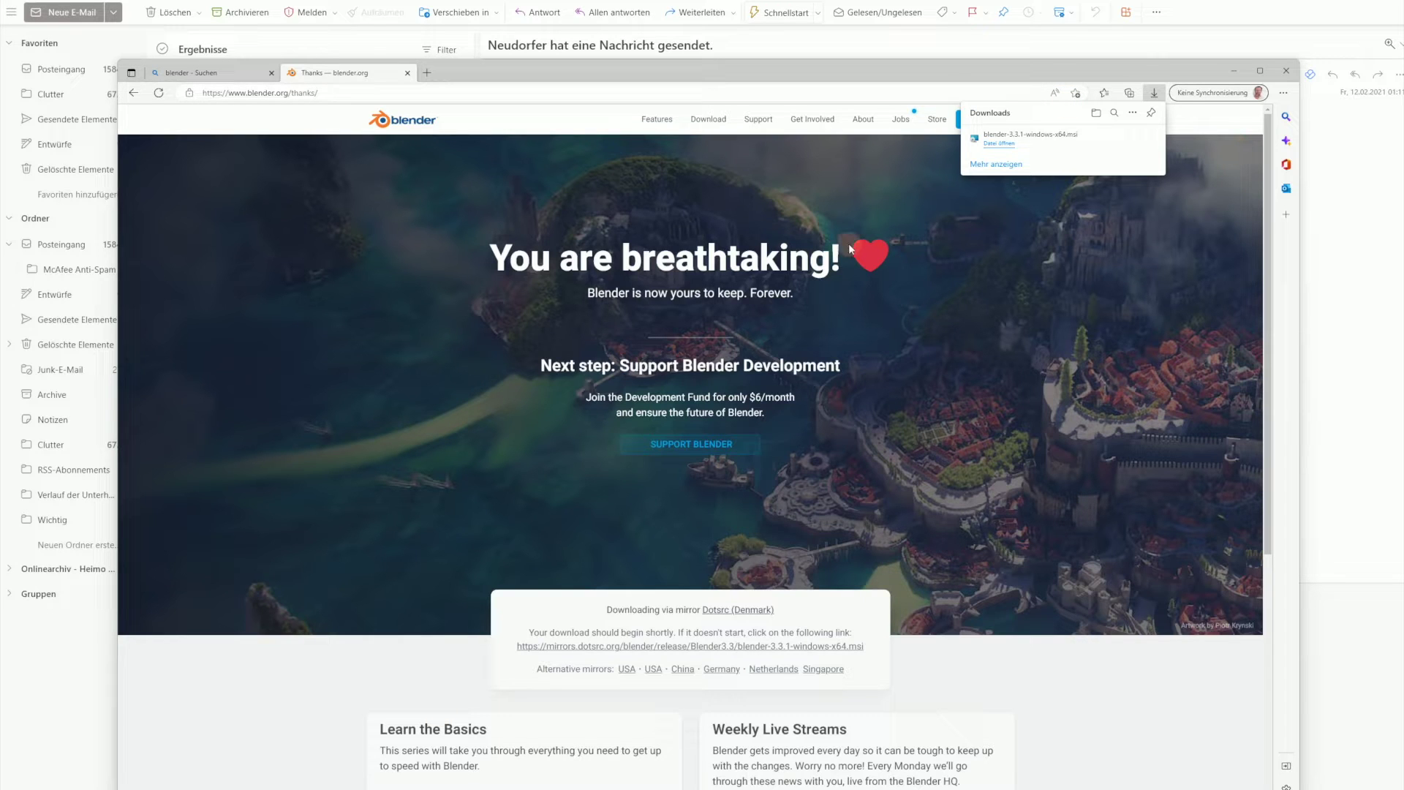
key("super+Tab")
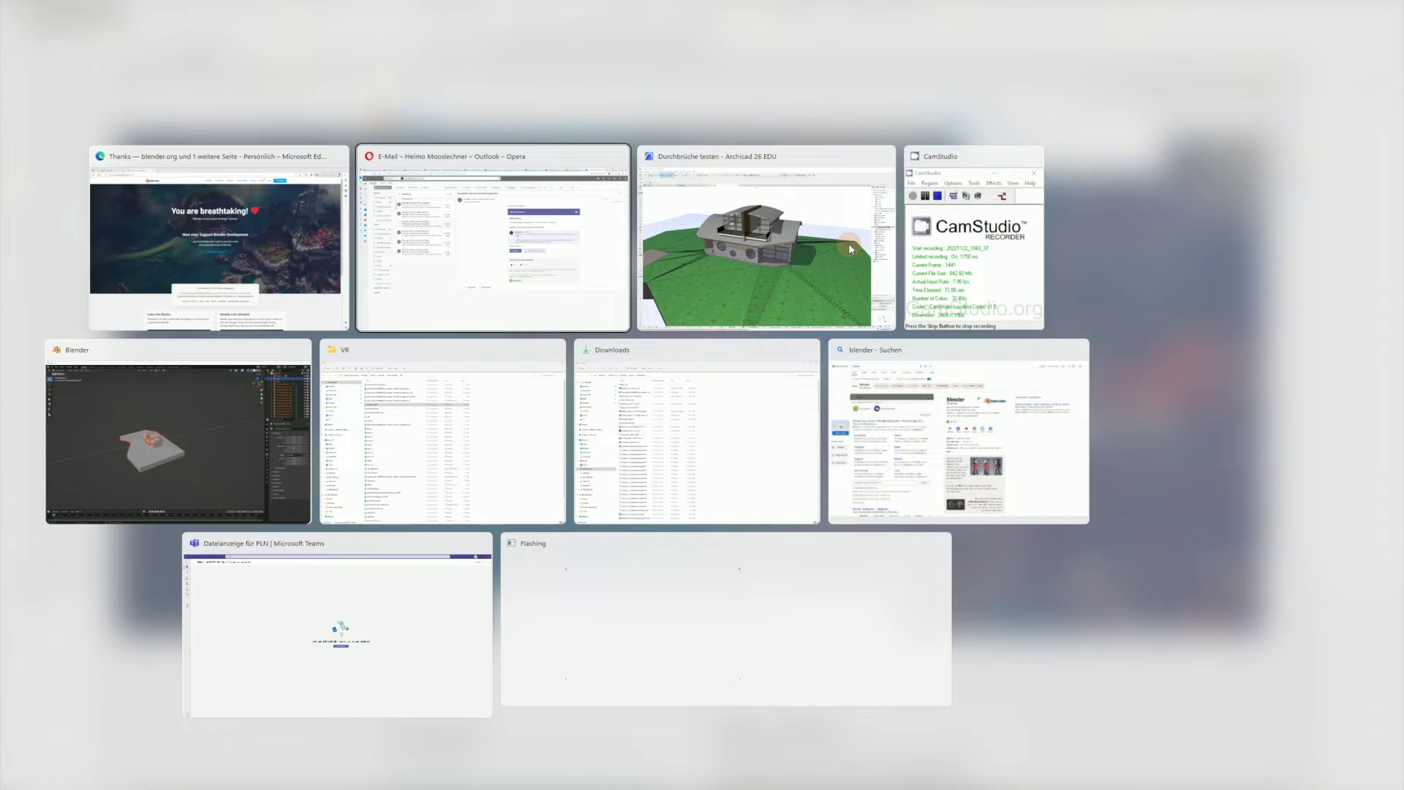
left_click(850, 245)
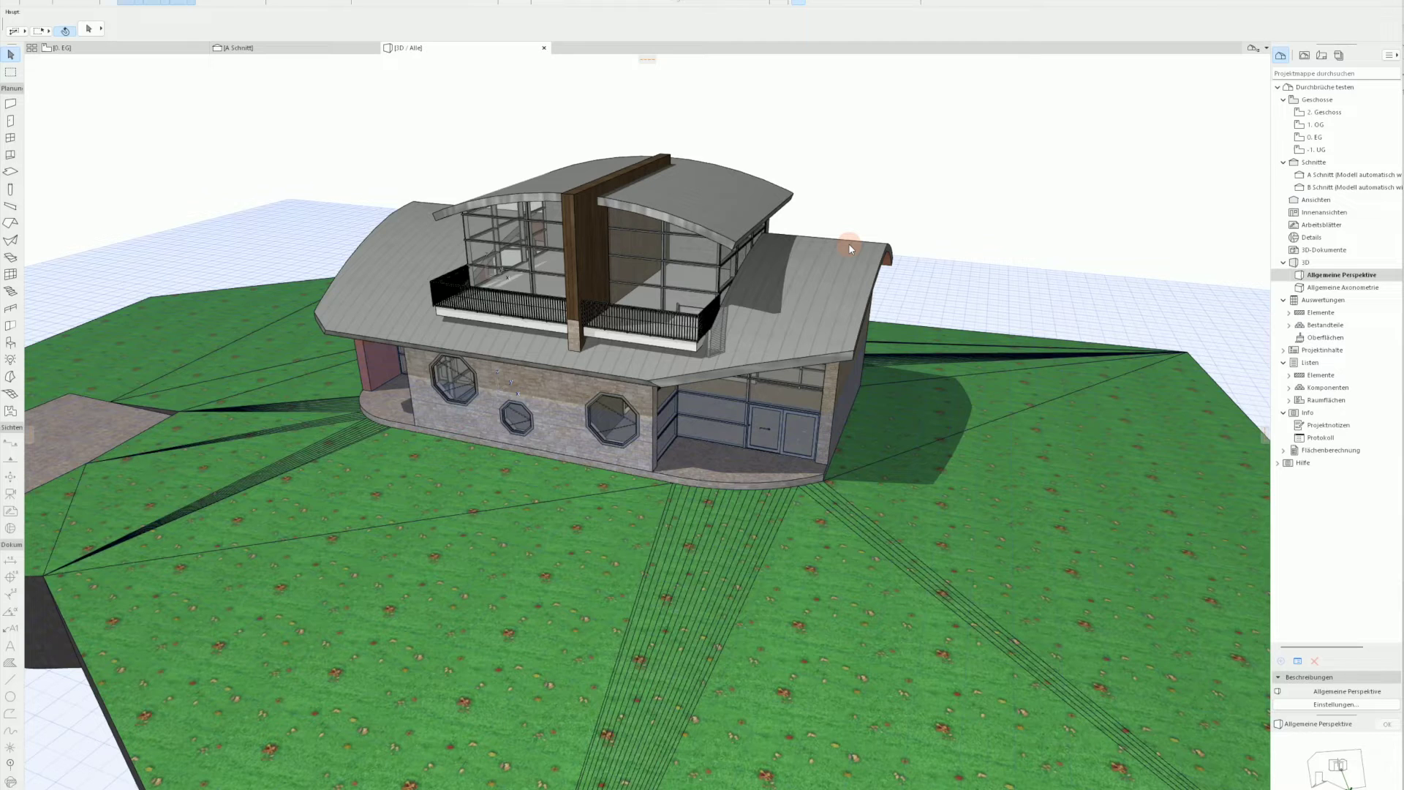
Delete the 757 imported house objects in Blender, leaving Camera, Cube and Light, then minimize it.
key("super+Tab")
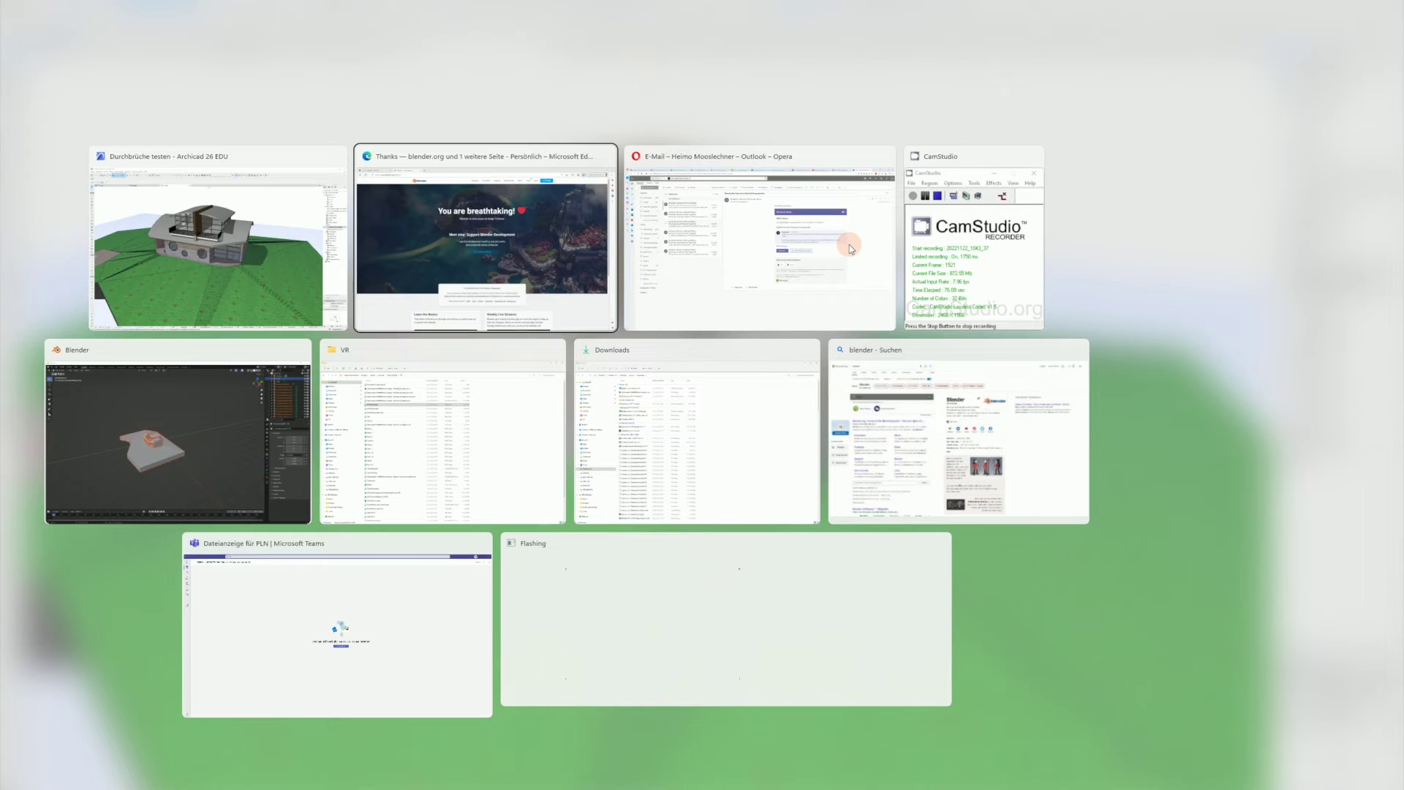
key("Right")
key("Right")
key("Right")
key("Return")
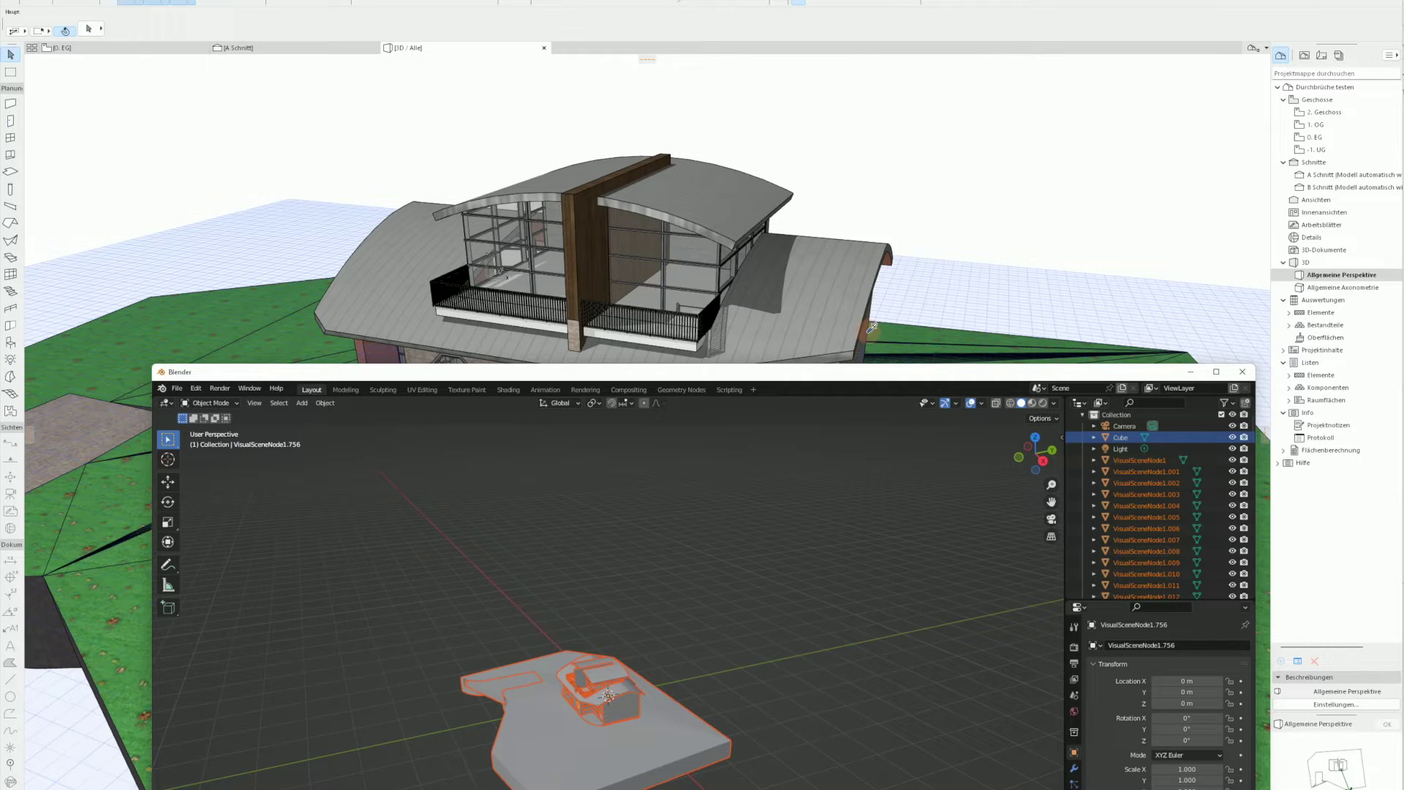
left_click_drag(863, 373, 817, 73)
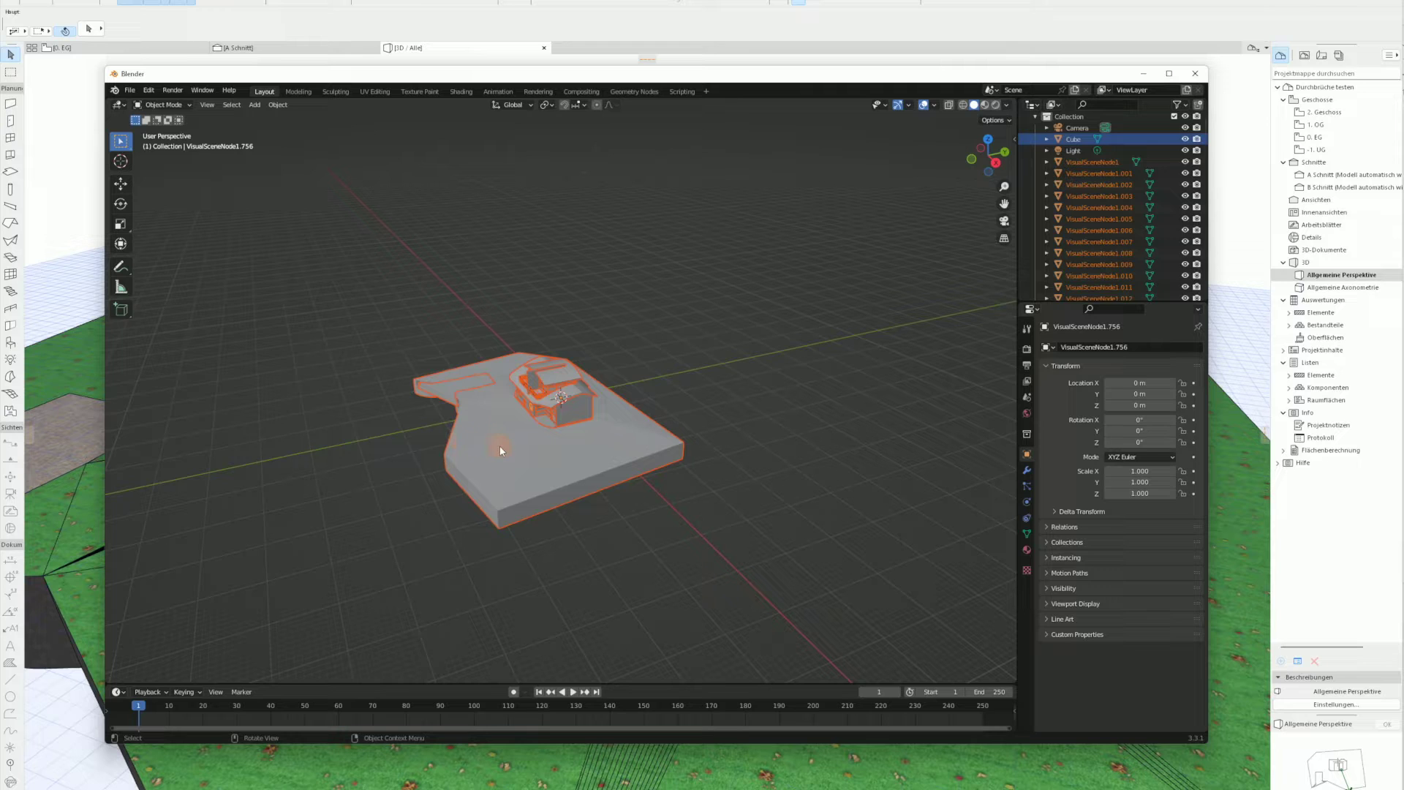
key("Delete")
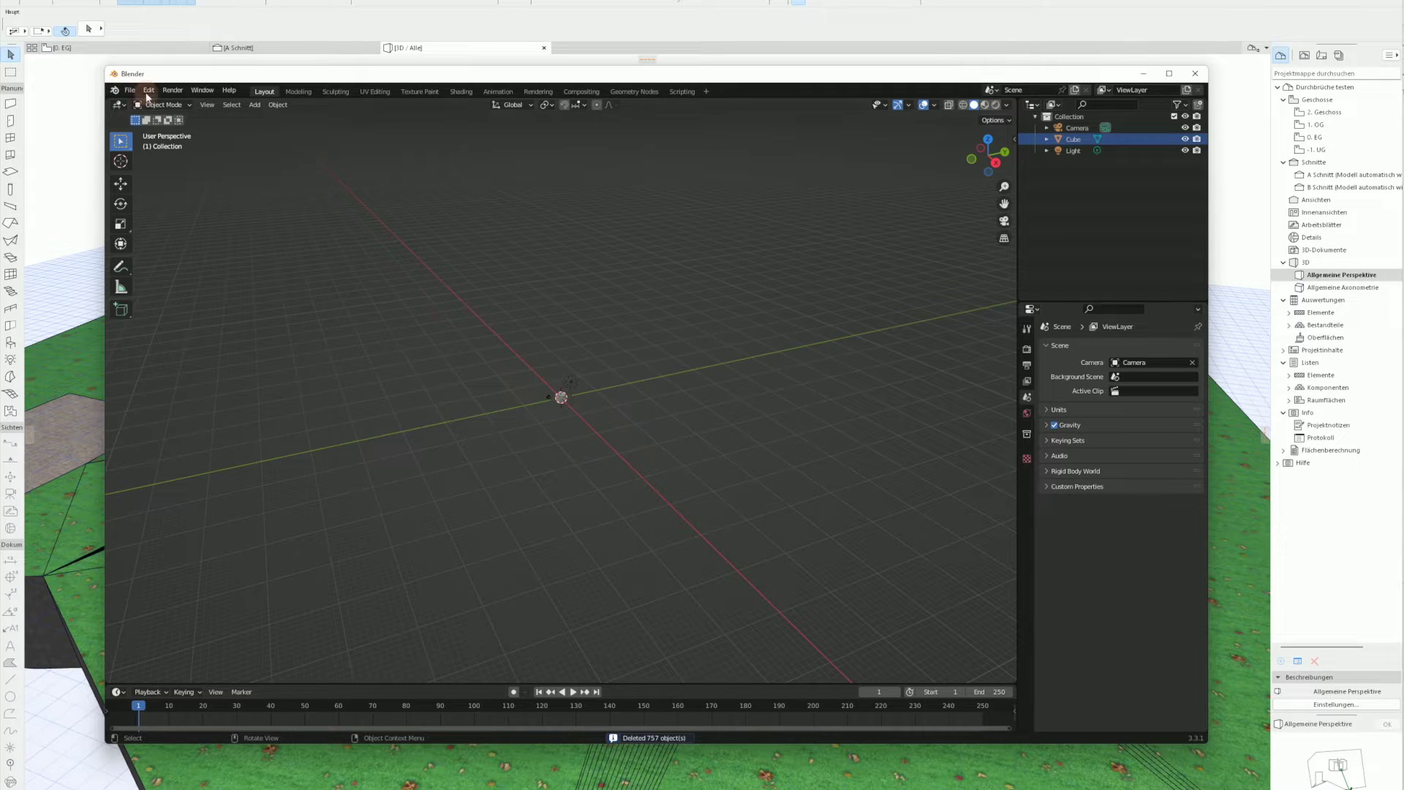
left_click(129, 90)
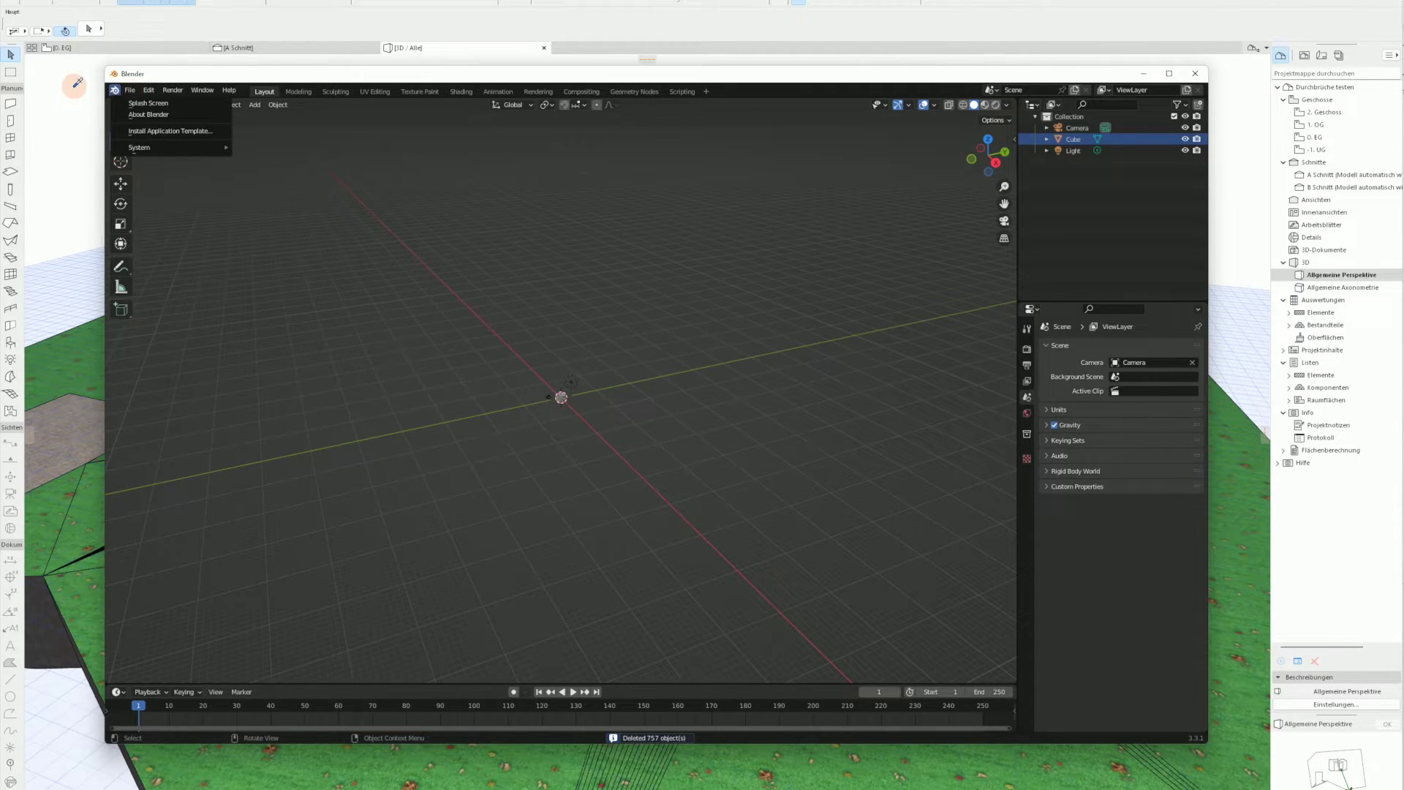
left_click(74, 85)
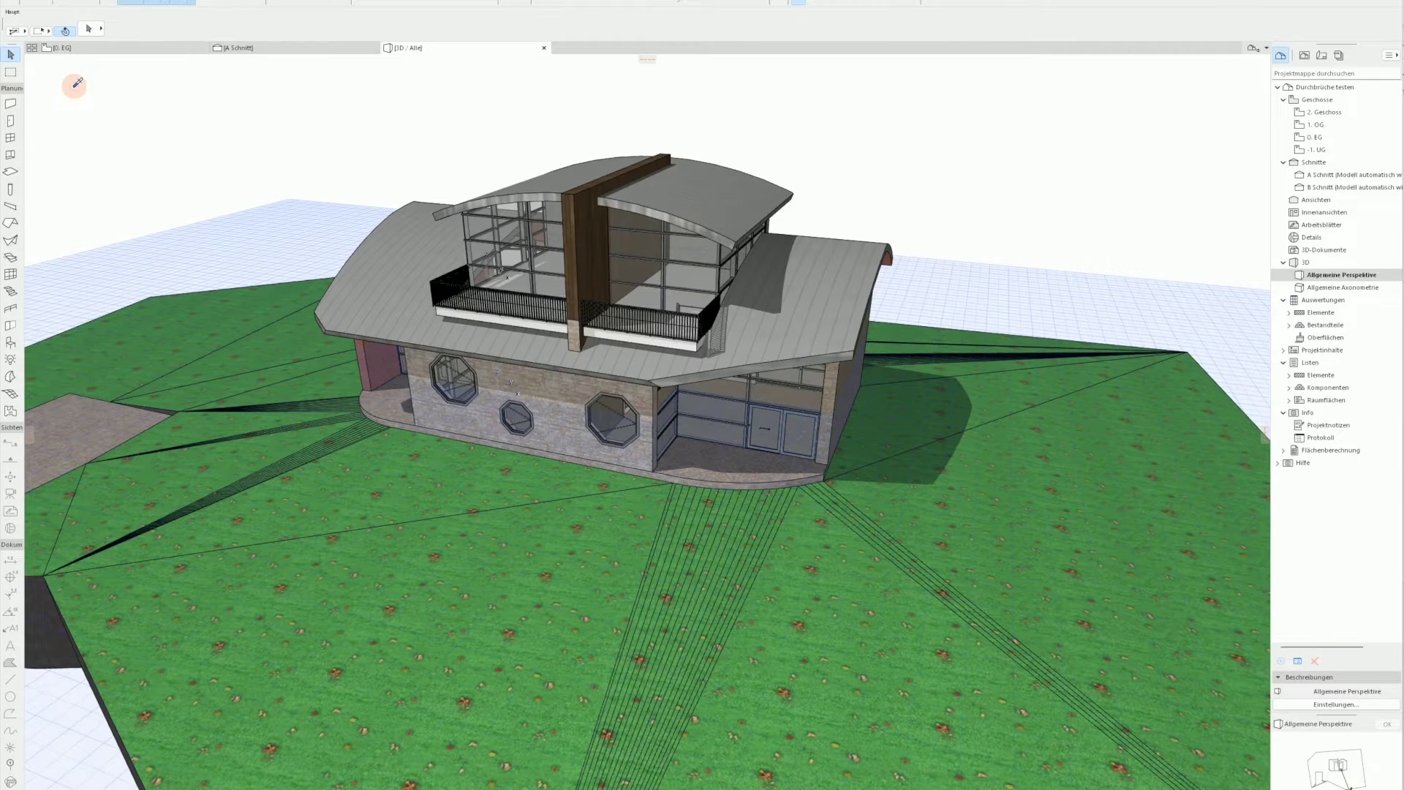
Select all Archicad elements and save them as Collada, replacing Durchbrüche testen.dae.
left_click(445, 375)
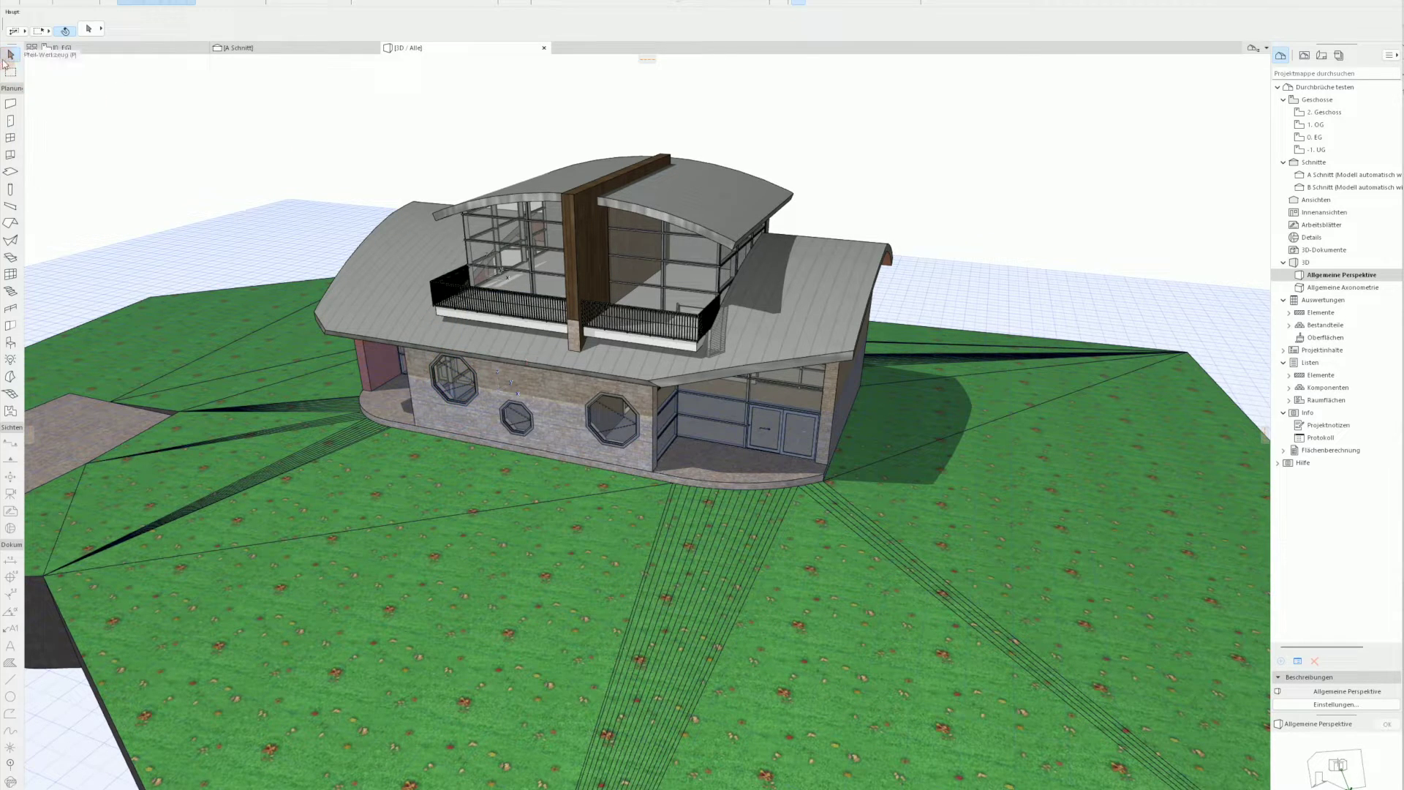
key("ctrl+a")
left_click(9, 2)
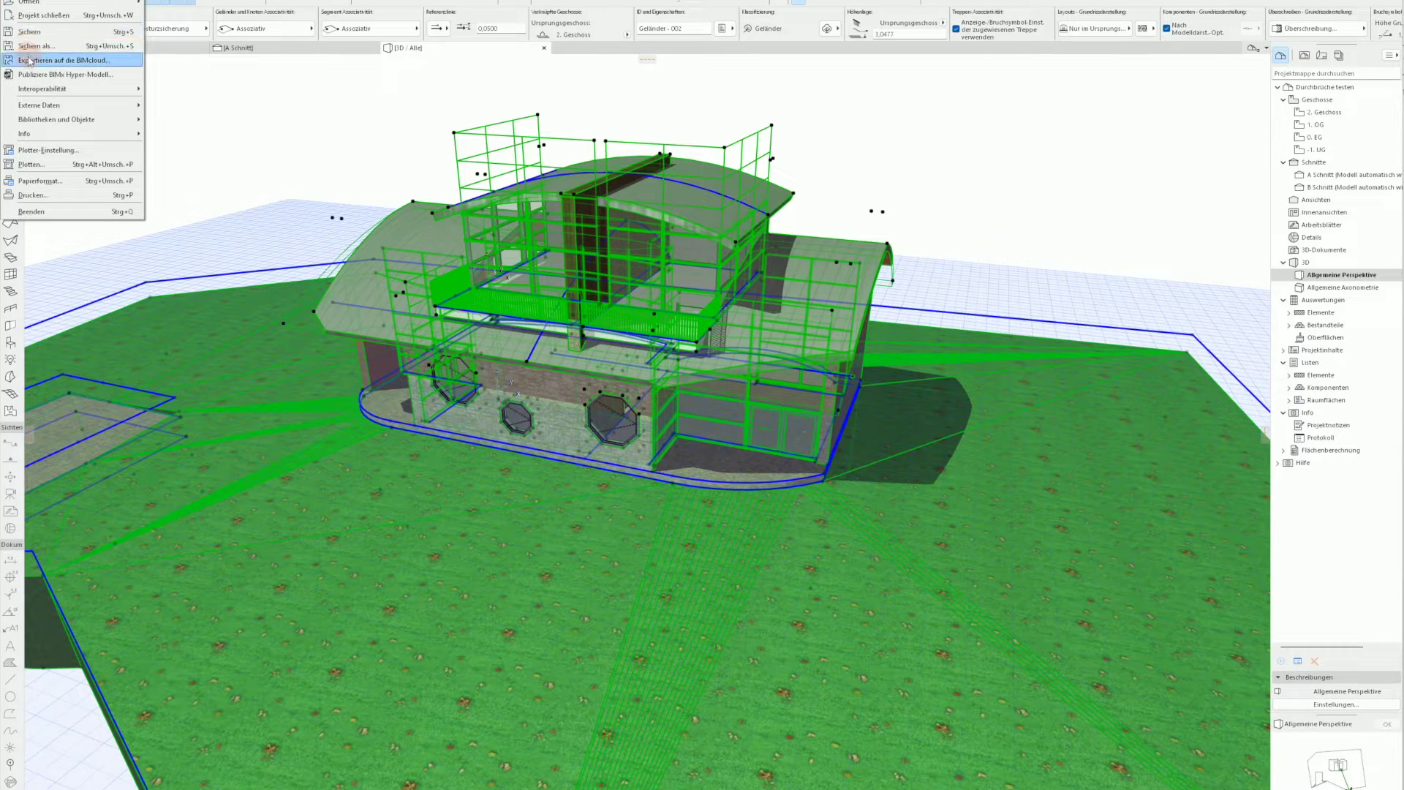
left_click(33, 46)
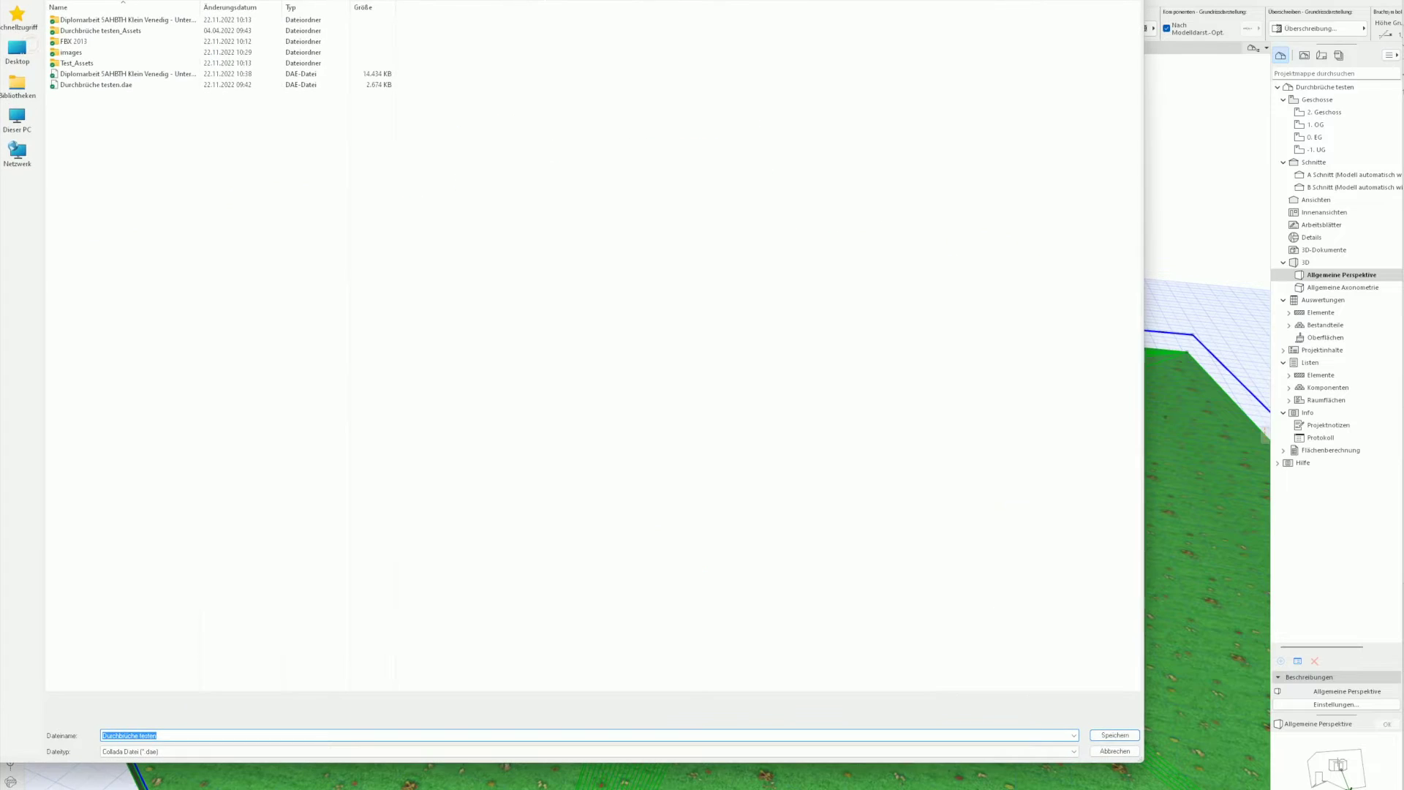
left_click(82, 86)
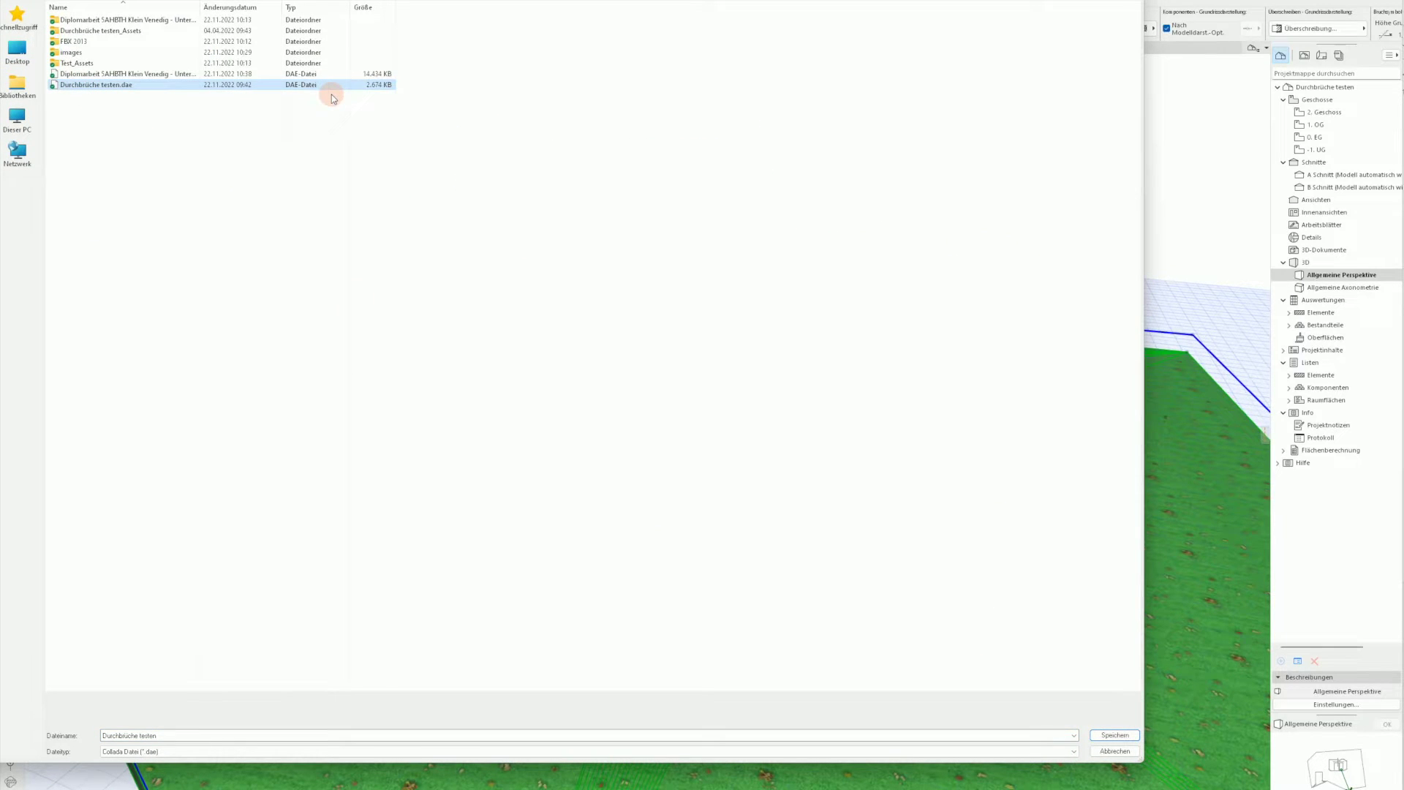
left_click(121, 751)
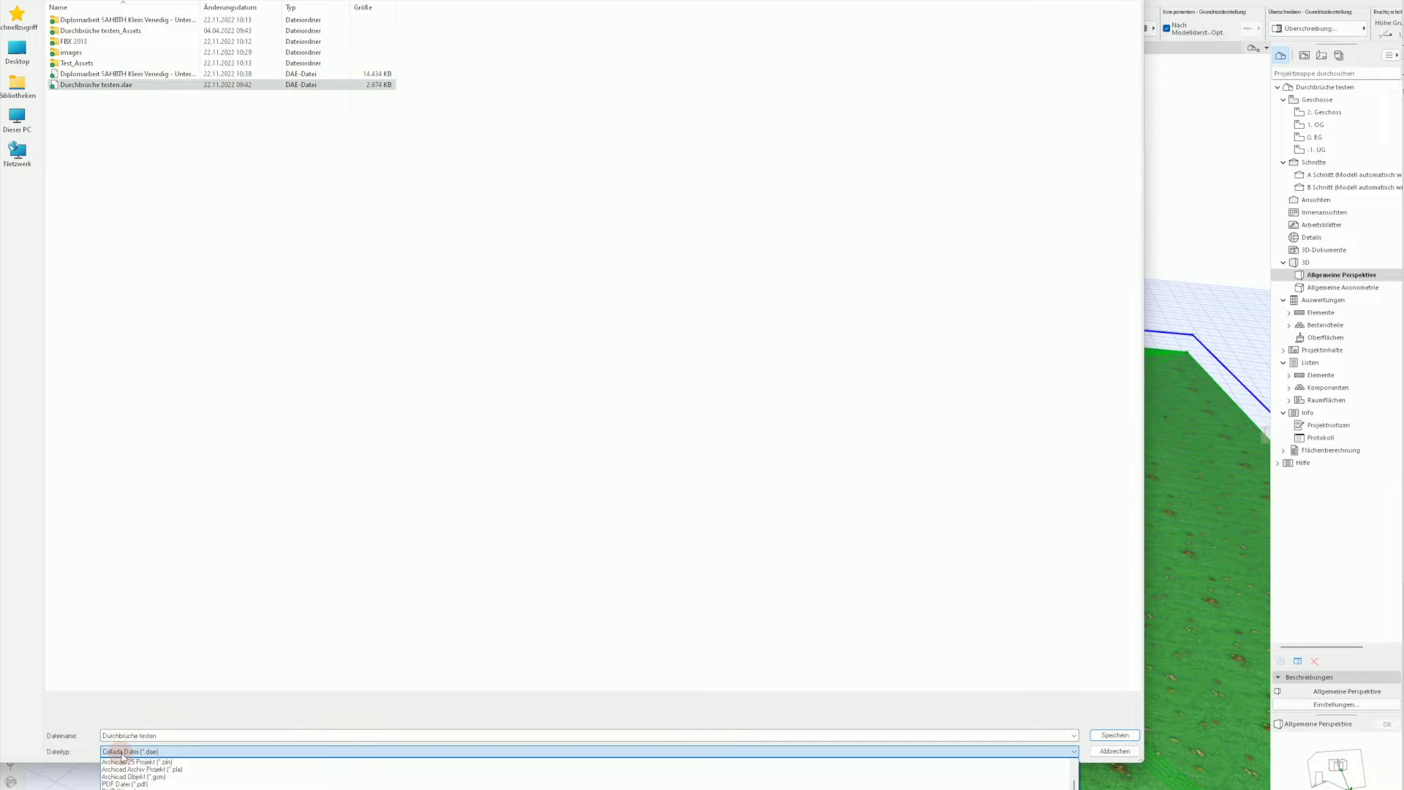
key("Escape")
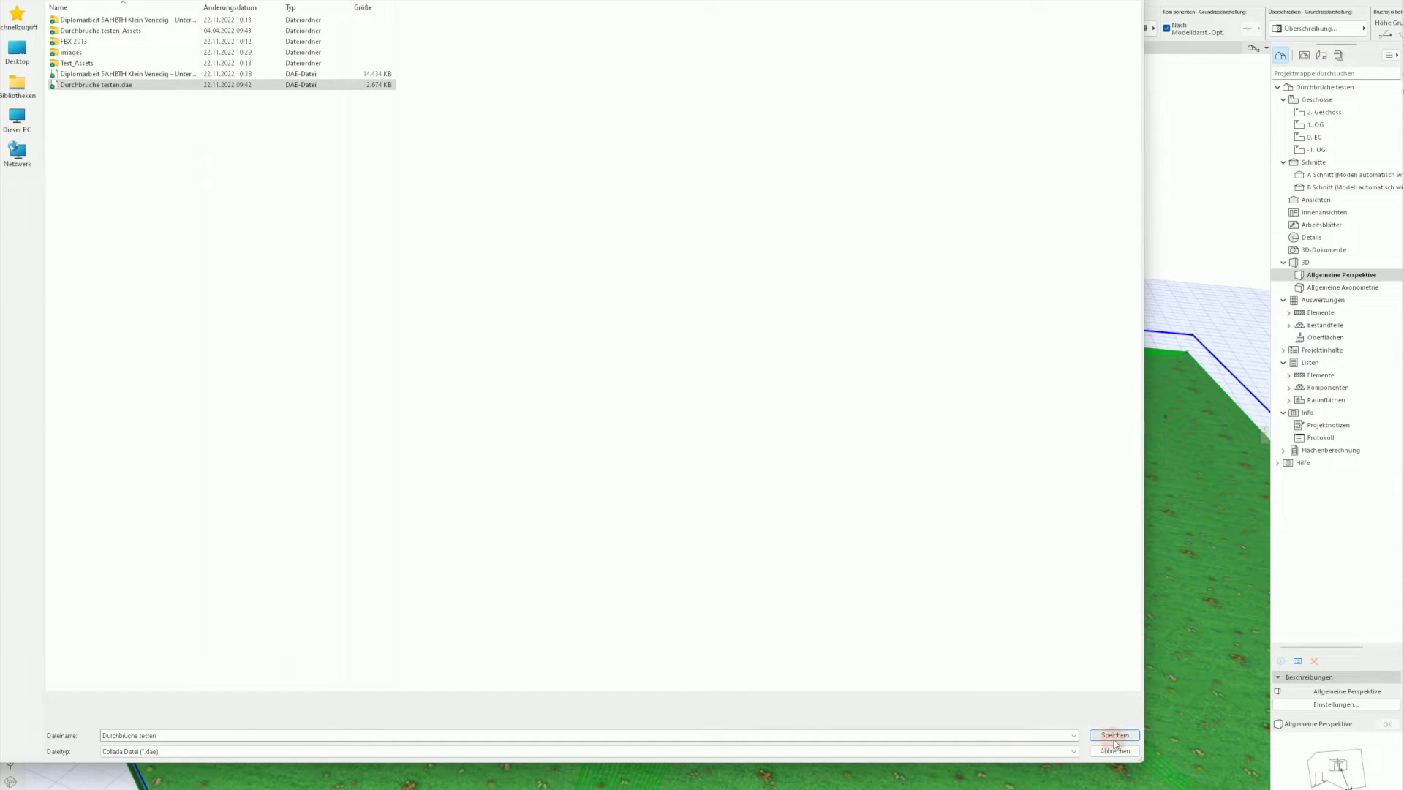
left_click(596, 440)
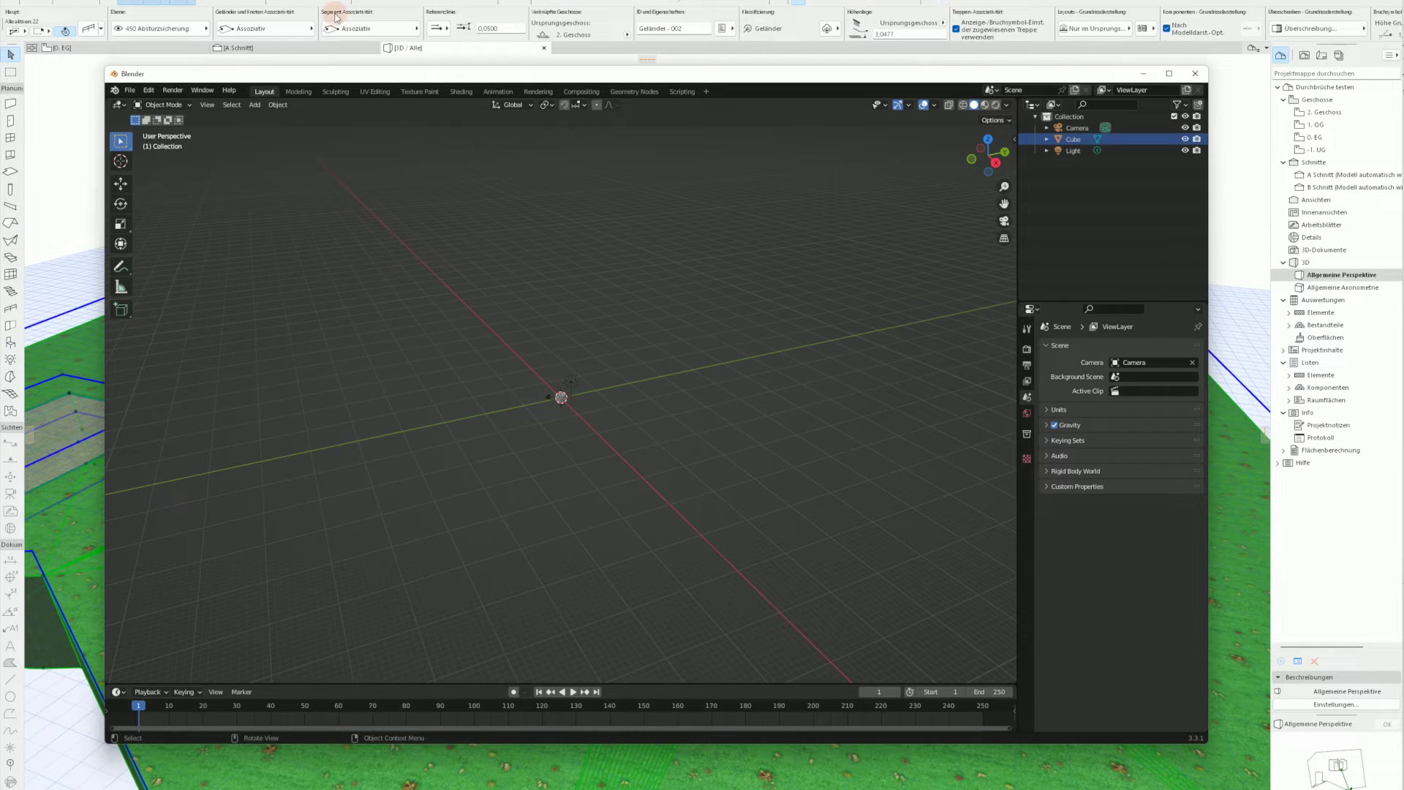
Enlarge the Blender window to full screen and import Durchbrüche testen.dae as Collada.
left_click_drag(326, 77, 231, 0)
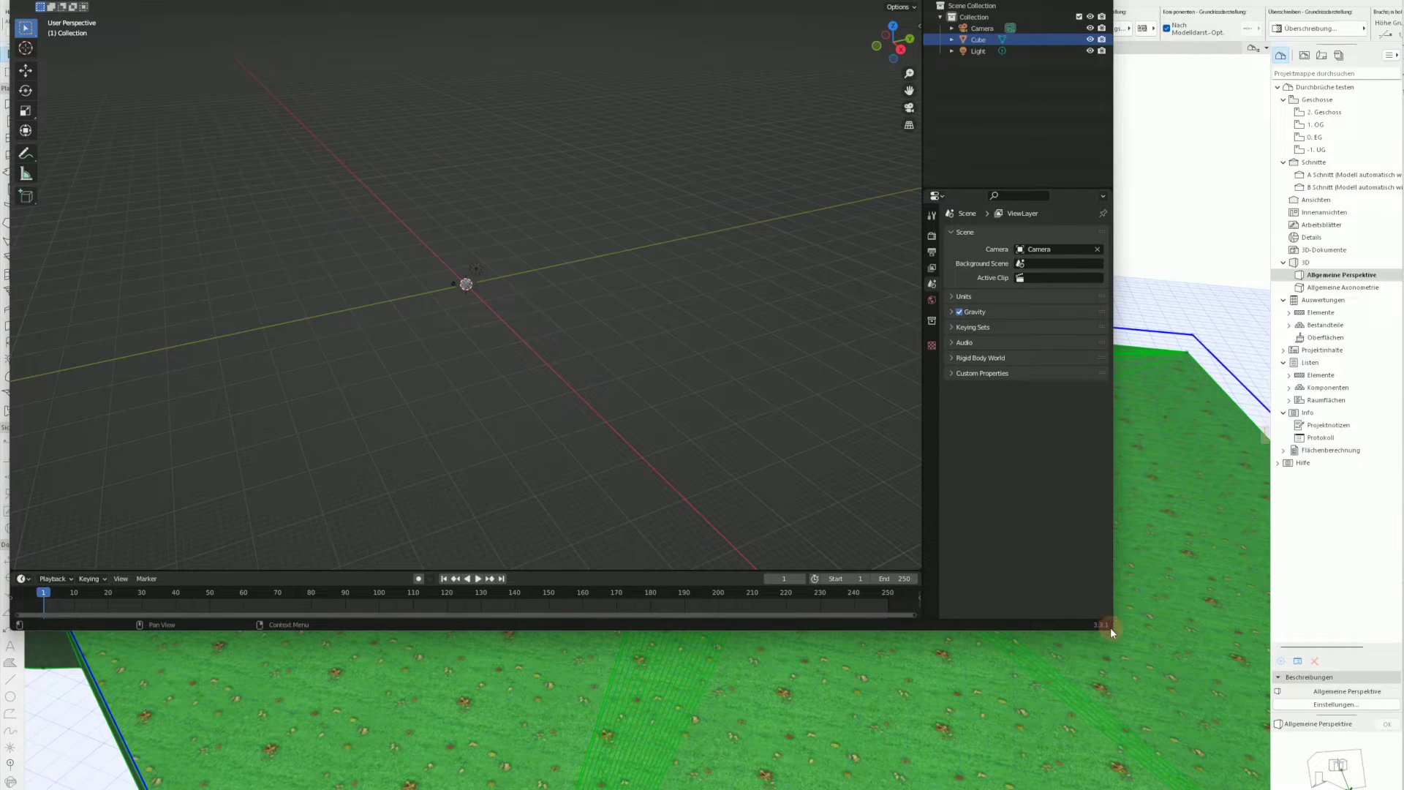
left_click_drag(1112, 629, 1378, 789)
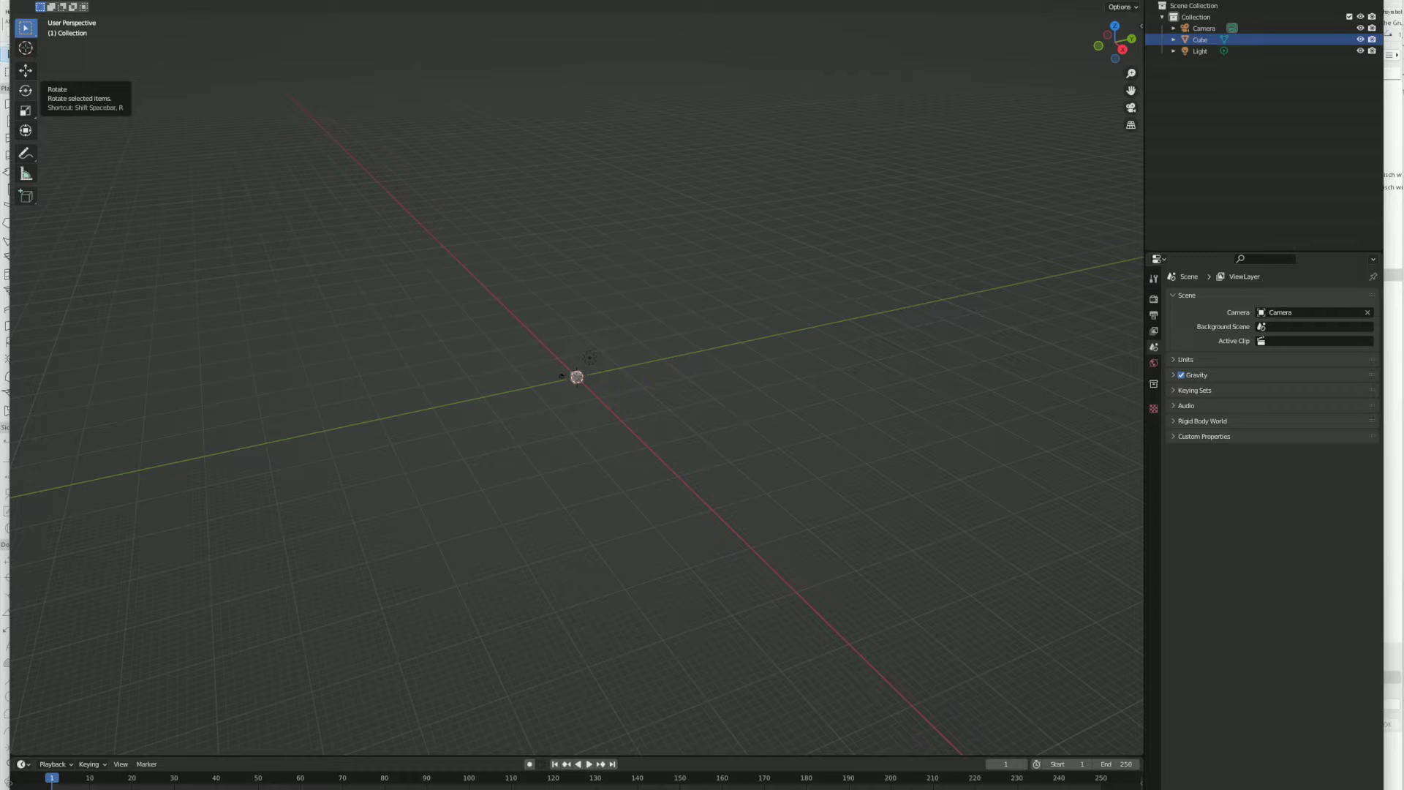
key("F4")
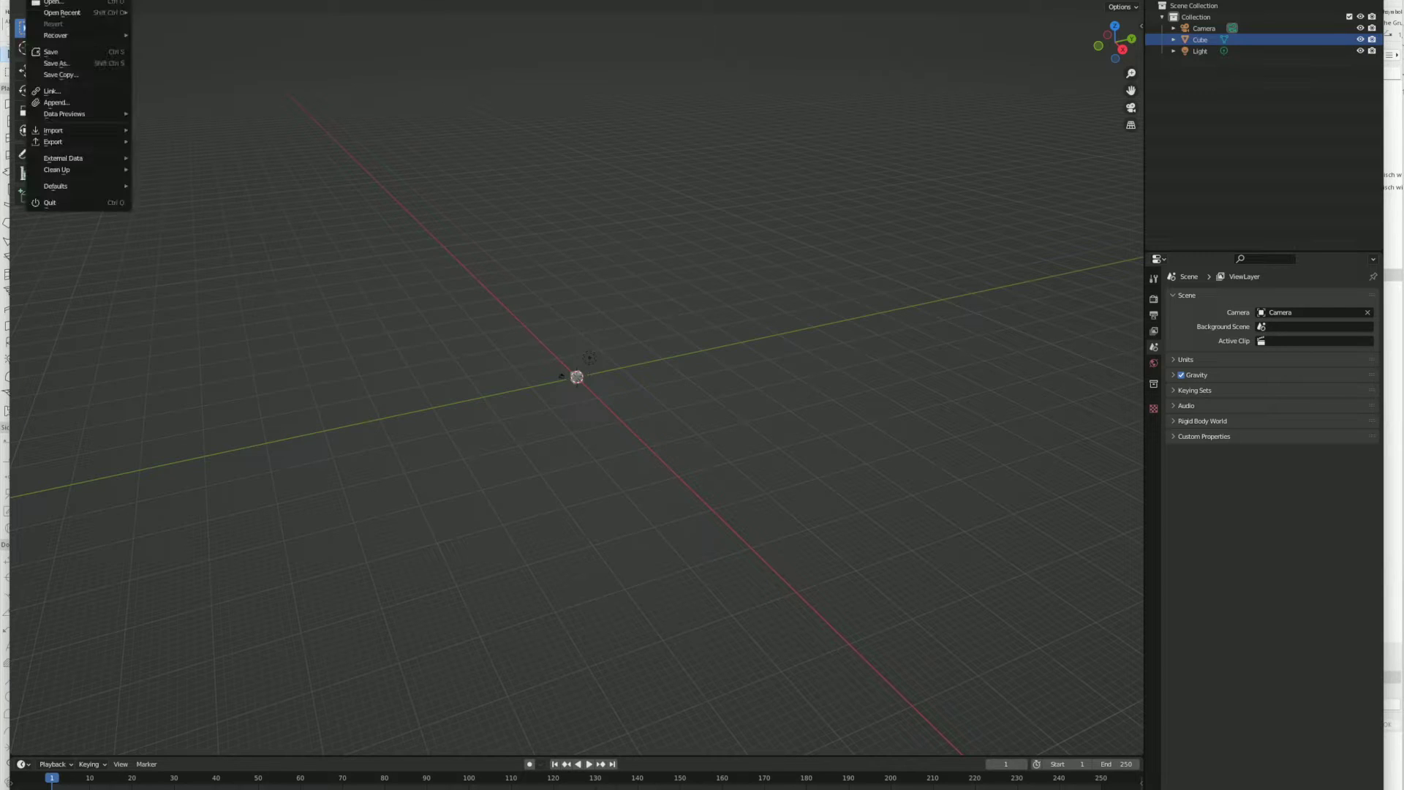
left_click(79, 130)
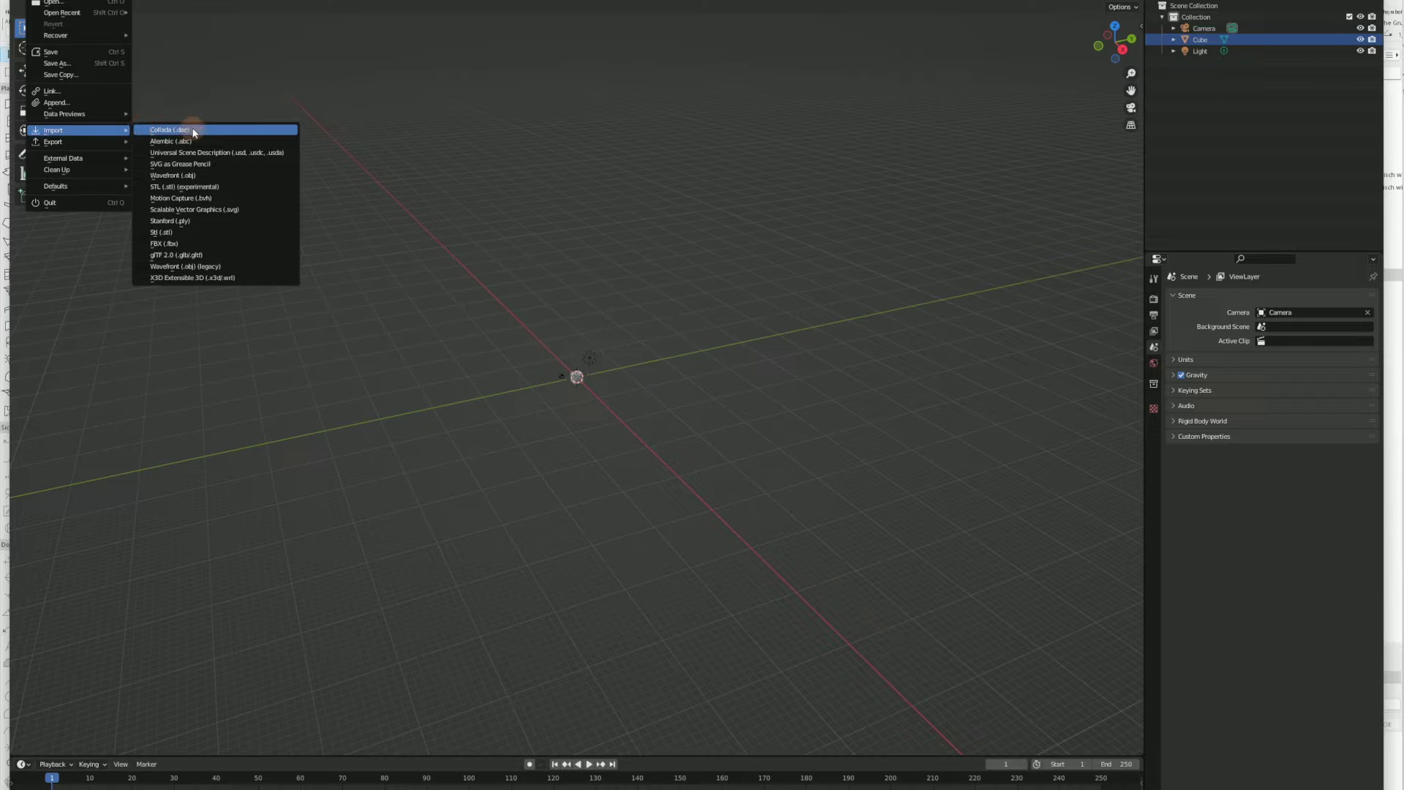
left_click(194, 130)
left_click(518, 148)
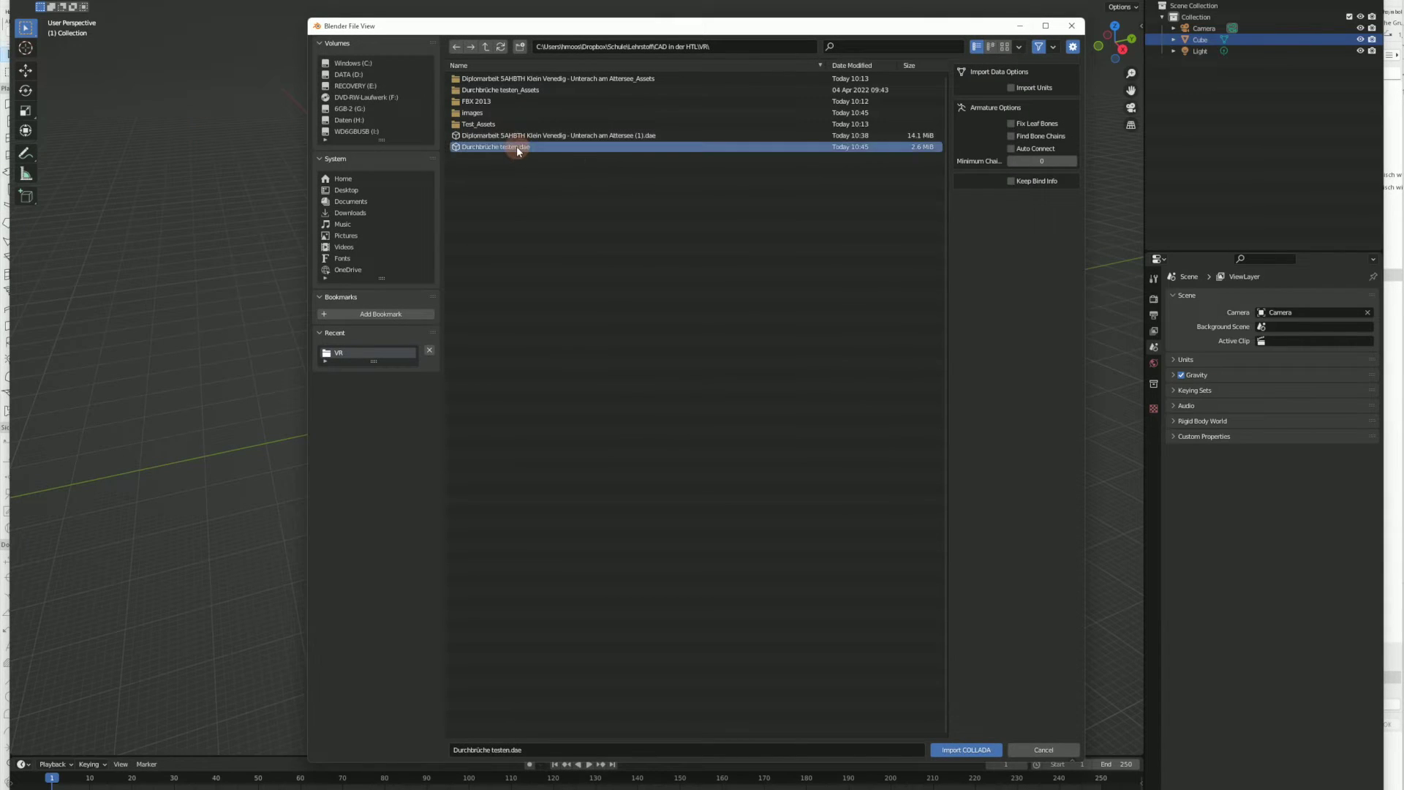
left_click(966, 750)
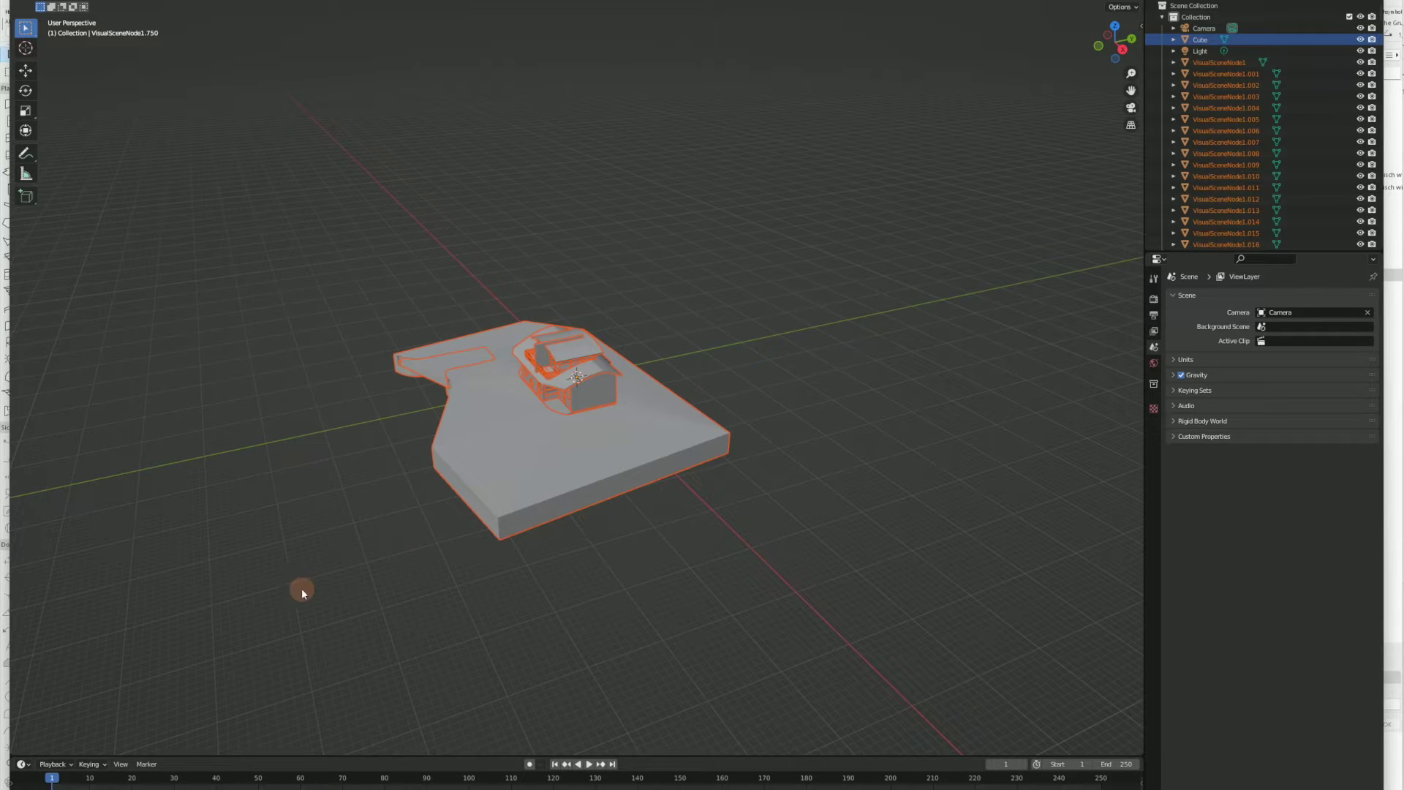
left_click(279, 577)
scroll(279, 577, "up", 2)
left_click_drag(280, 577, 280, 577)
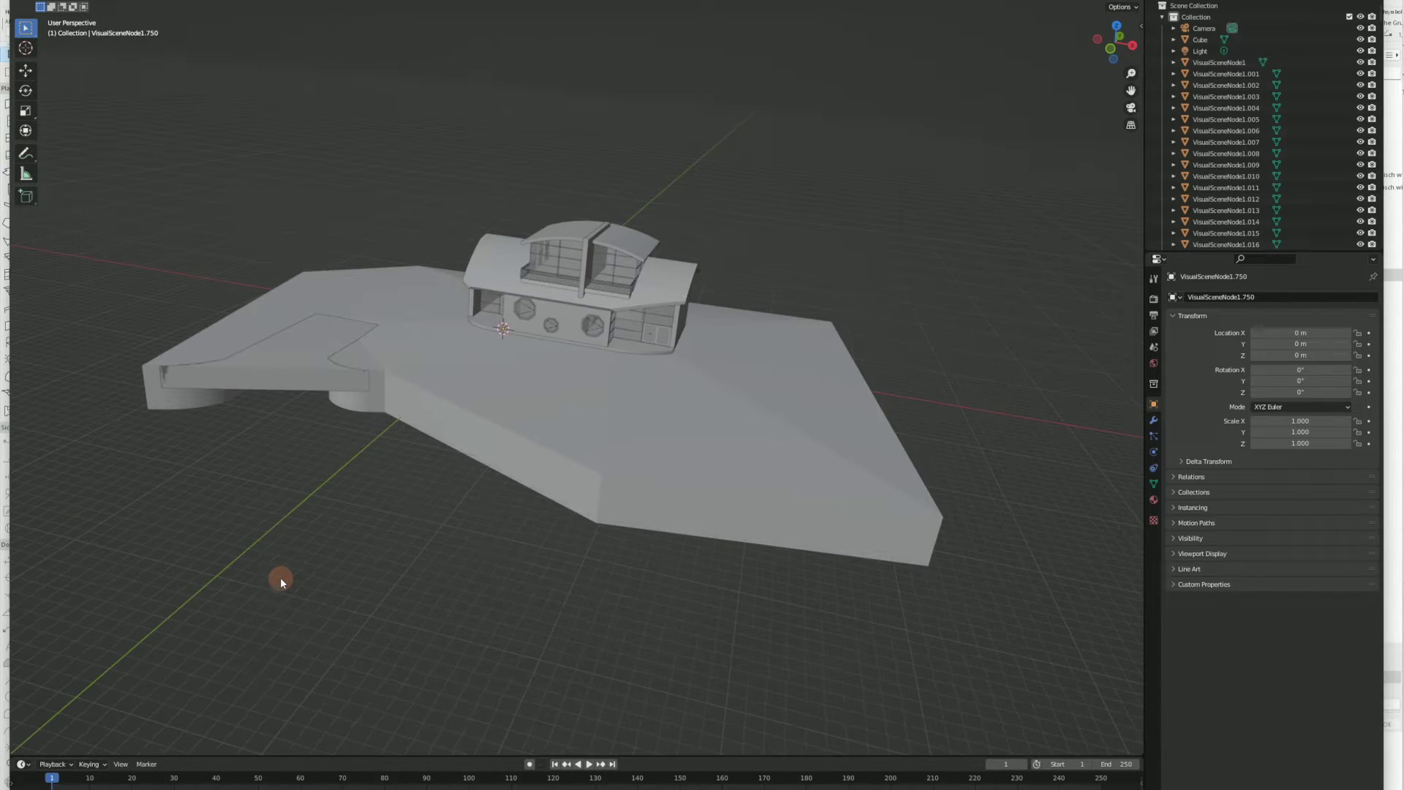
scroll(804, 318, "down", 5)
scroll(667, 358, "up", 3)
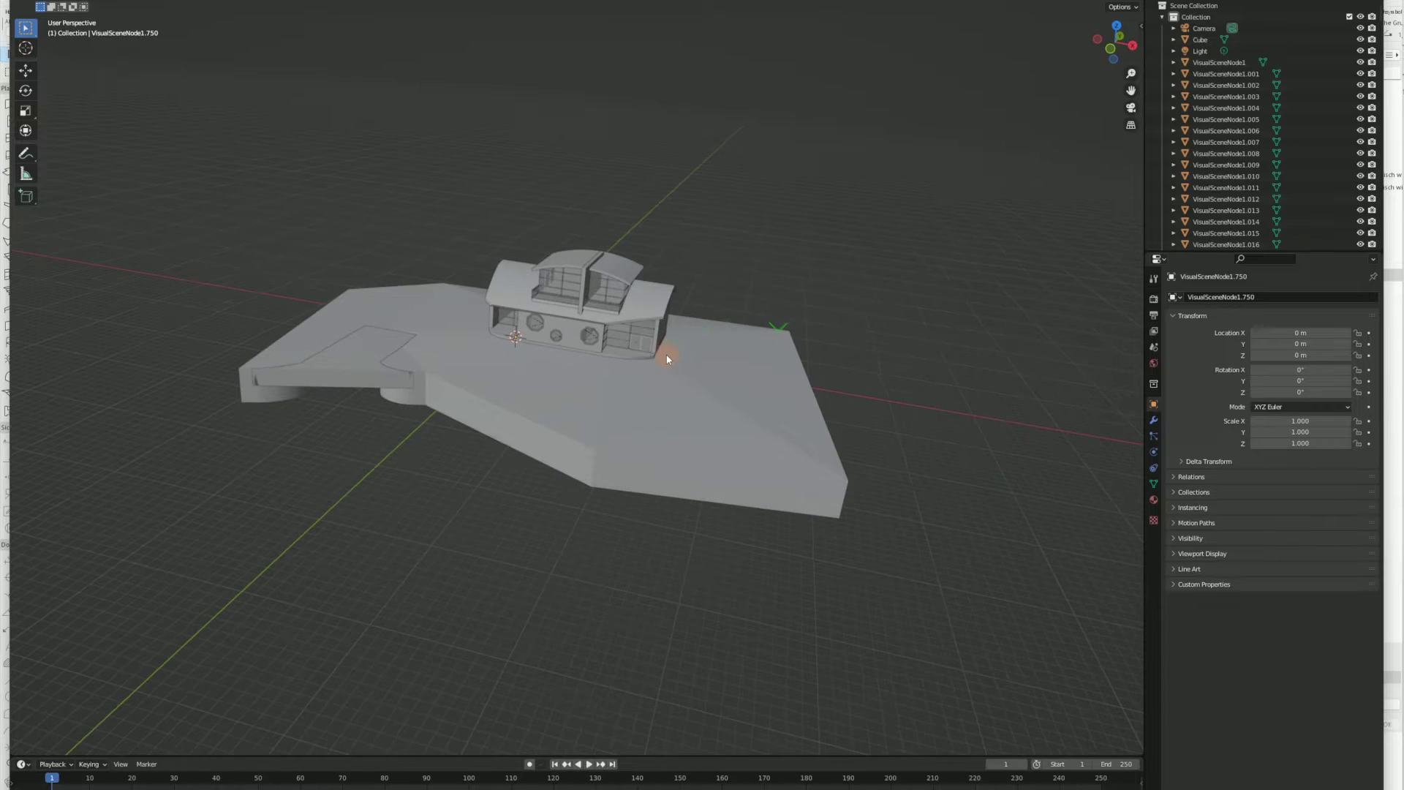
right_click(624, 404)
left_click(789, 273)
mouse_move(700, 297)
left_mouse_down()
mouse_move(712, 329)
mouse_move(711, 310)
mouse_move(618, 307)
mouse_move(702, 357)
mouse_move(745, 269)
mouse_move(642, 303)
left_mouse_up()
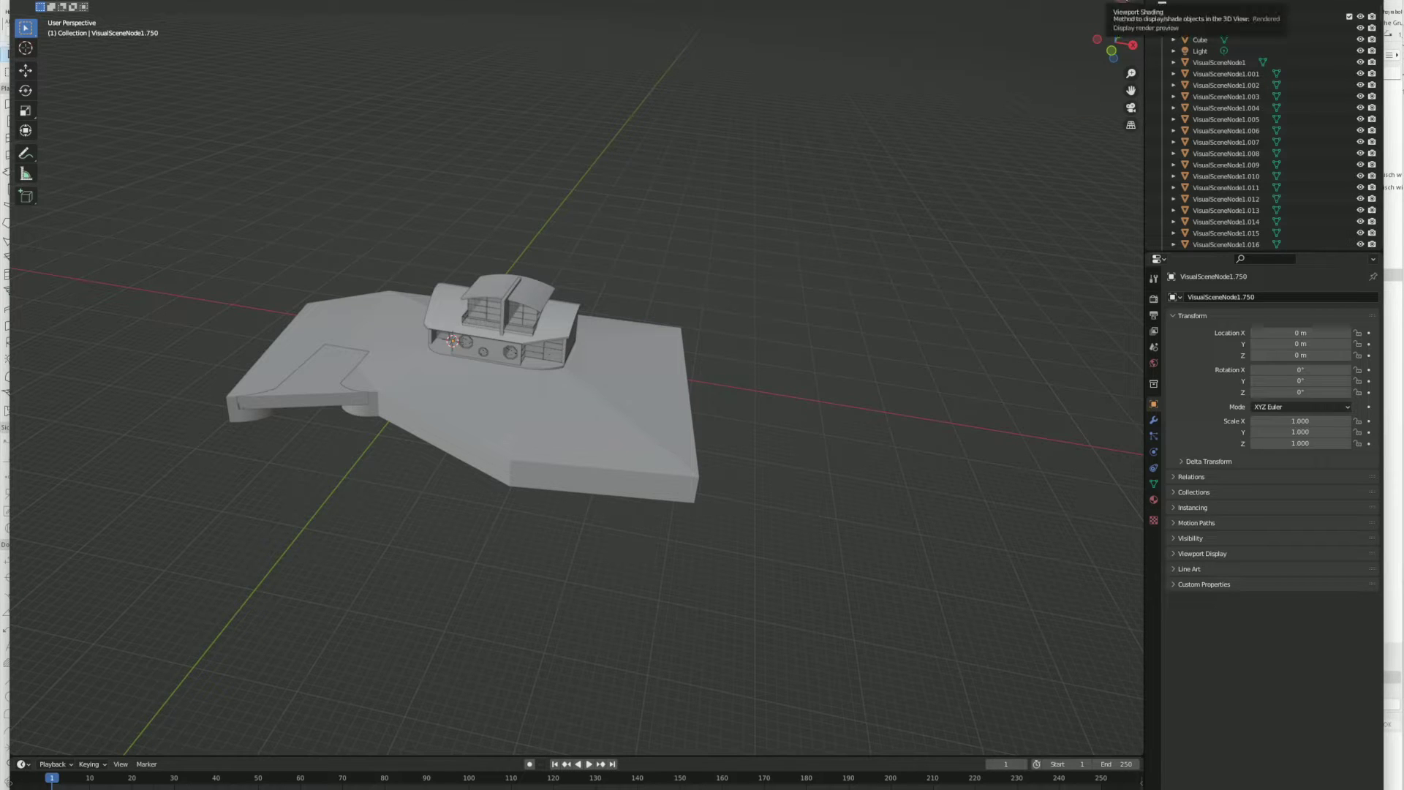
Show the house and green grass plot in Rendered shading, then open the File export list.
left_click(1119, 3)
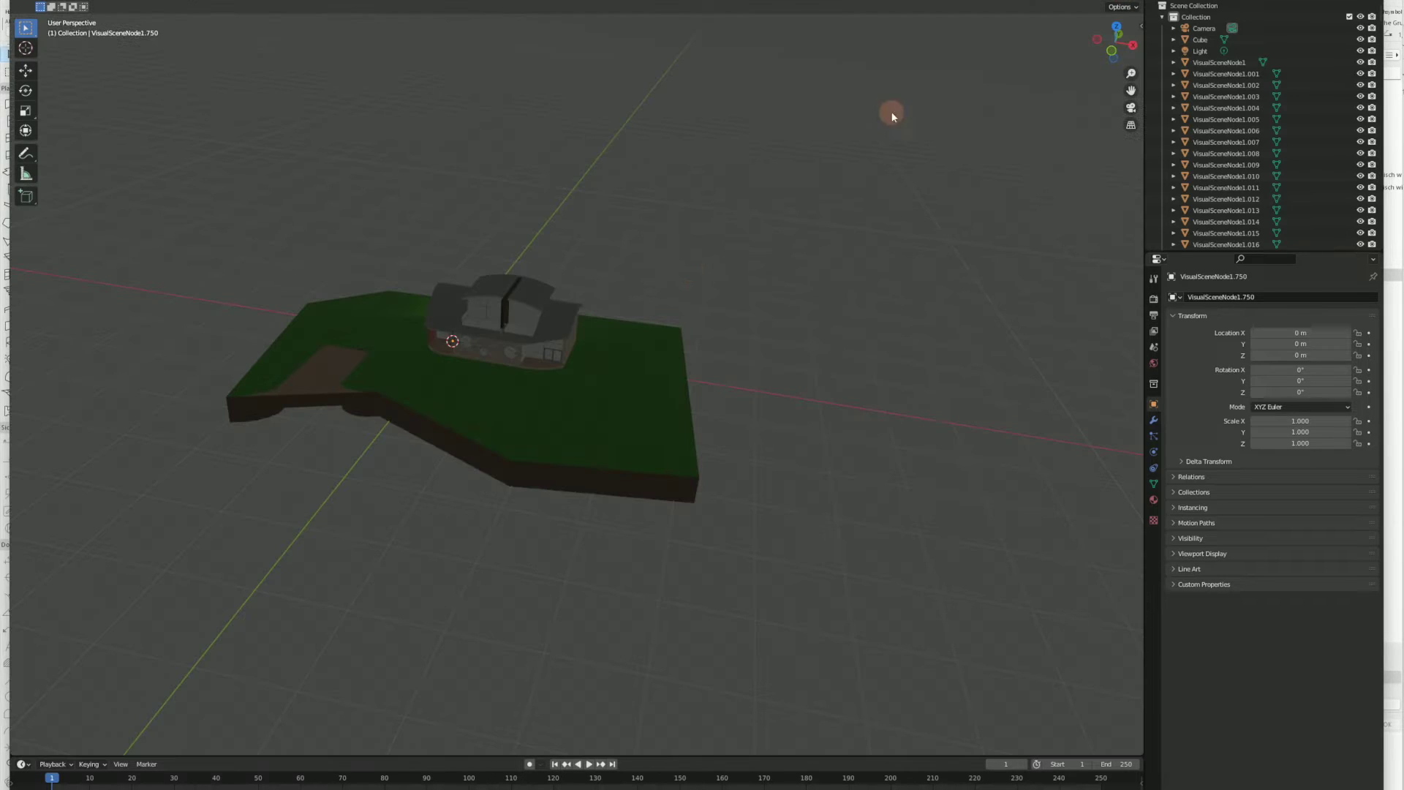
scroll(515, 364, "up", 5)
scroll(515, 364, "down", 2)
scroll(503, 375, "down", 5)
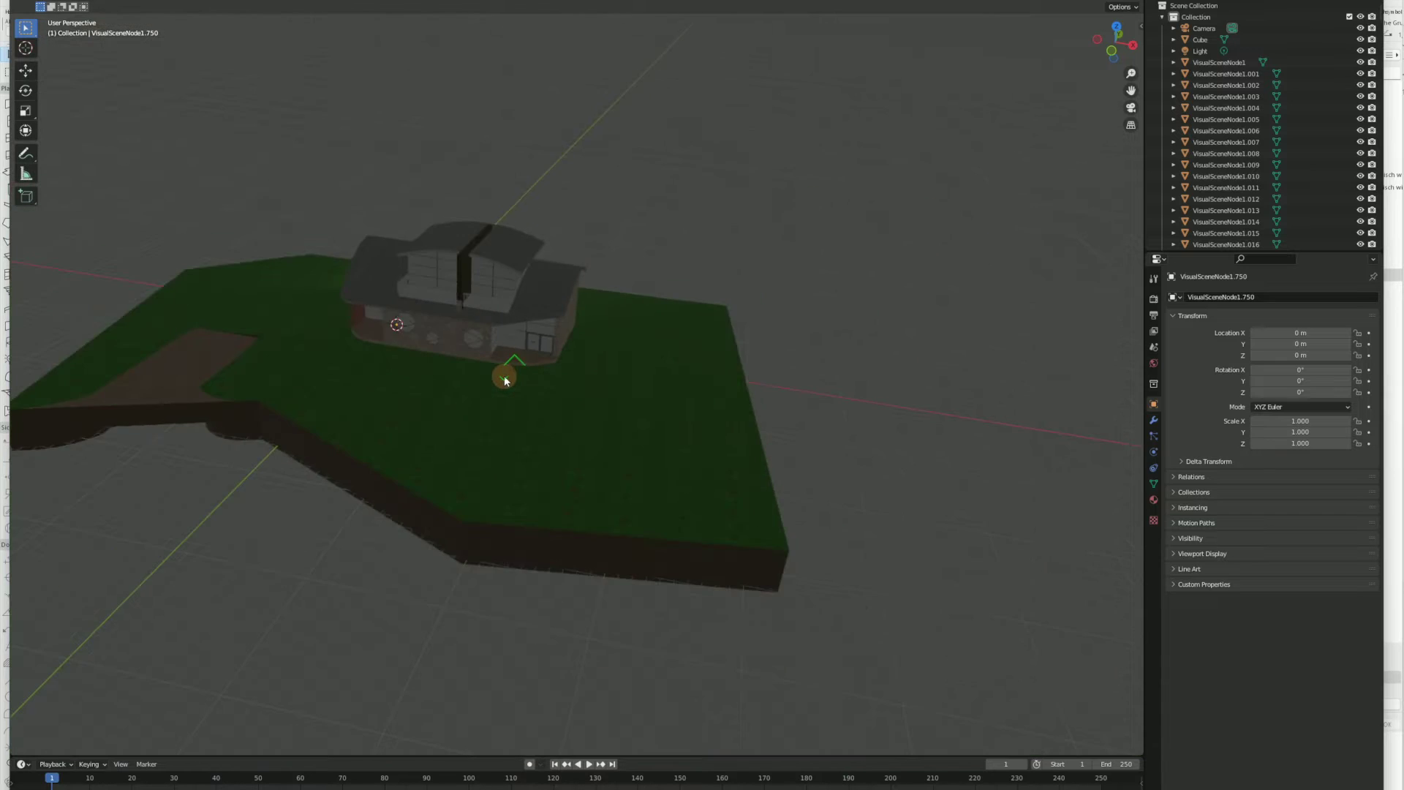
scroll(503, 376, "down", 2)
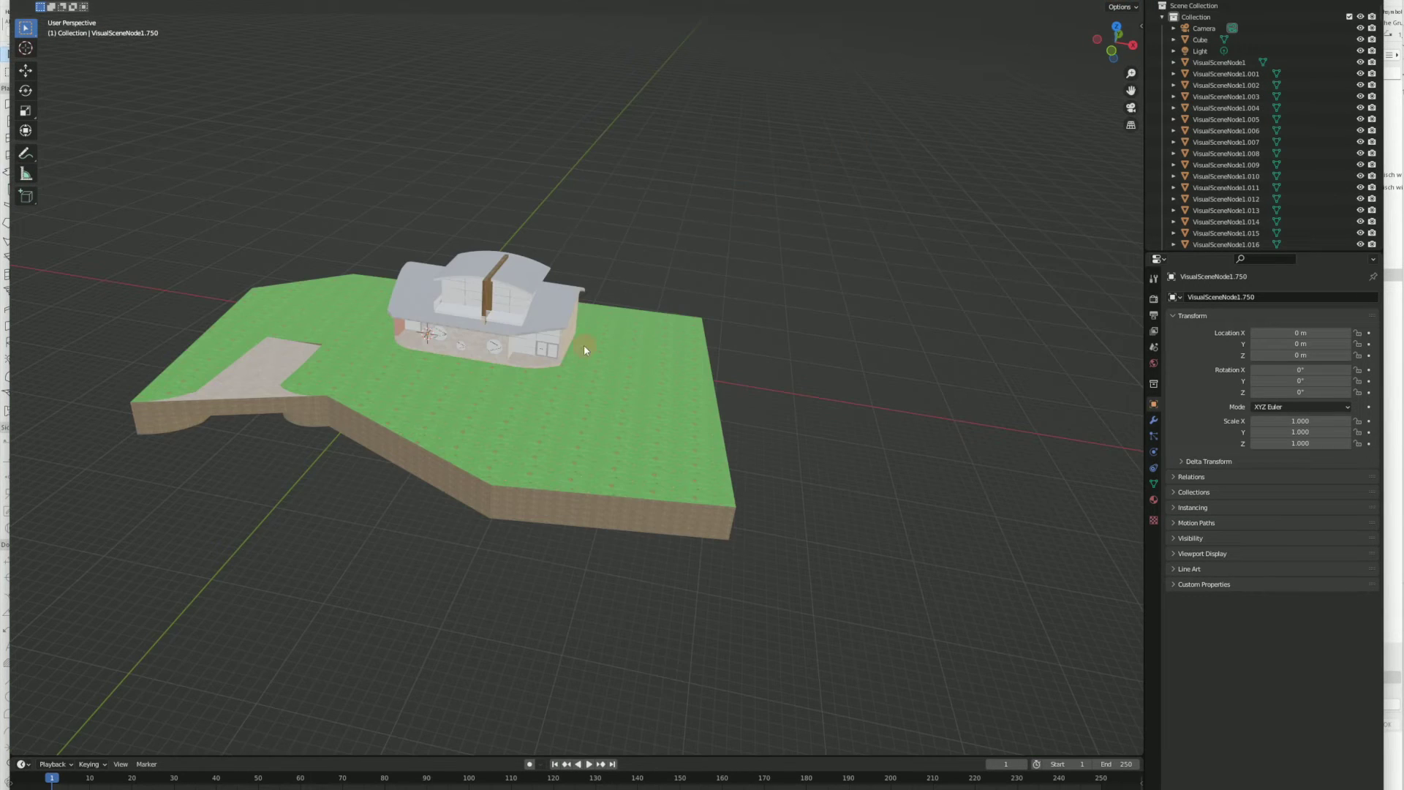
mouse_move(585, 348)
left_mouse_down()
mouse_move(516, 439)
mouse_move(560, 427)
mouse_move(507, 449)
mouse_move(539, 464)
mouse_move(636, 450)
mouse_move(542, 429)
mouse_move(485, 439)
mouse_move(486, 454)
mouse_move(559, 443)
mouse_move(545, 452)
left_mouse_up()
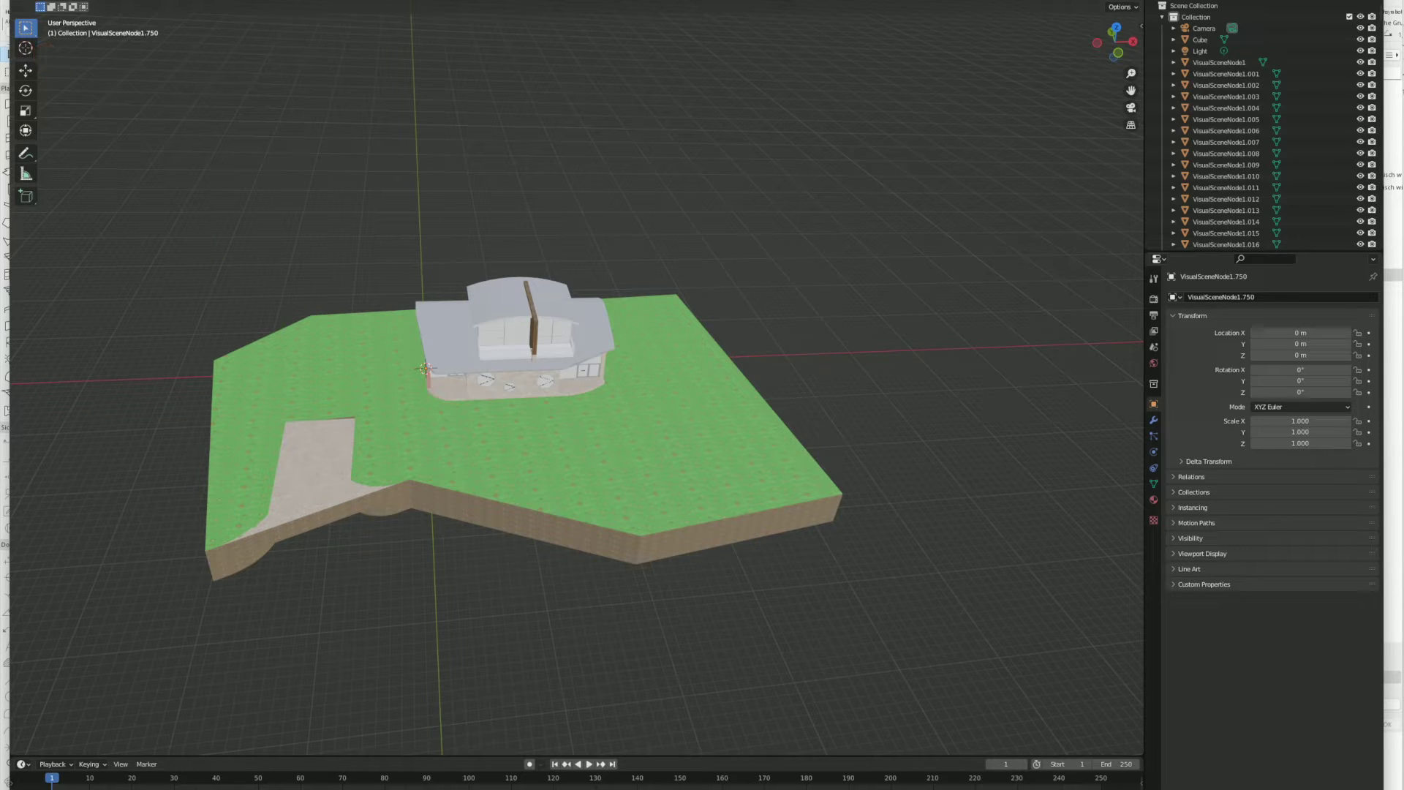
left_click(40, 0)
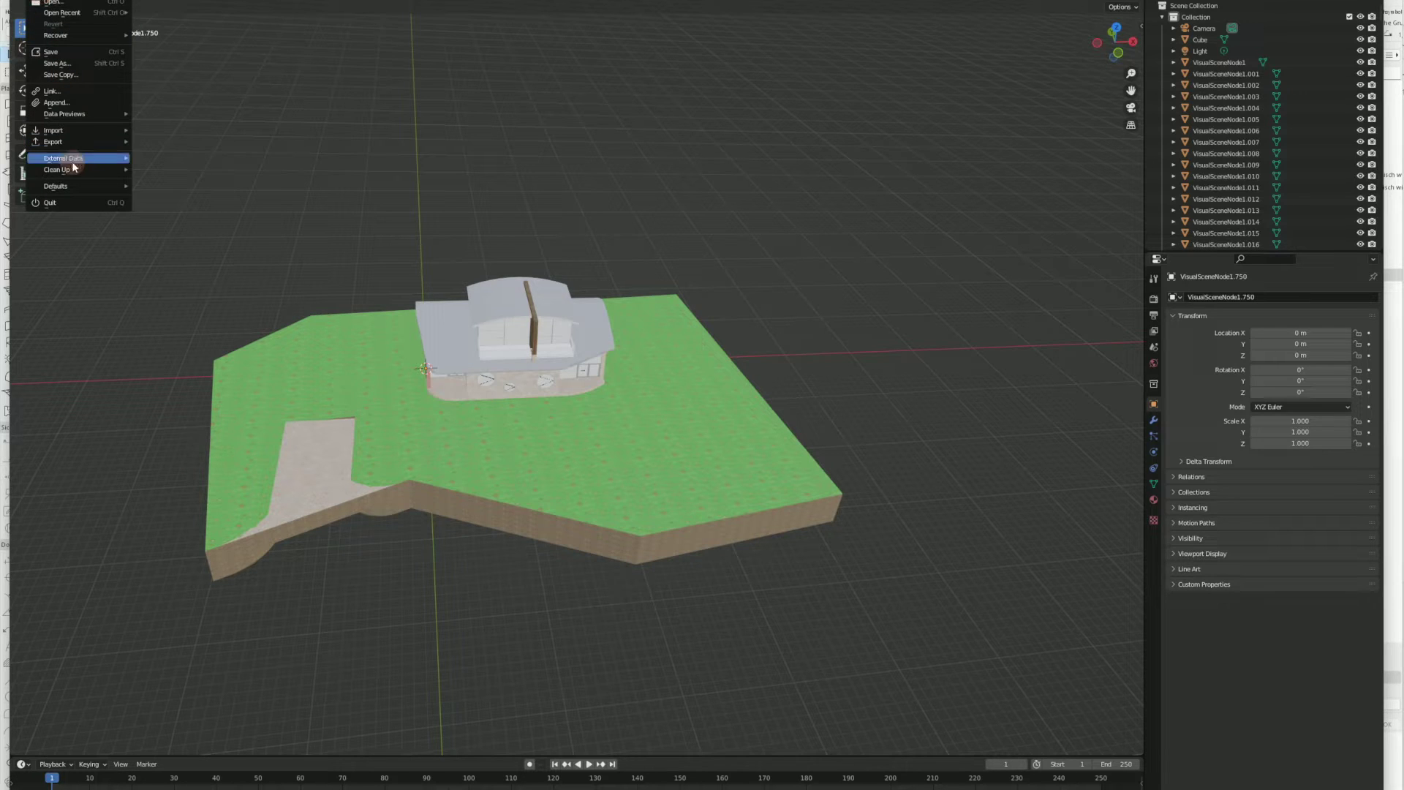
mouse_move(66, 141)
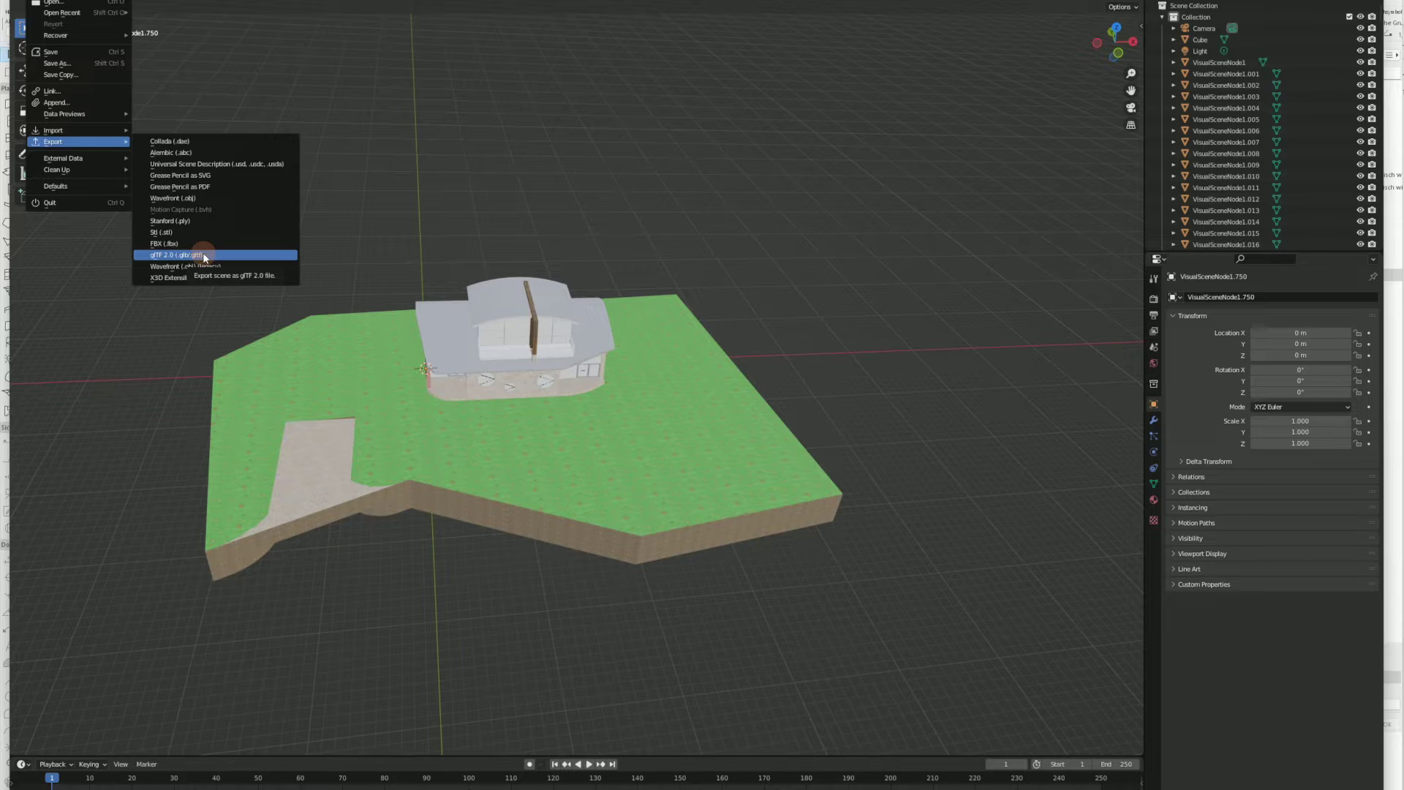
Export glTF 2.0 to Dropbox\Schule\Lehrstoff\CAD in der HTL\VR, overwriting Durchbruchtest.glb.
left_click(204, 256)
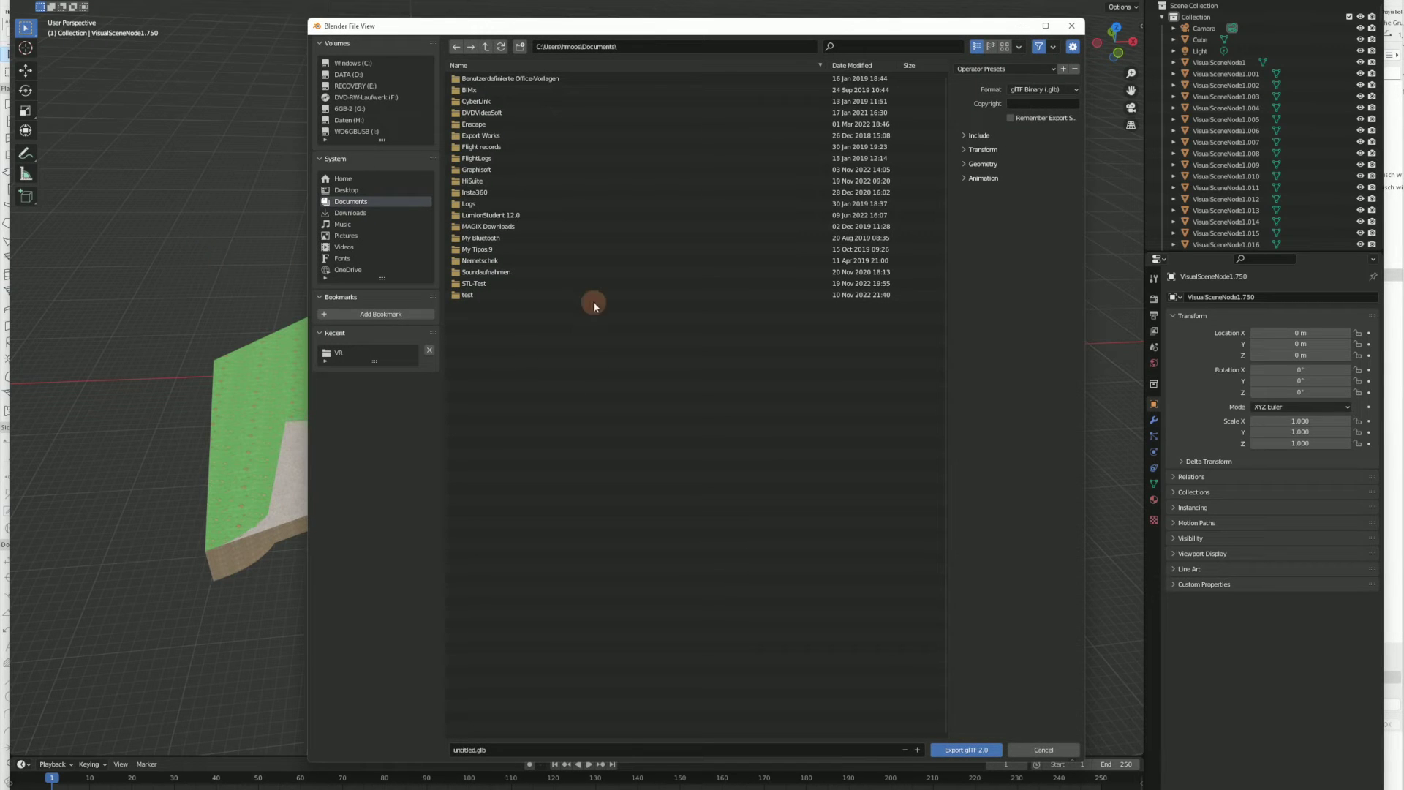
left_click(351, 189)
double_click(495, 78)
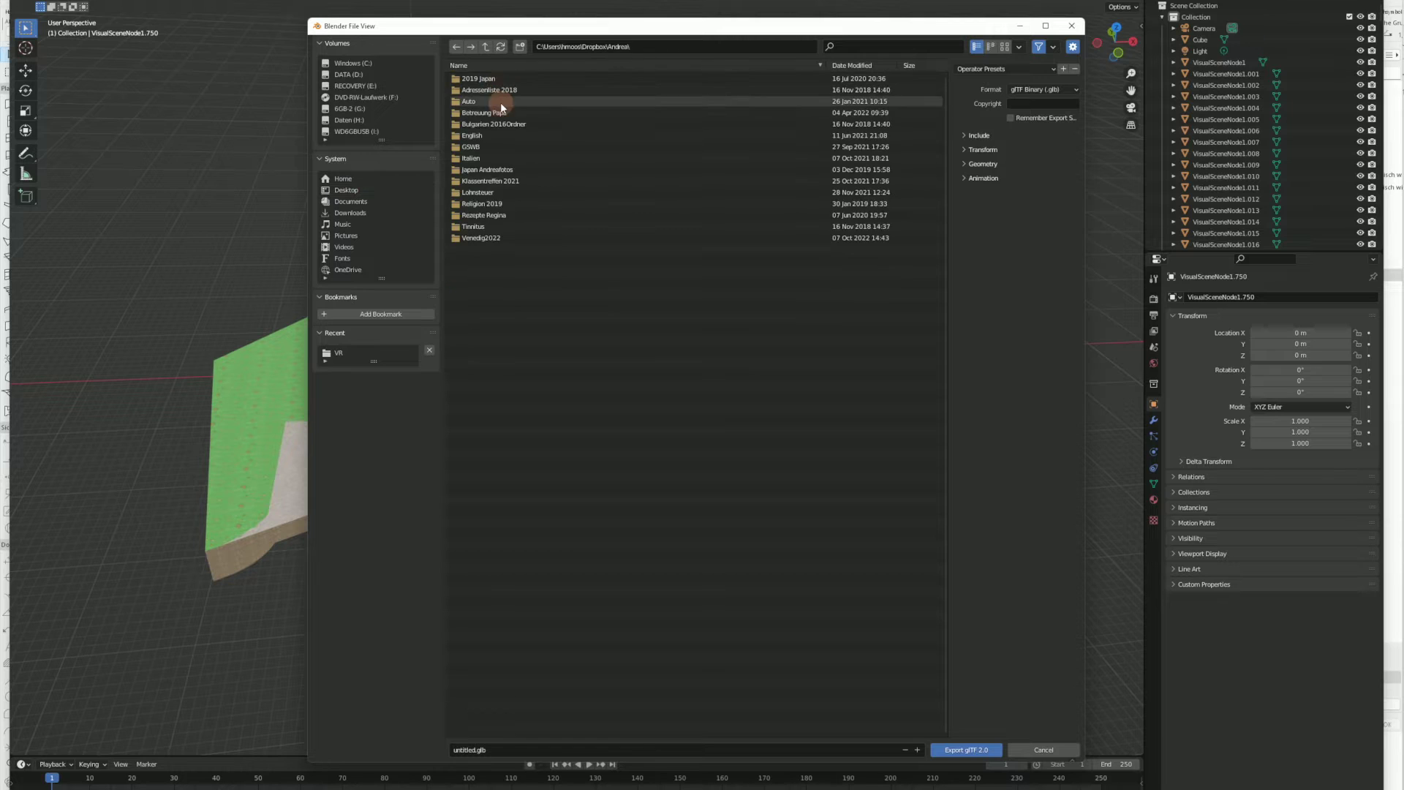
left_click(485, 44)
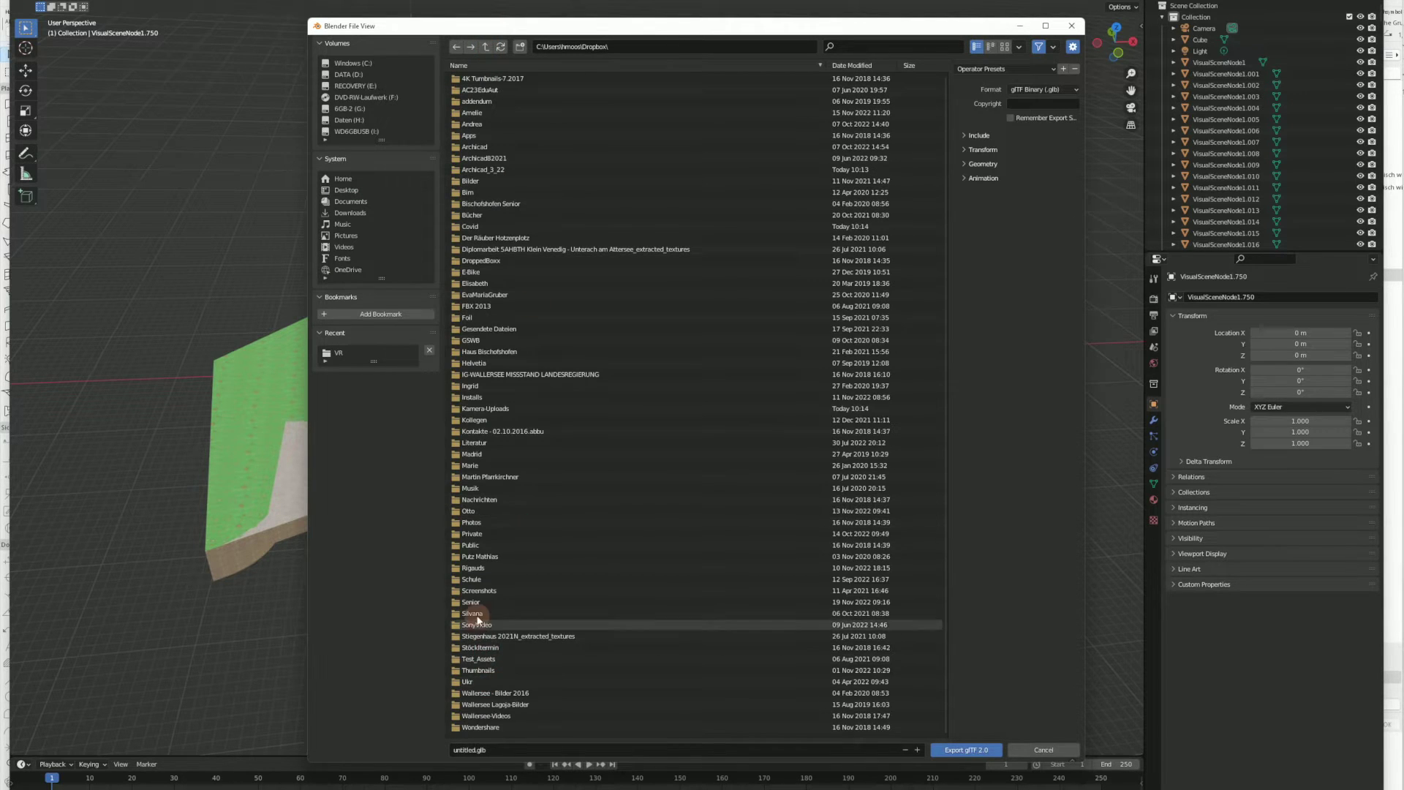
double_click(471, 579)
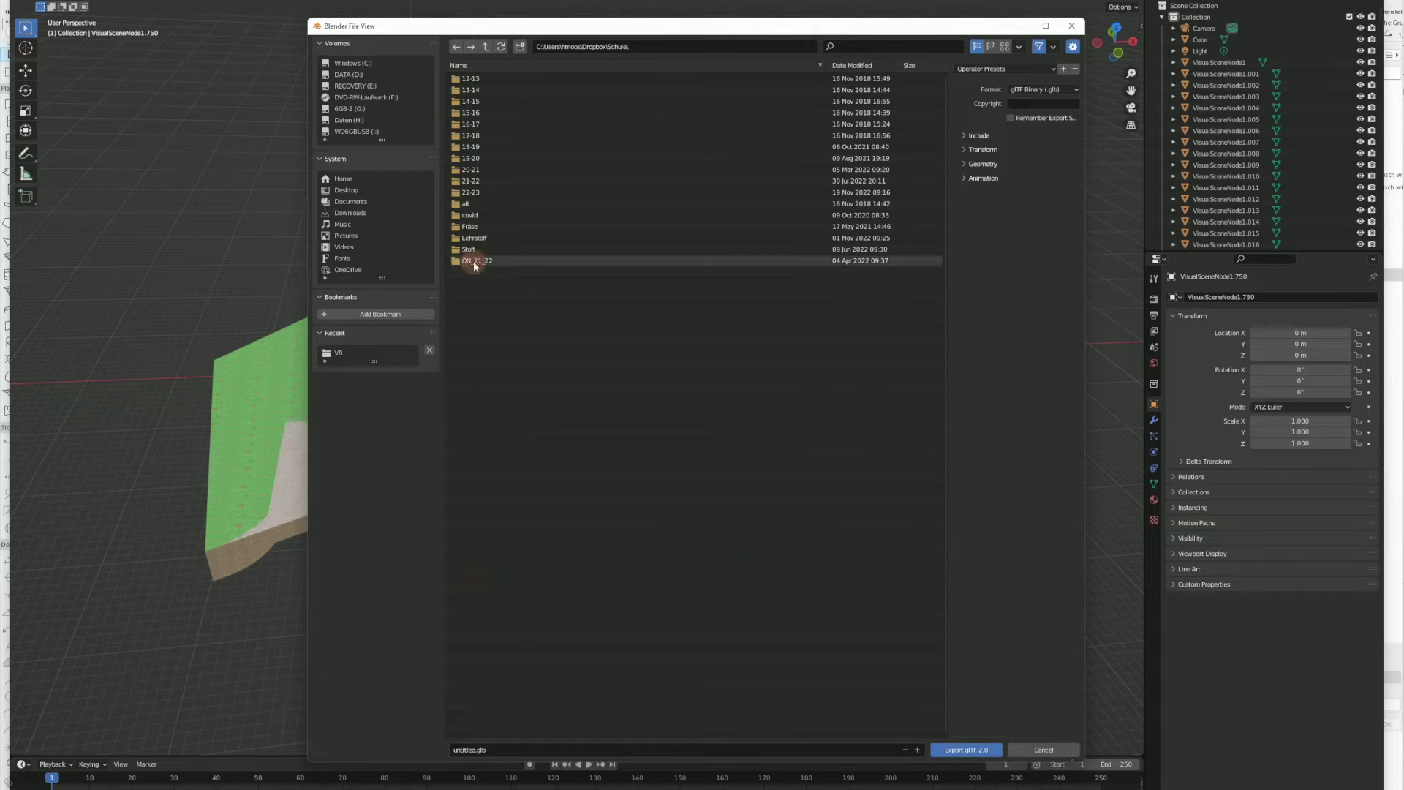
double_click(471, 238)
left_click(466, 138)
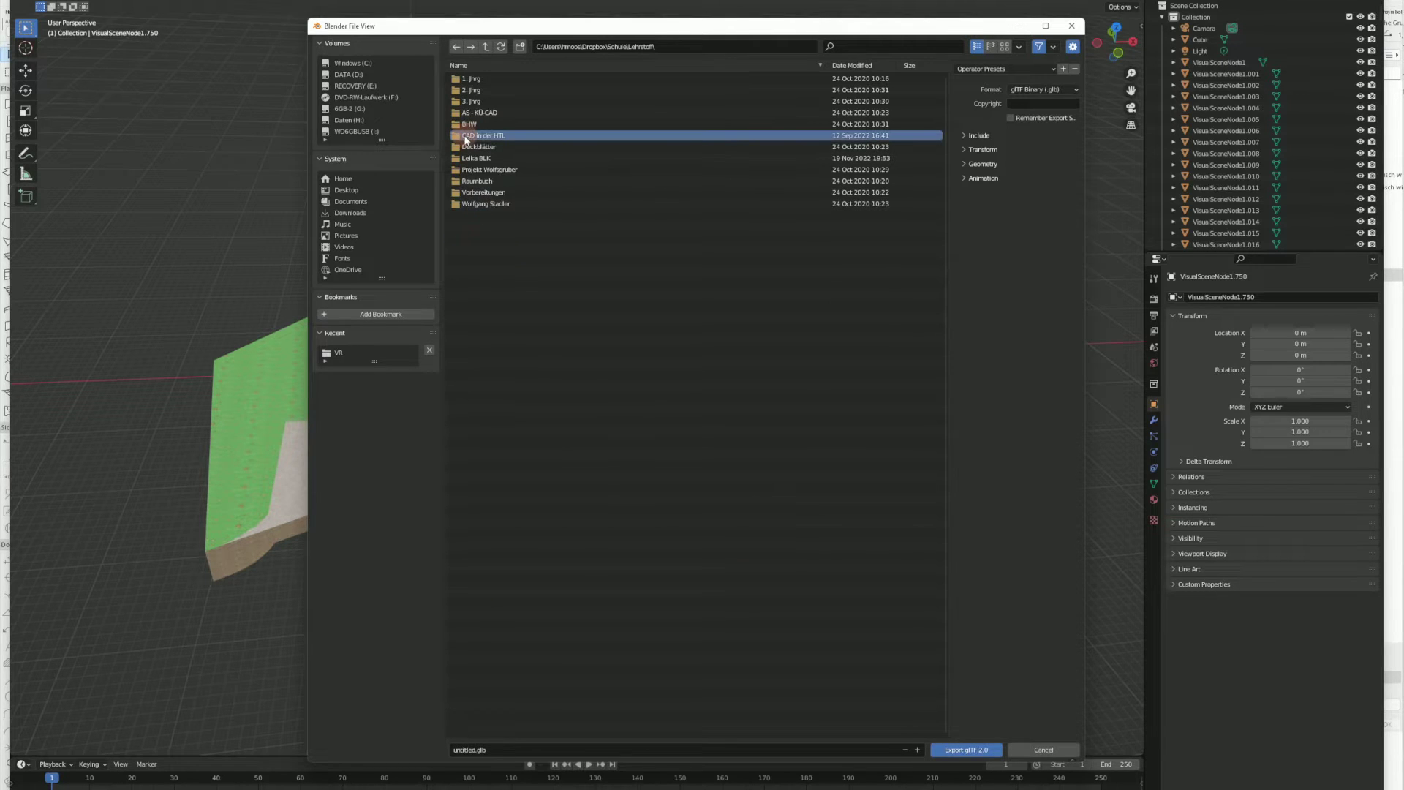
double_click(456, 138)
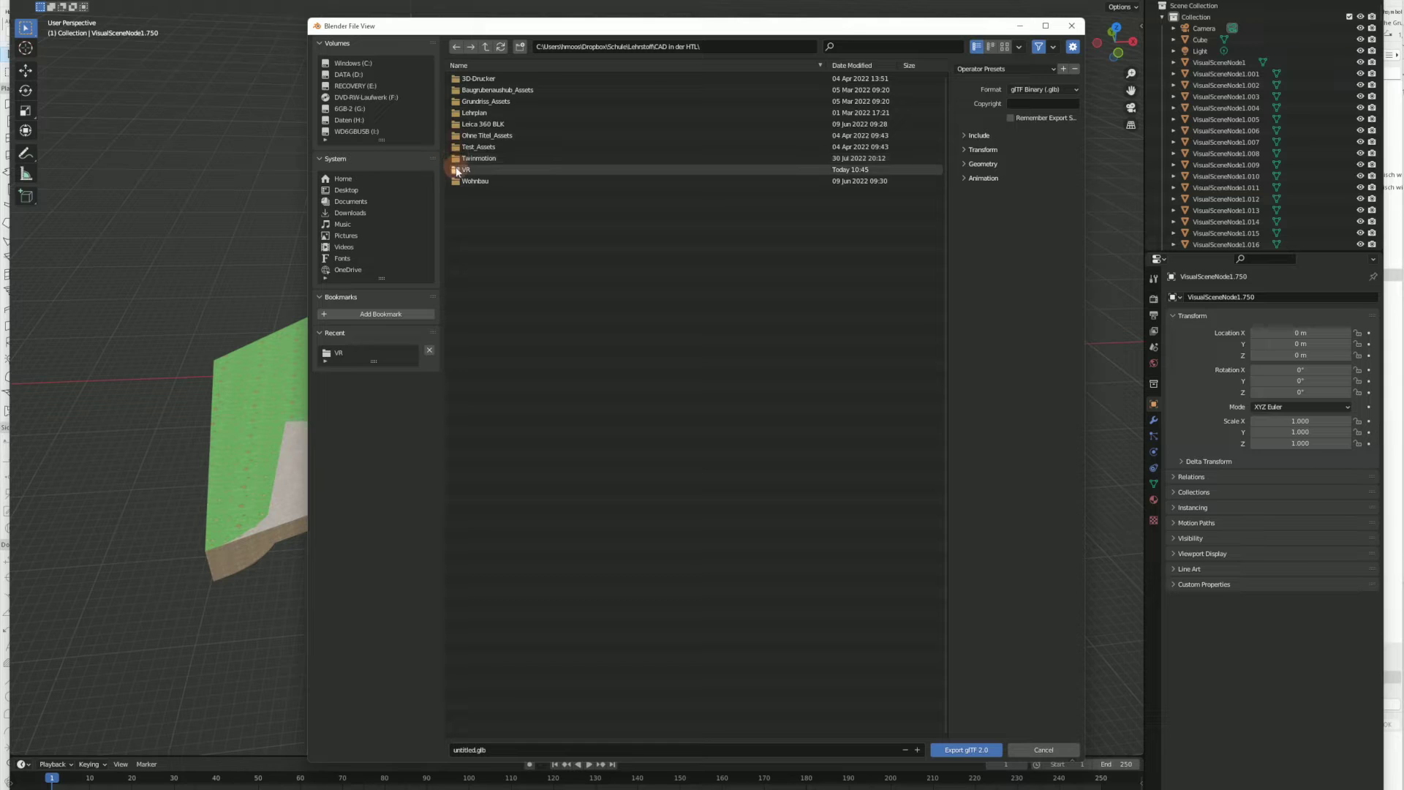
double_click(455, 167)
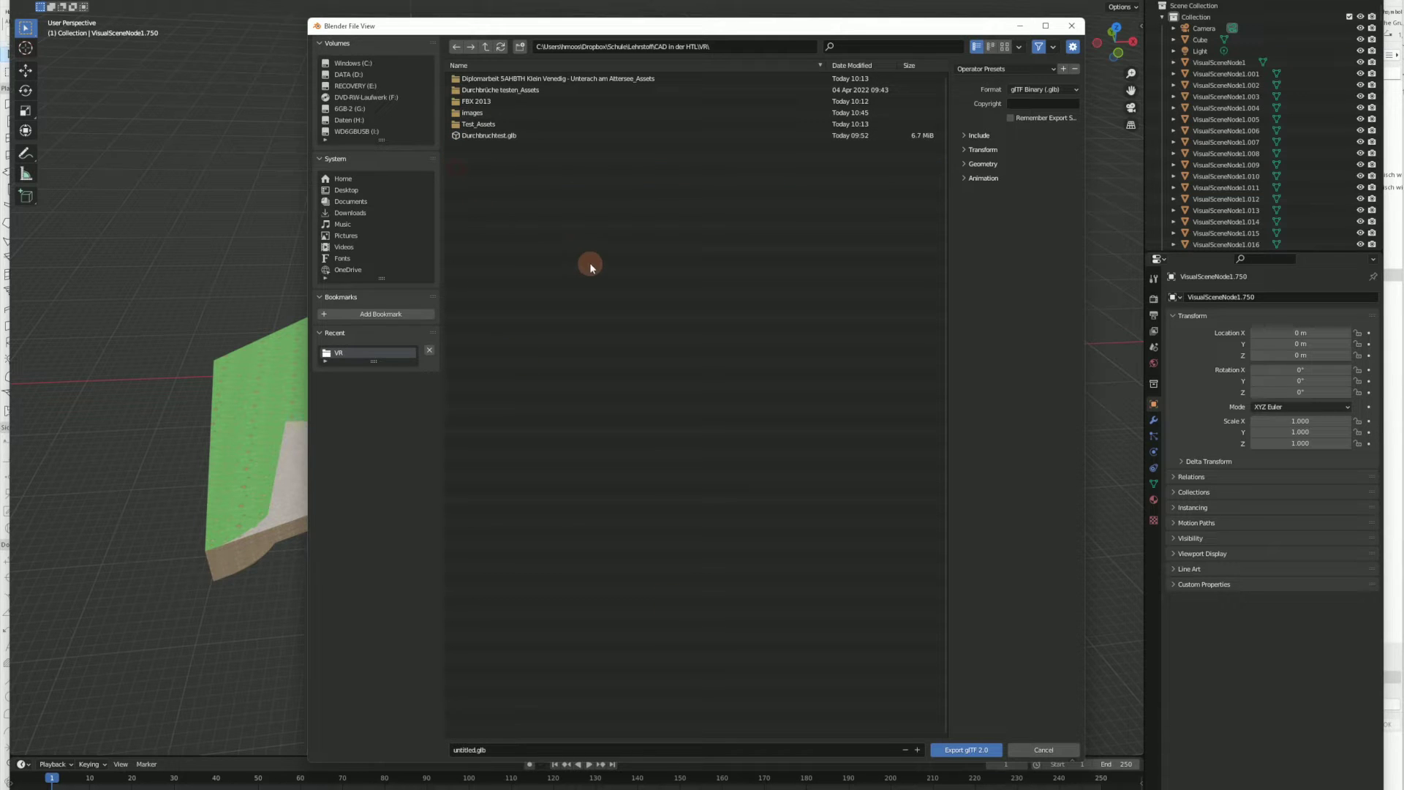
left_click(492, 137)
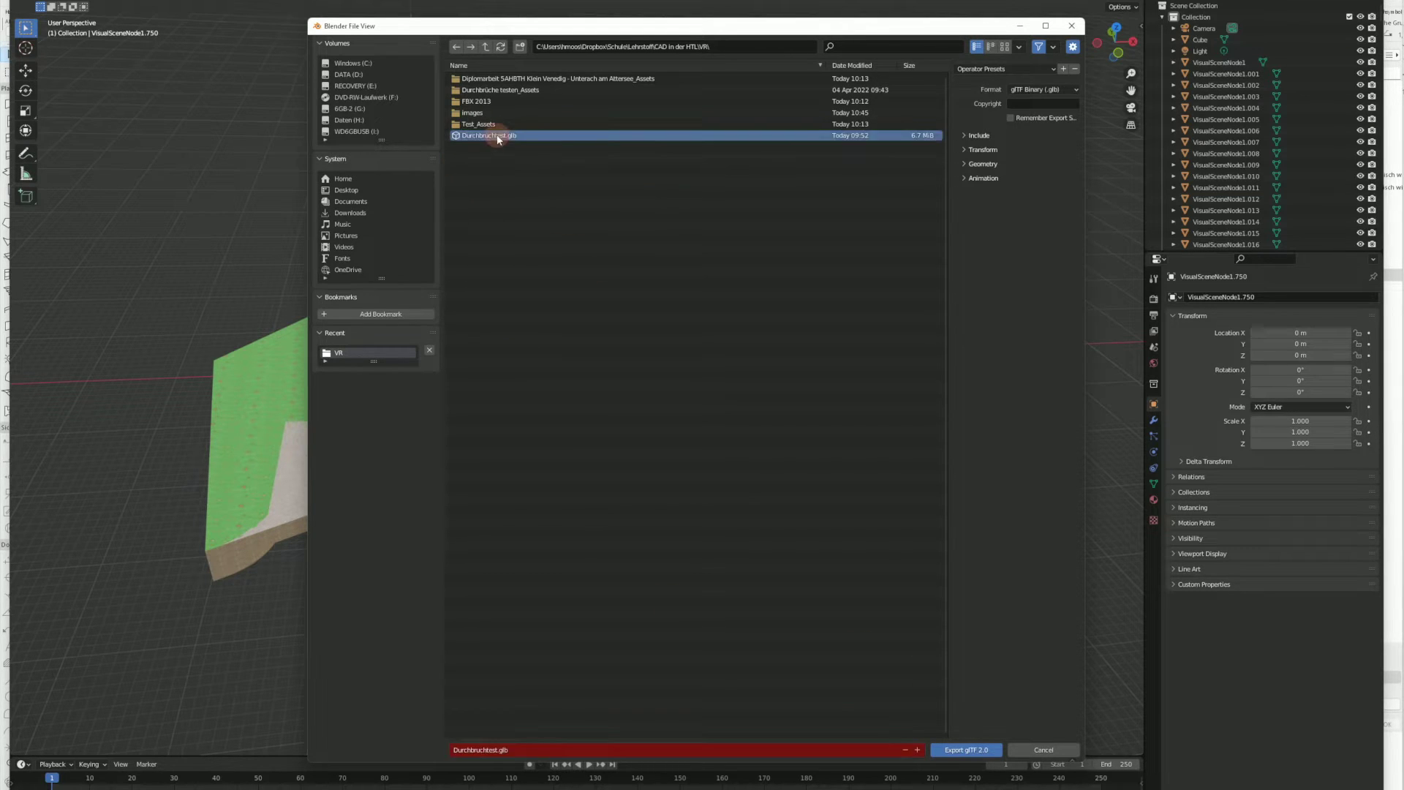
left_click(985, 751)
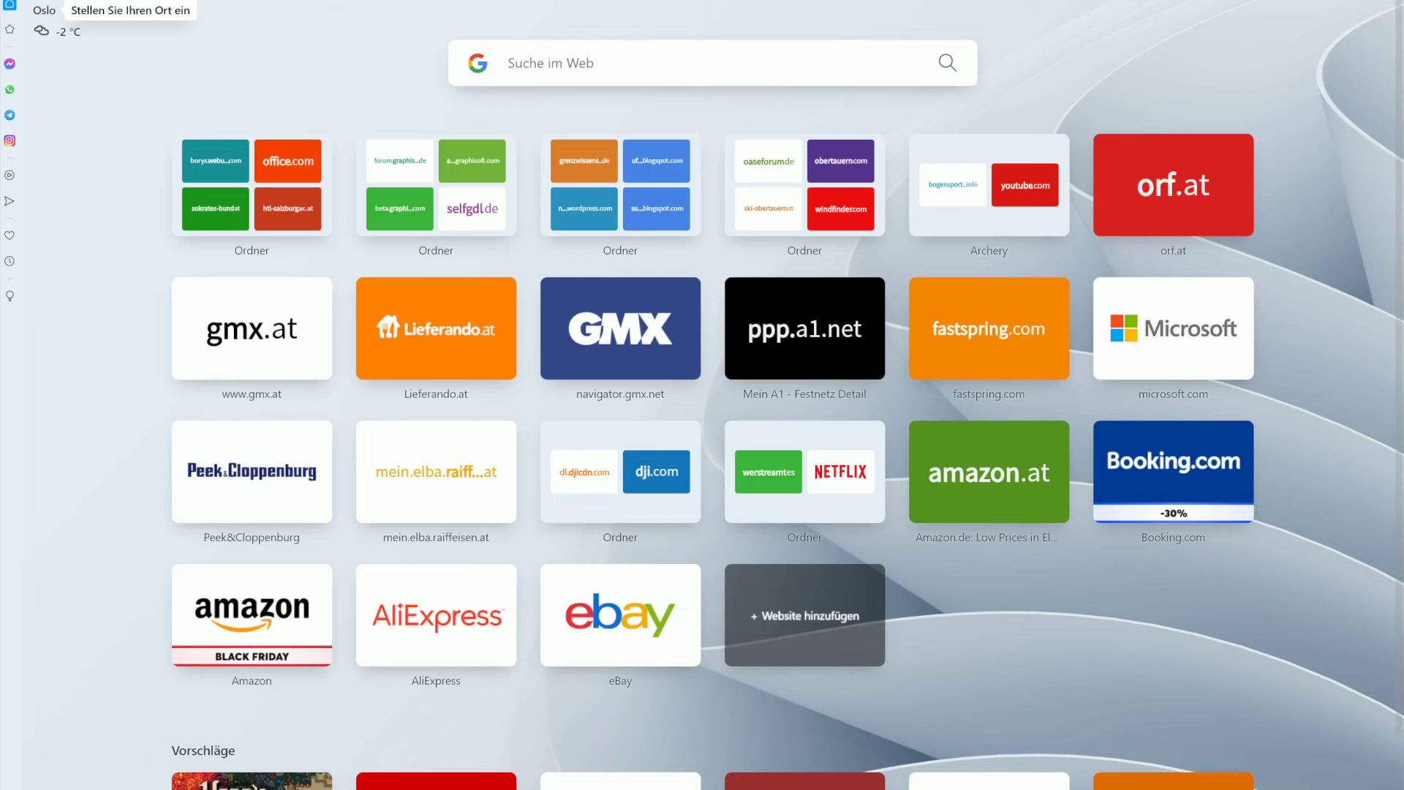
Search the web for 'mywebar' and open the MyWebAR homepage from the results.
type("mywebar")
key("Return")
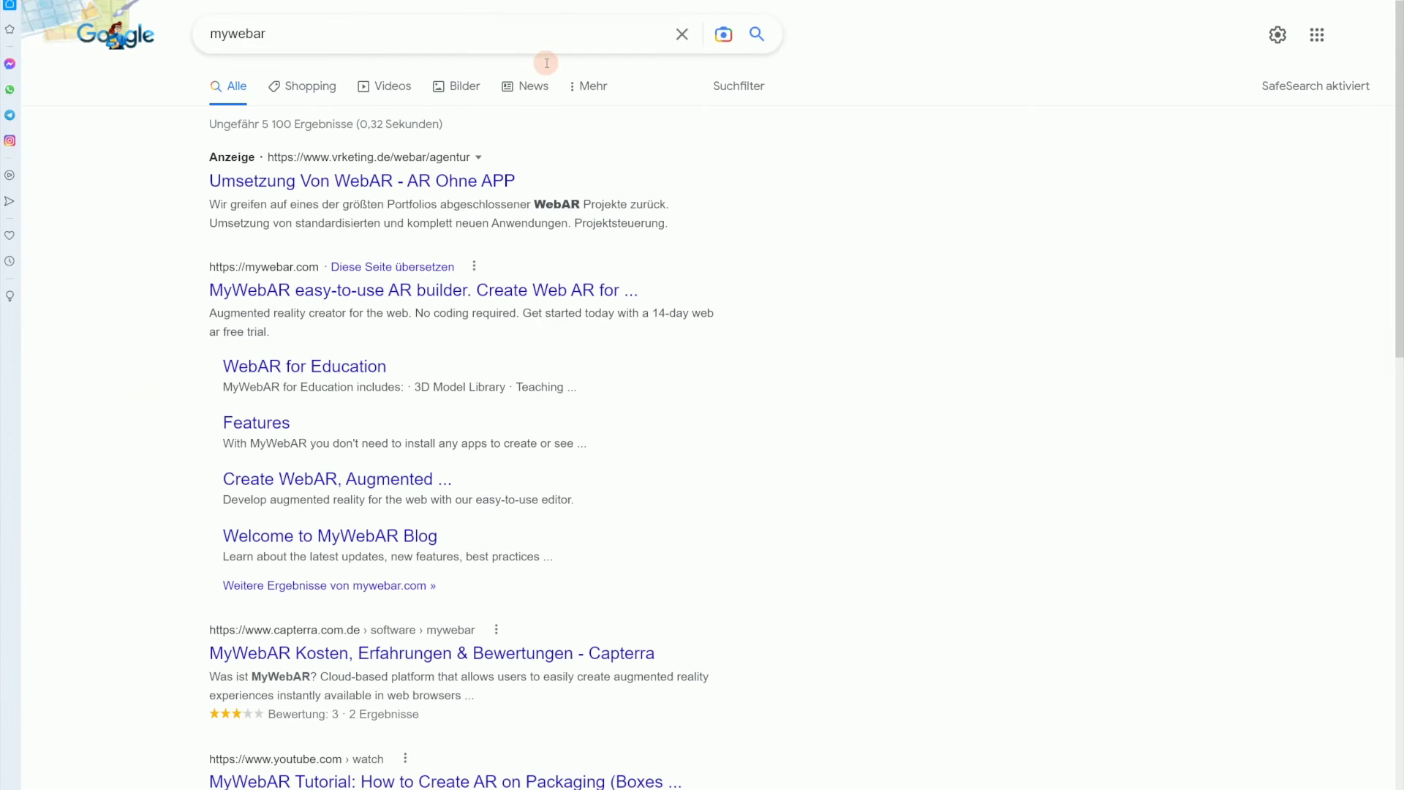
left_click(342, 290)
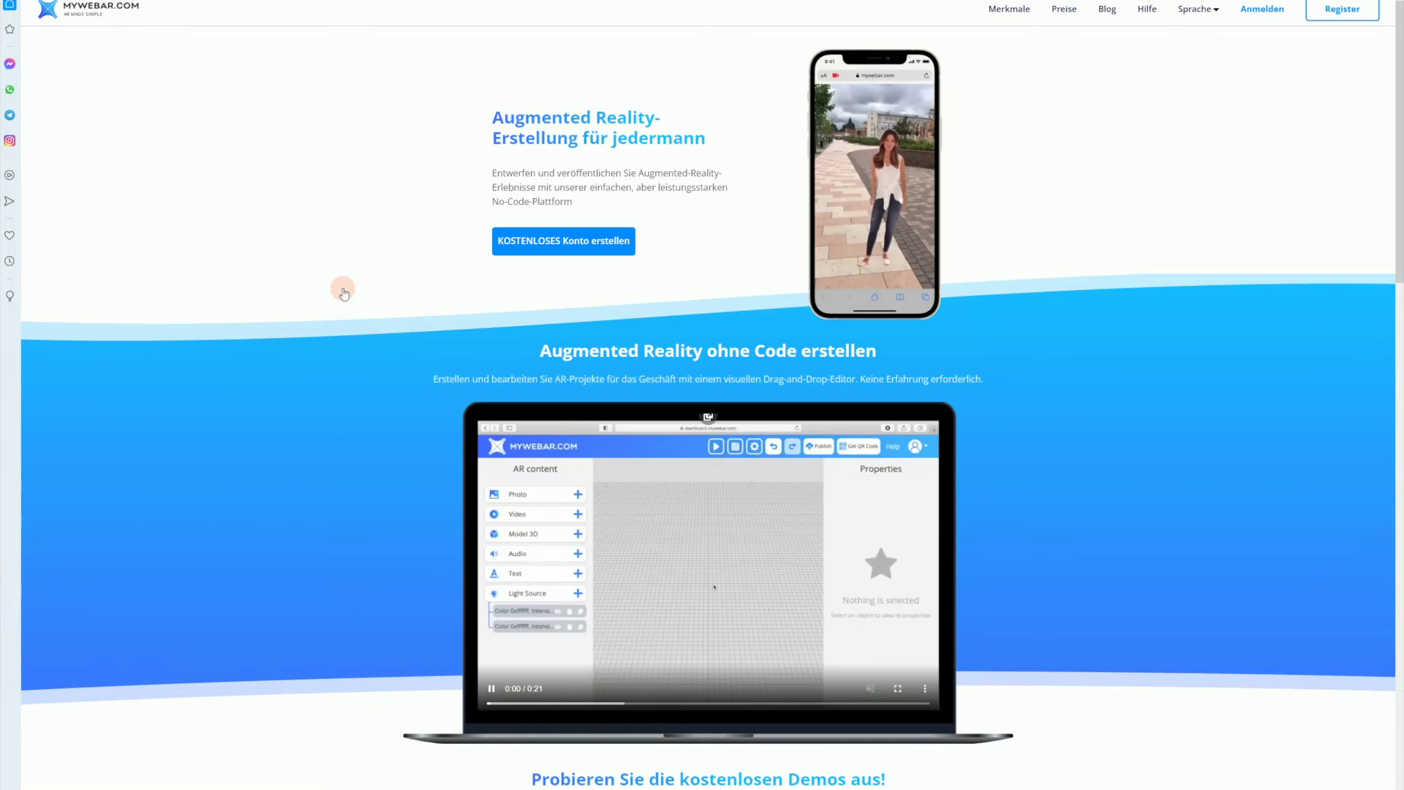
Fill the free sign-up form with first name, last name, e-mail and password, accept terms, submit.
left_click(537, 251)
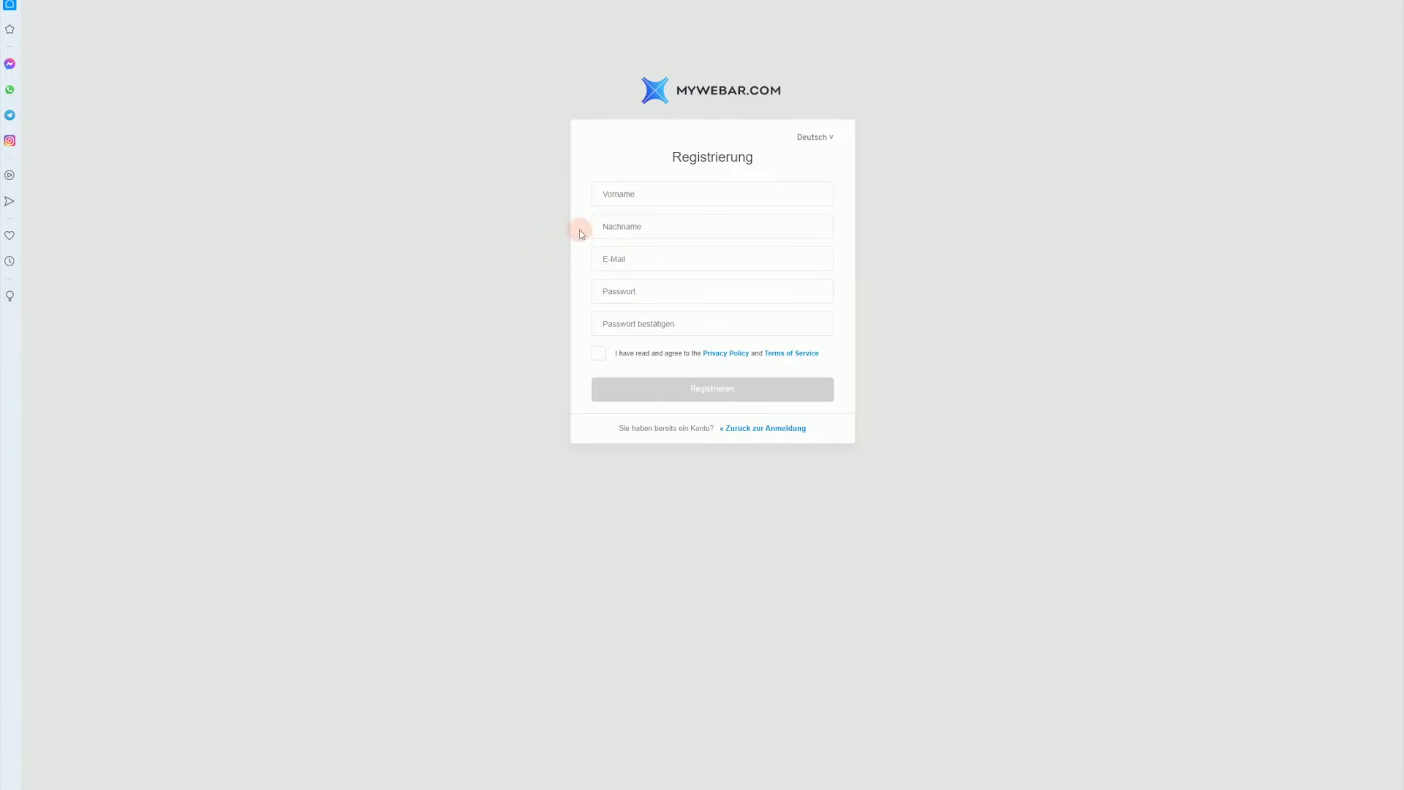
left_click(639, 193)
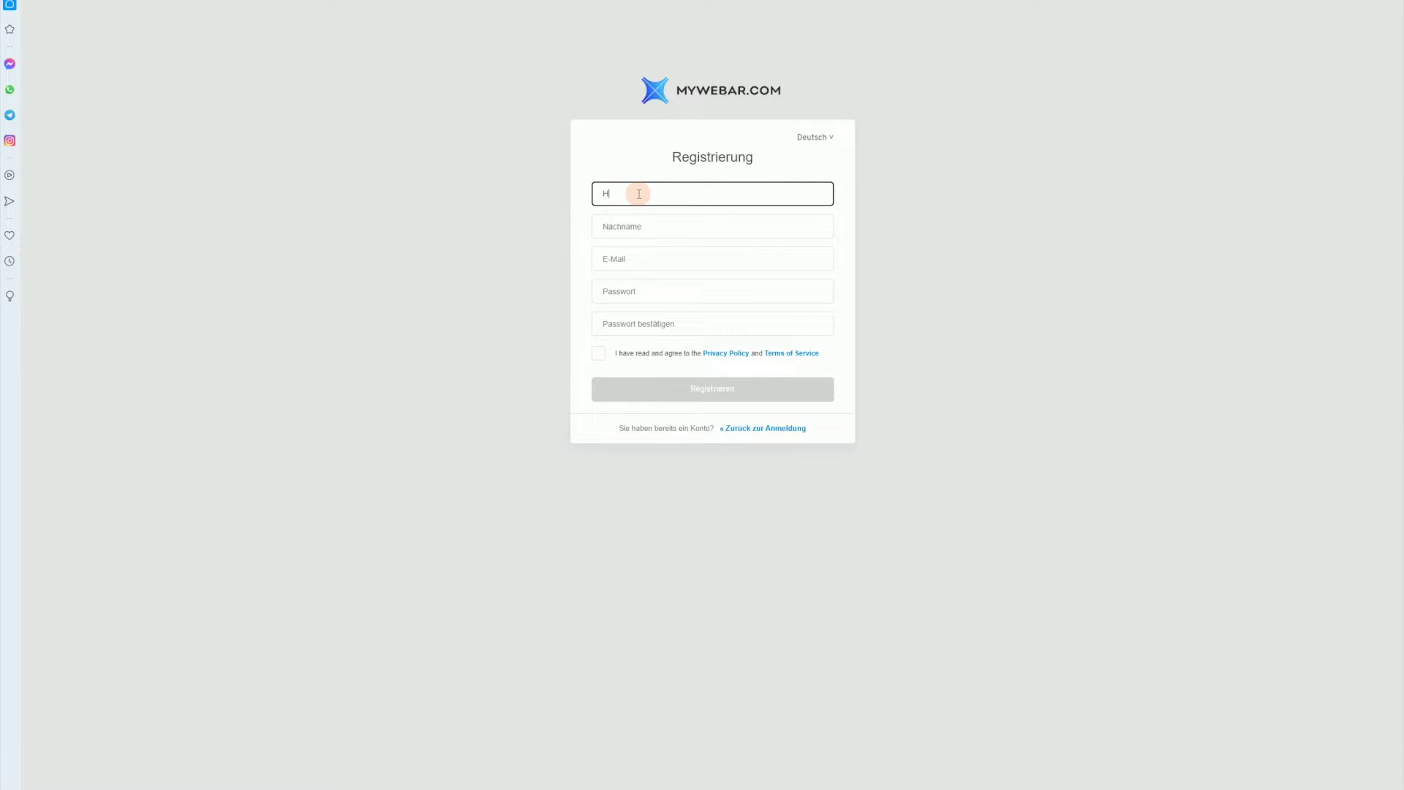
left_click(642, 227)
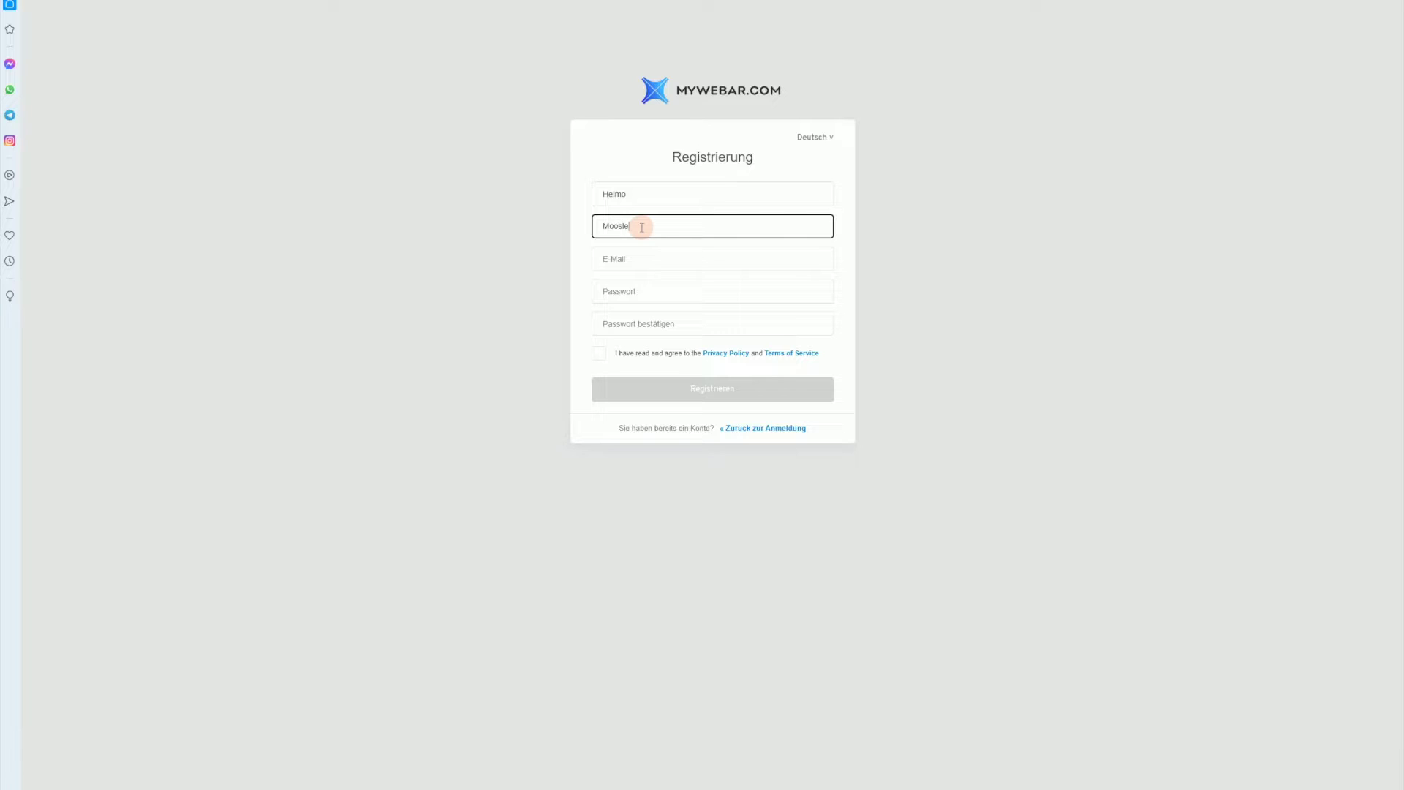
left_click(655, 263)
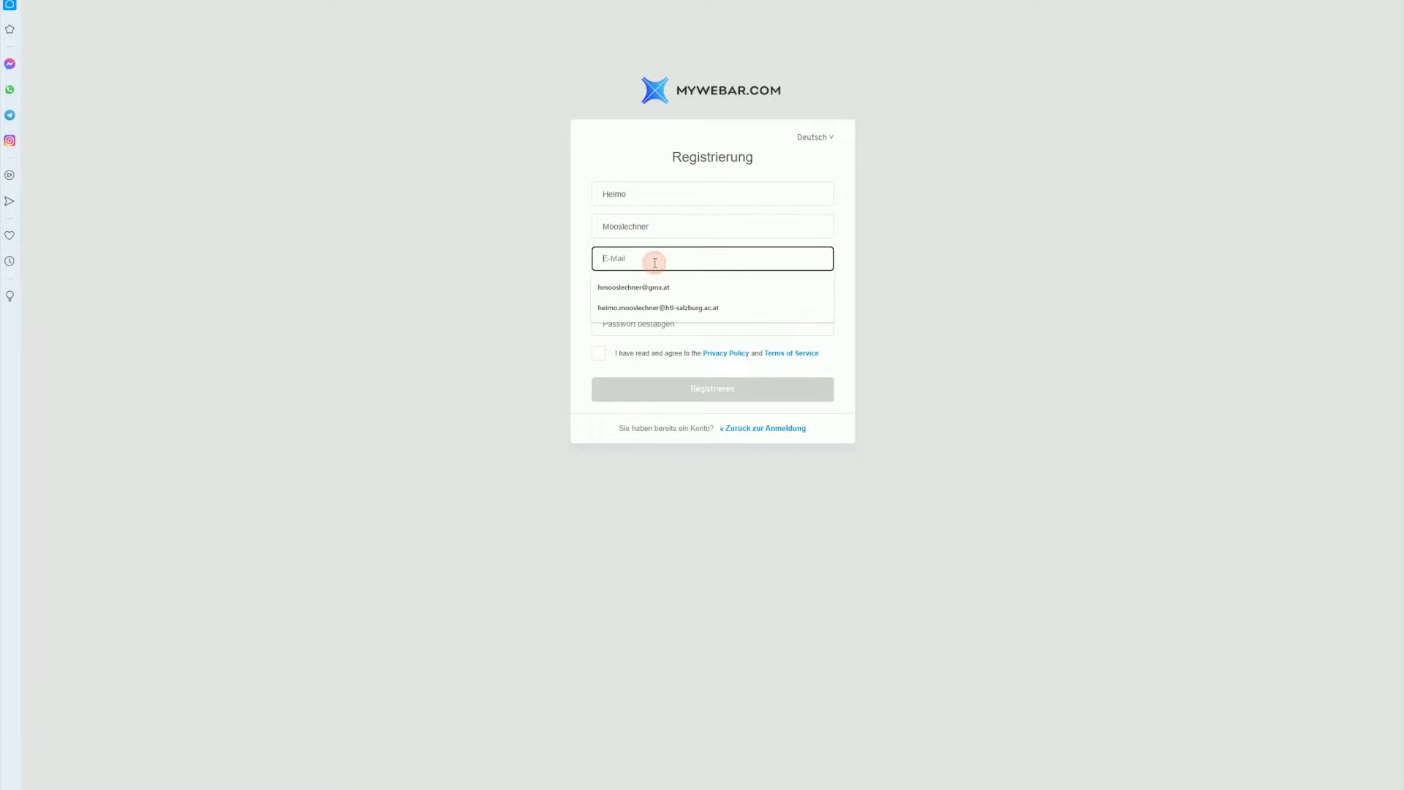
left_click(651, 308)
left_click(644, 294)
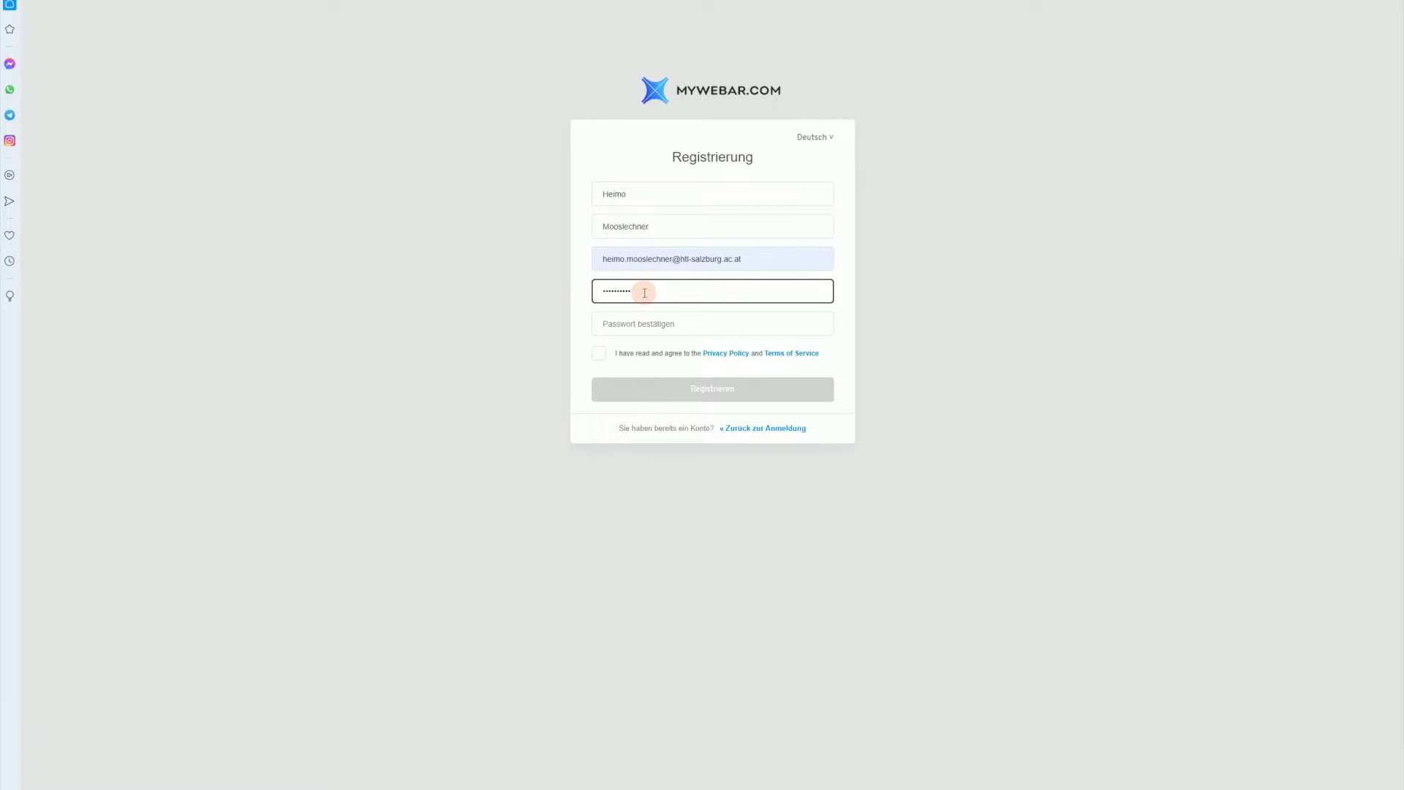
left_click(660, 322)
type("••")
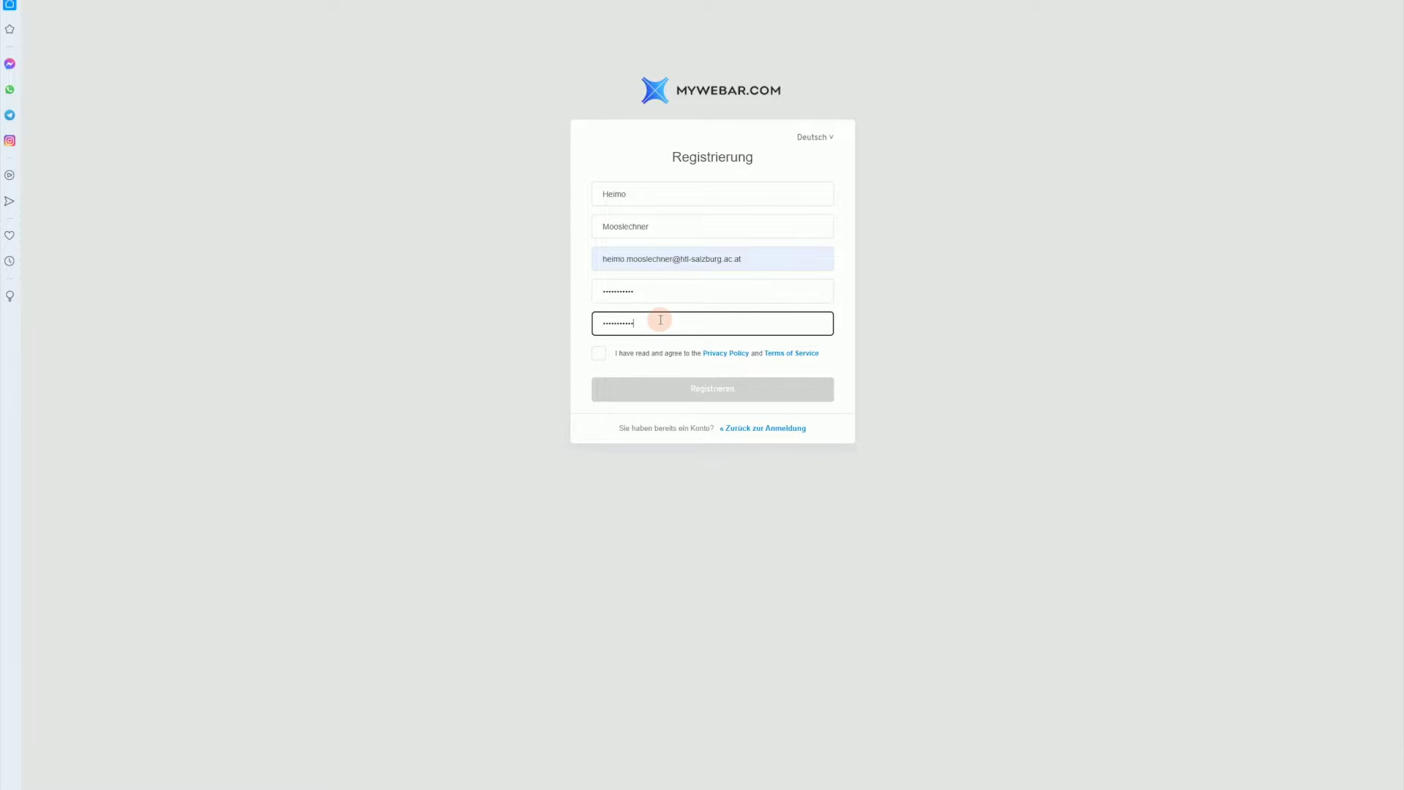
left_click(598, 353)
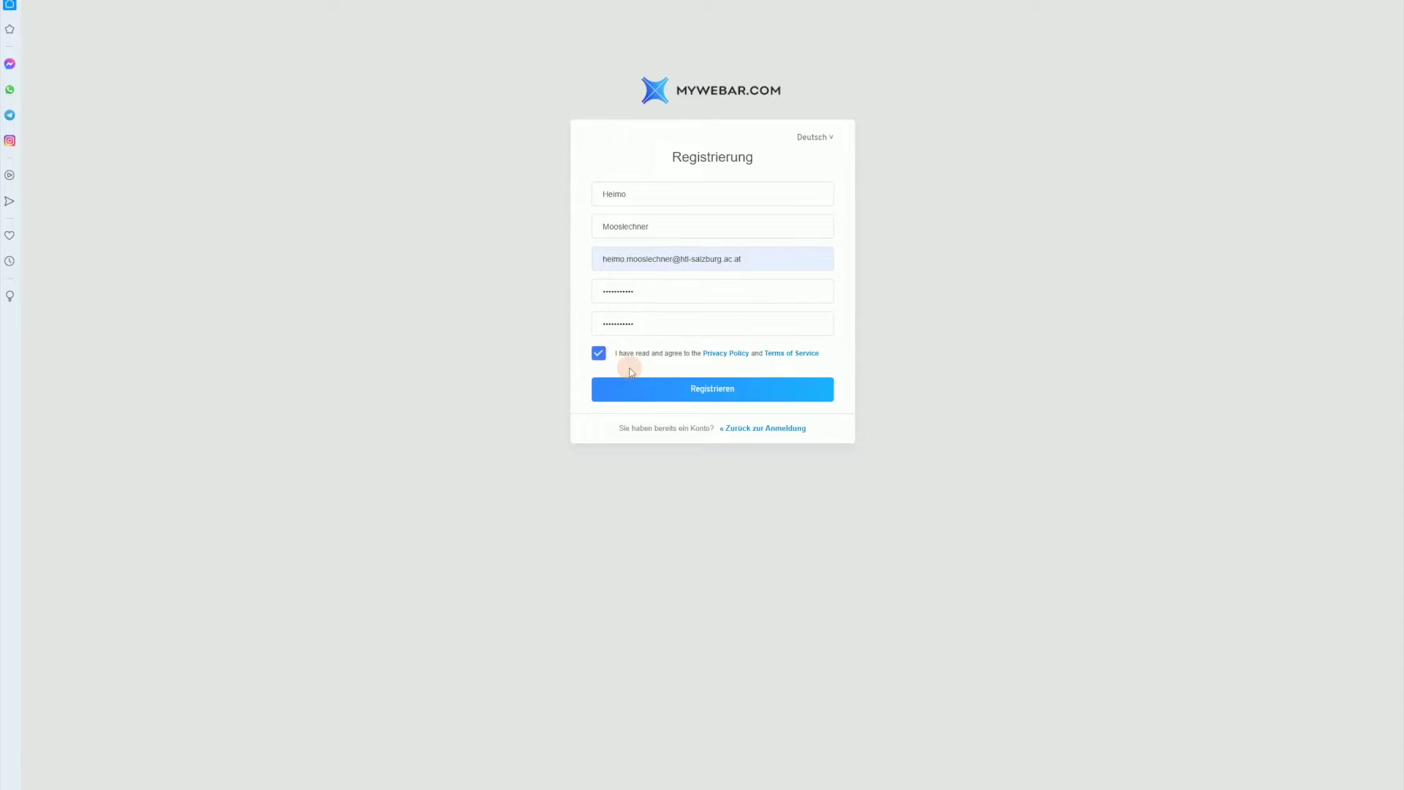
left_click(743, 396)
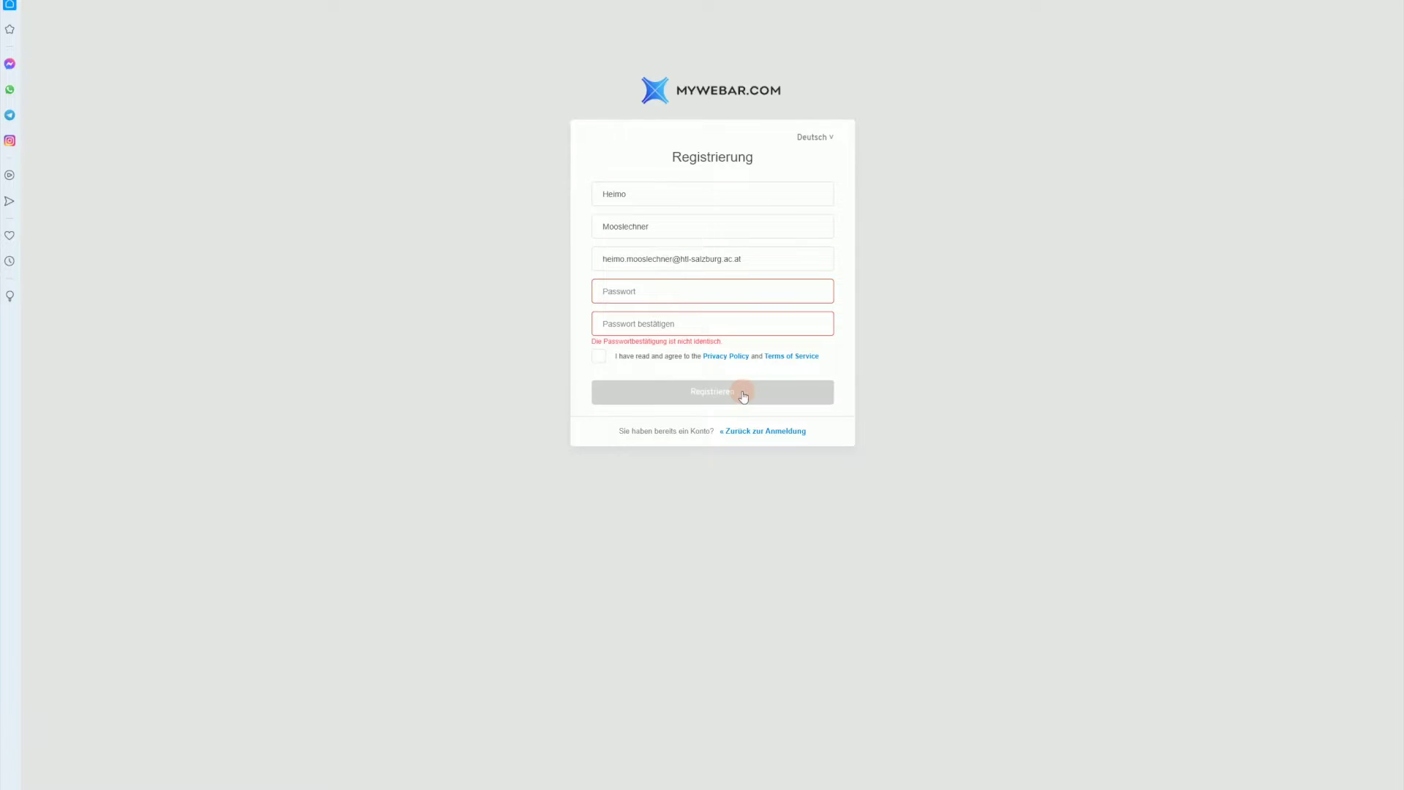
Re-enter the password and its confirmation, accept the terms again, resubmit, and decline saving the password.
left_click(677, 299)
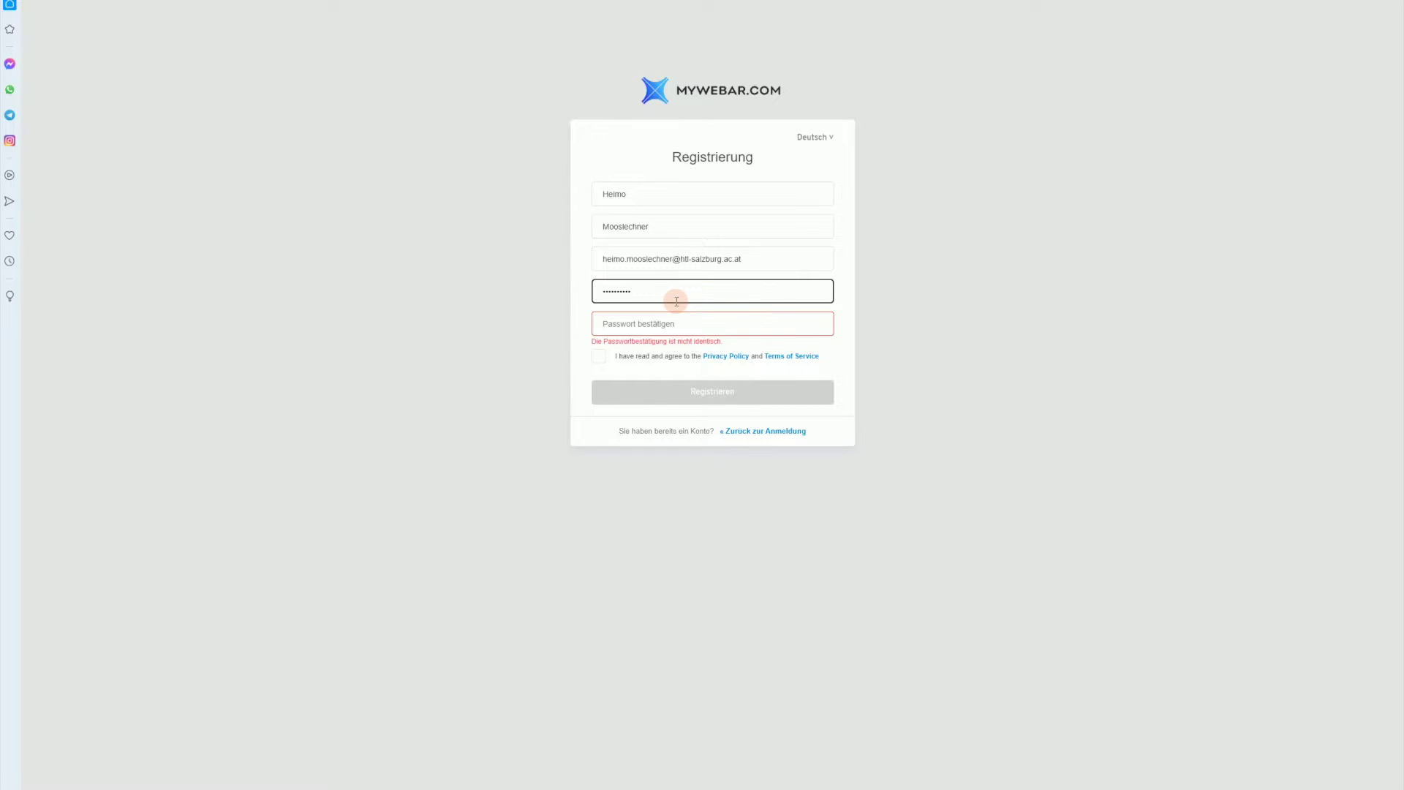
left_click(648, 322)
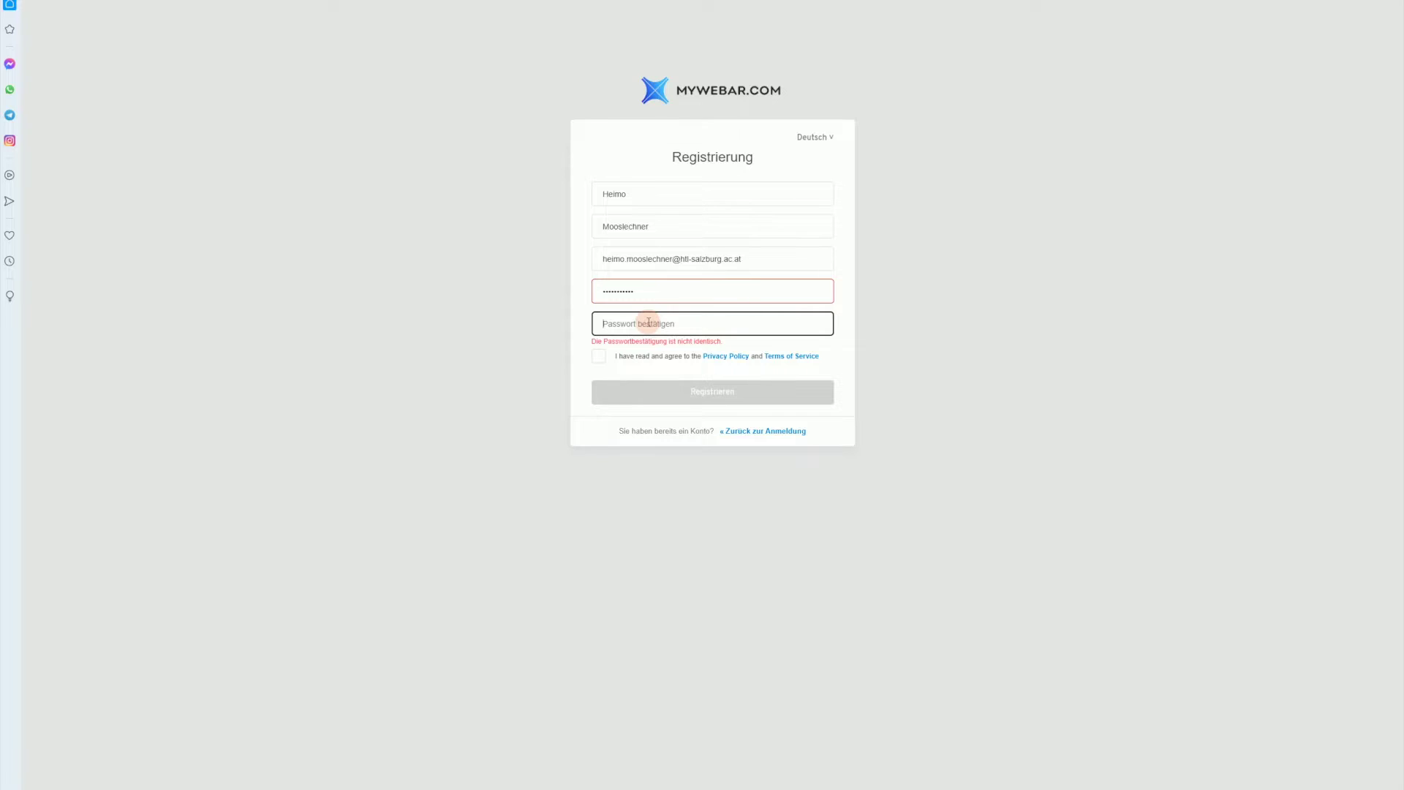
type("H")
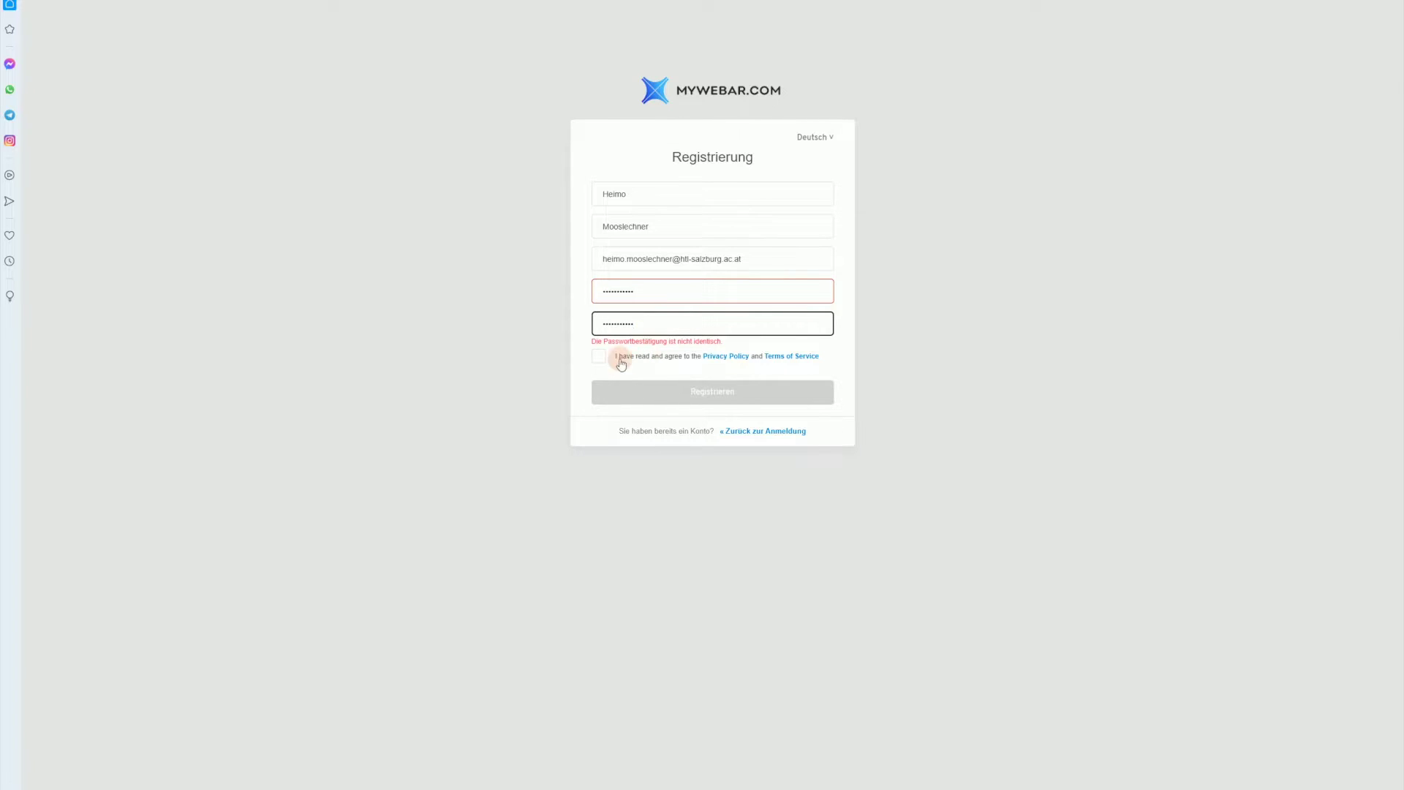
left_click(598, 355)
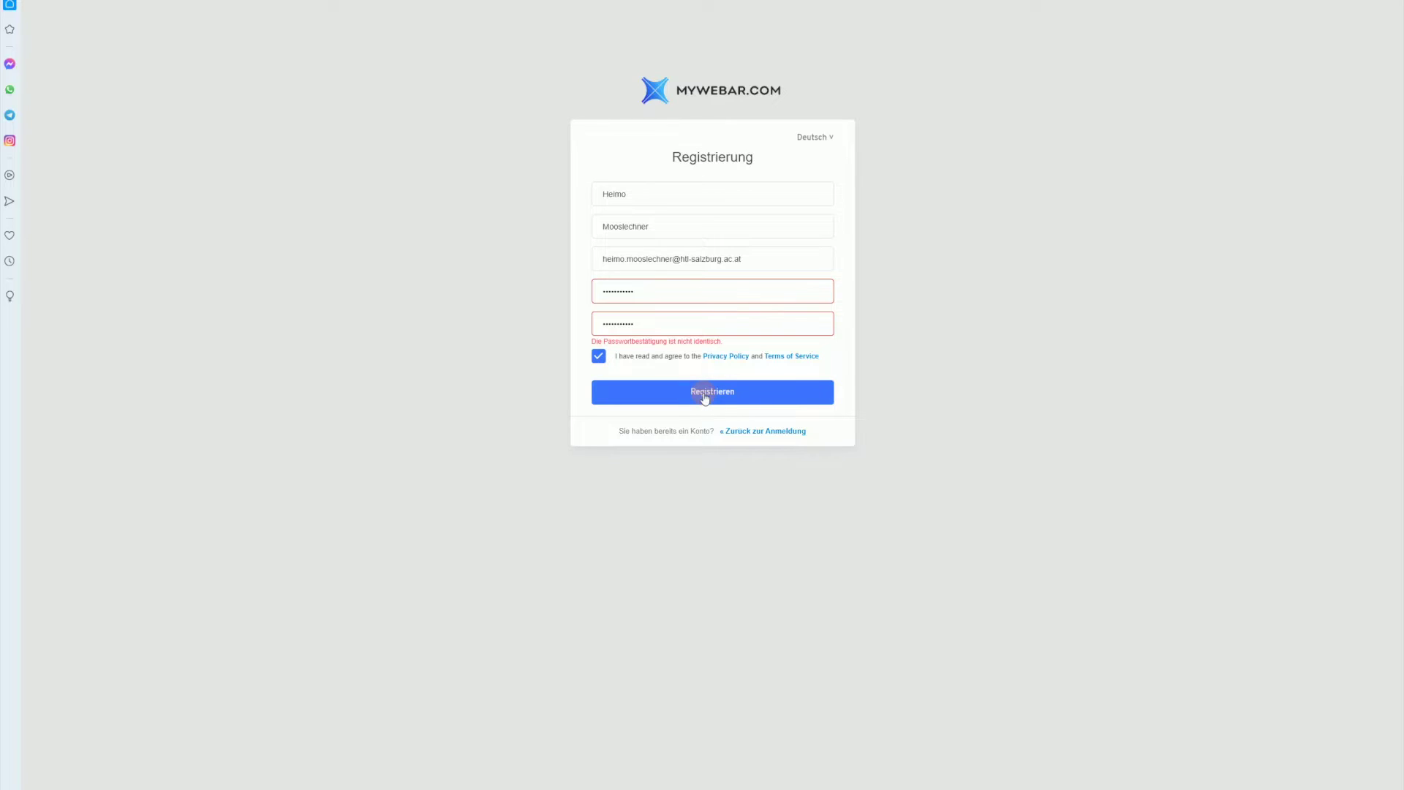
left_click(704, 394)
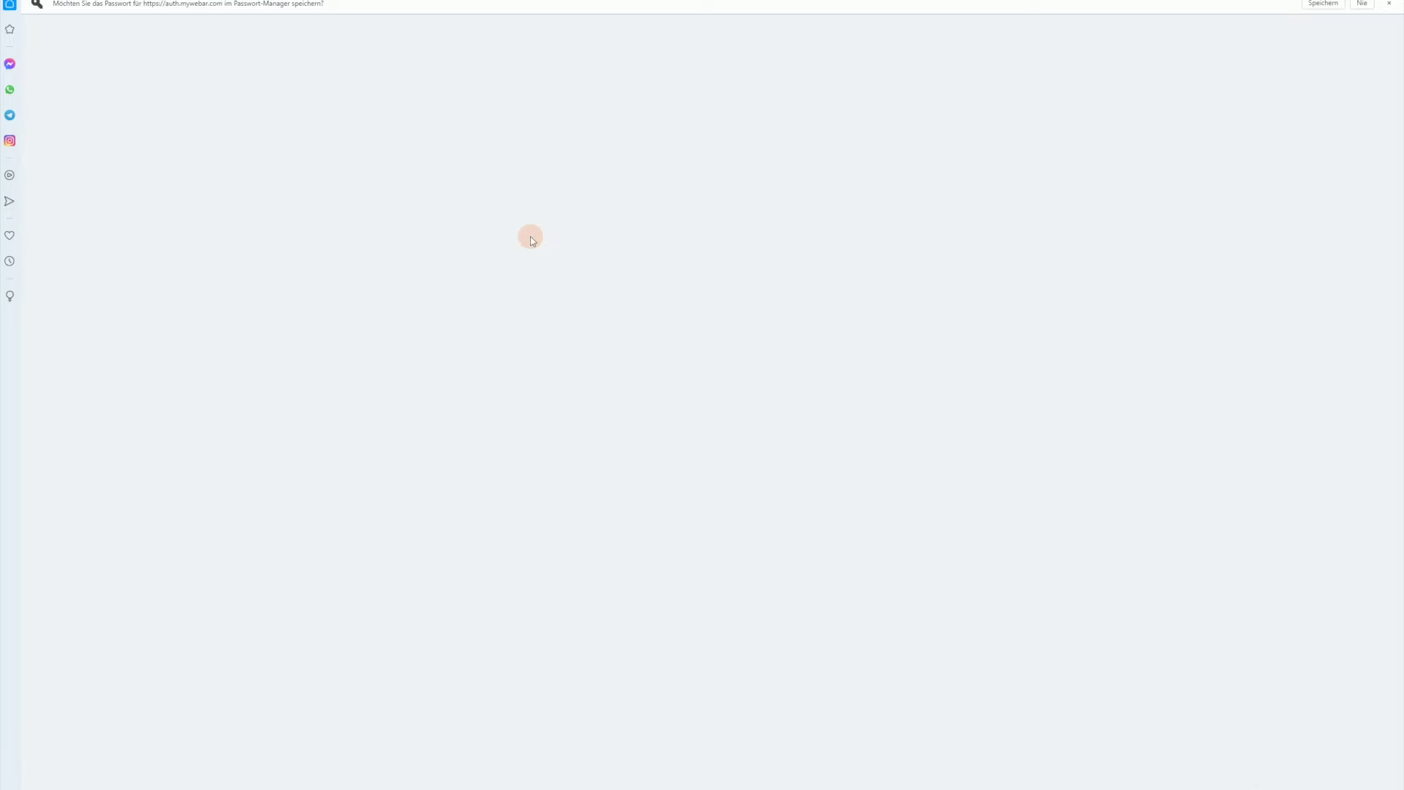
left_click(1324, 4)
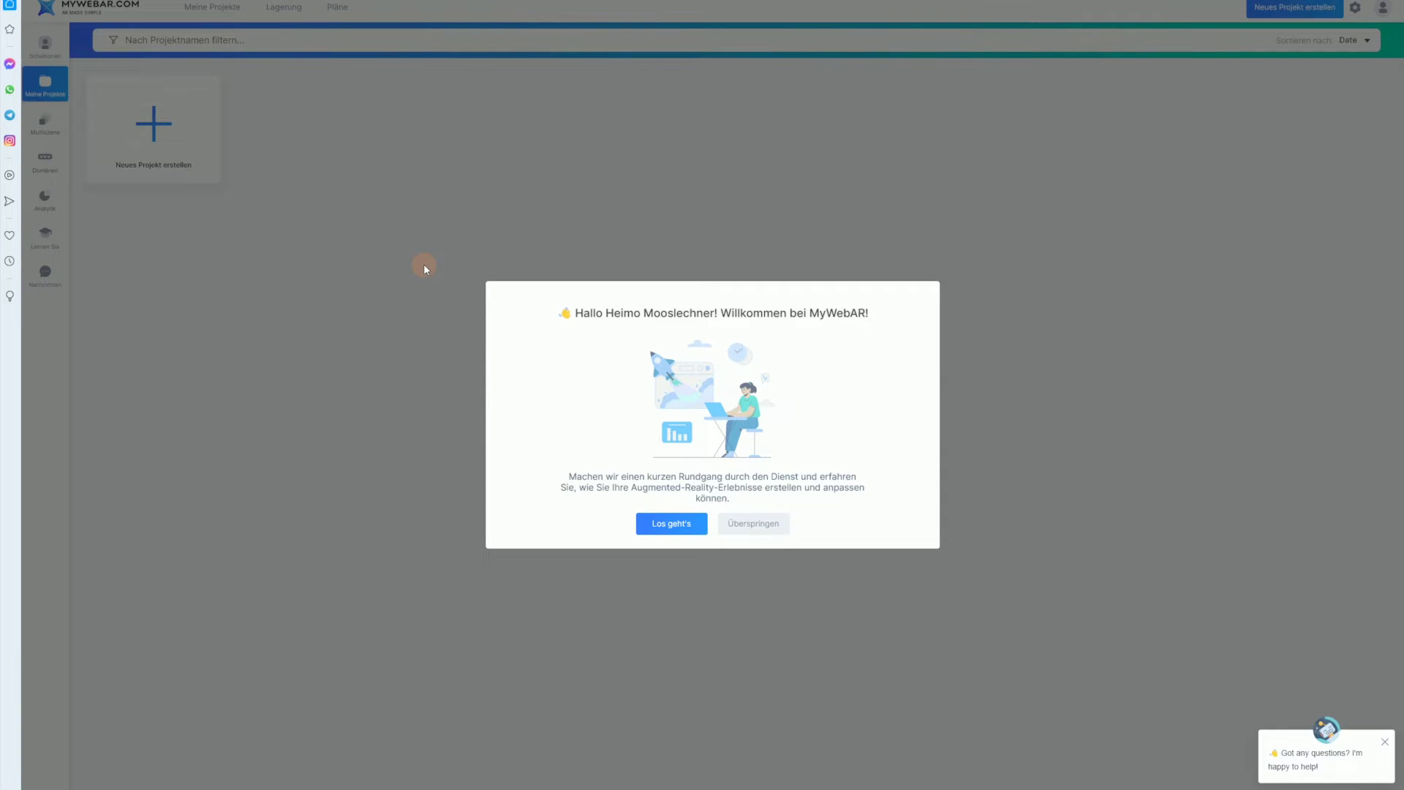
Step through every welcome tour screen to the end and open the new-project dialog for Project 0.
left_click(673, 528)
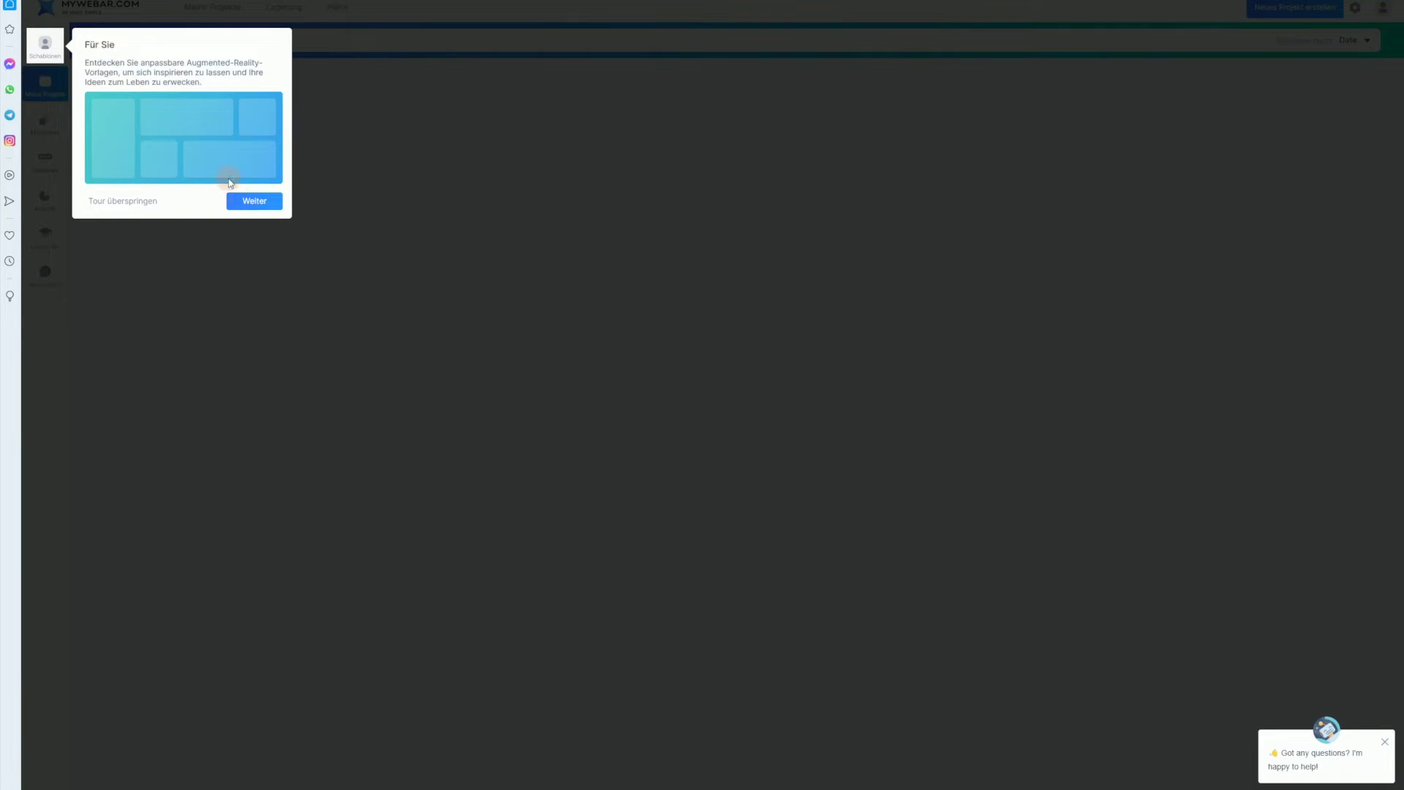
left_click(253, 203)
left_click(262, 241)
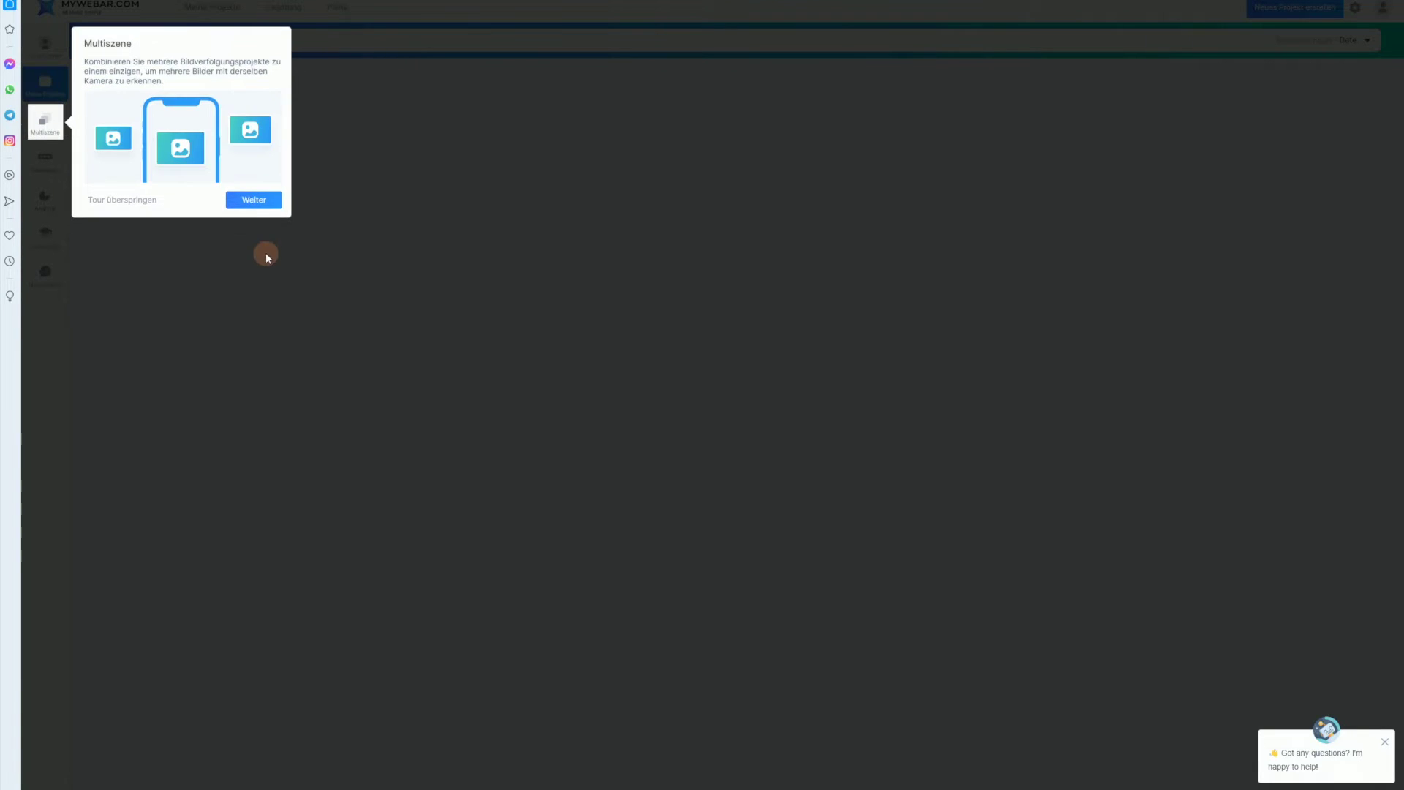
left_click(254, 200)
left_click(254, 236)
left_click(254, 232)
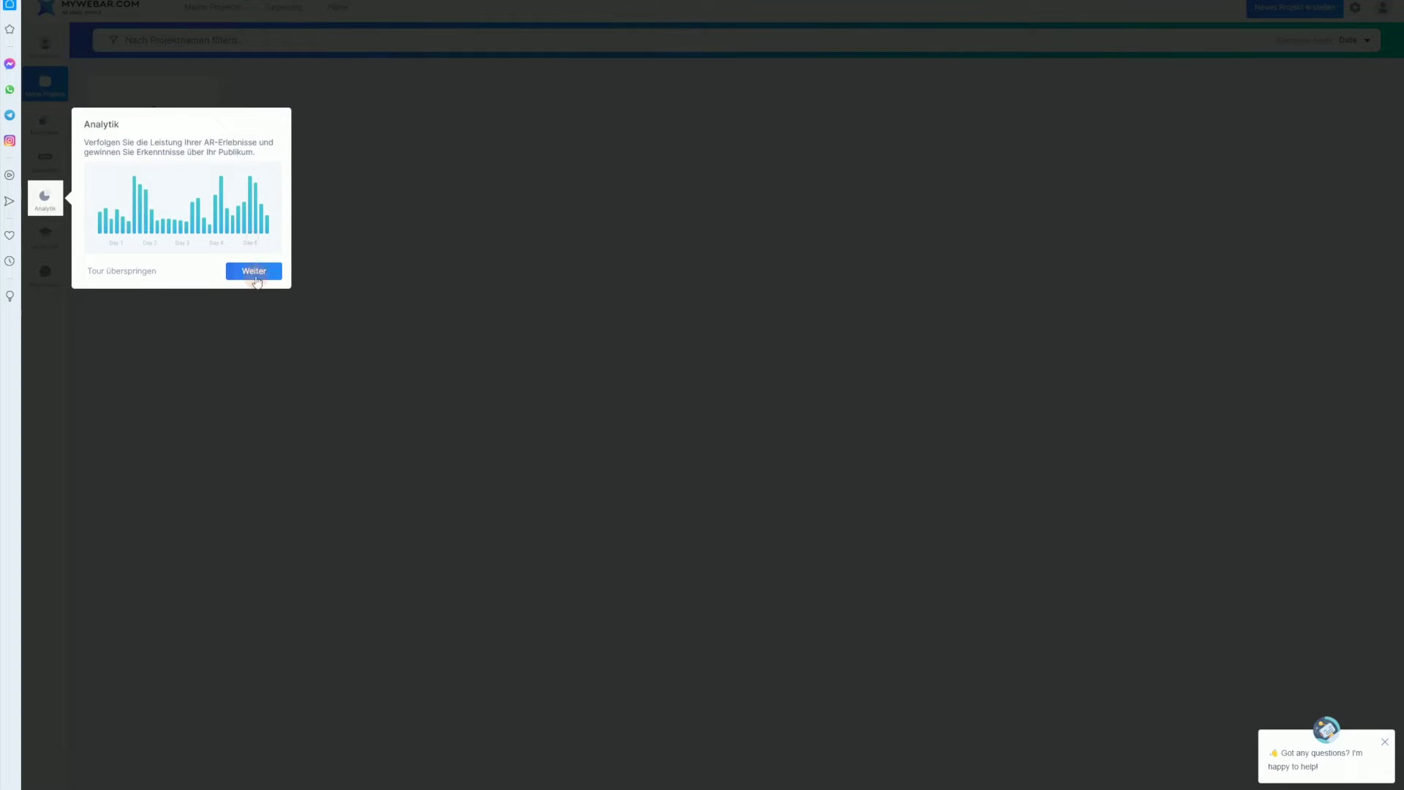
left_click(255, 278)
left_click(261, 327)
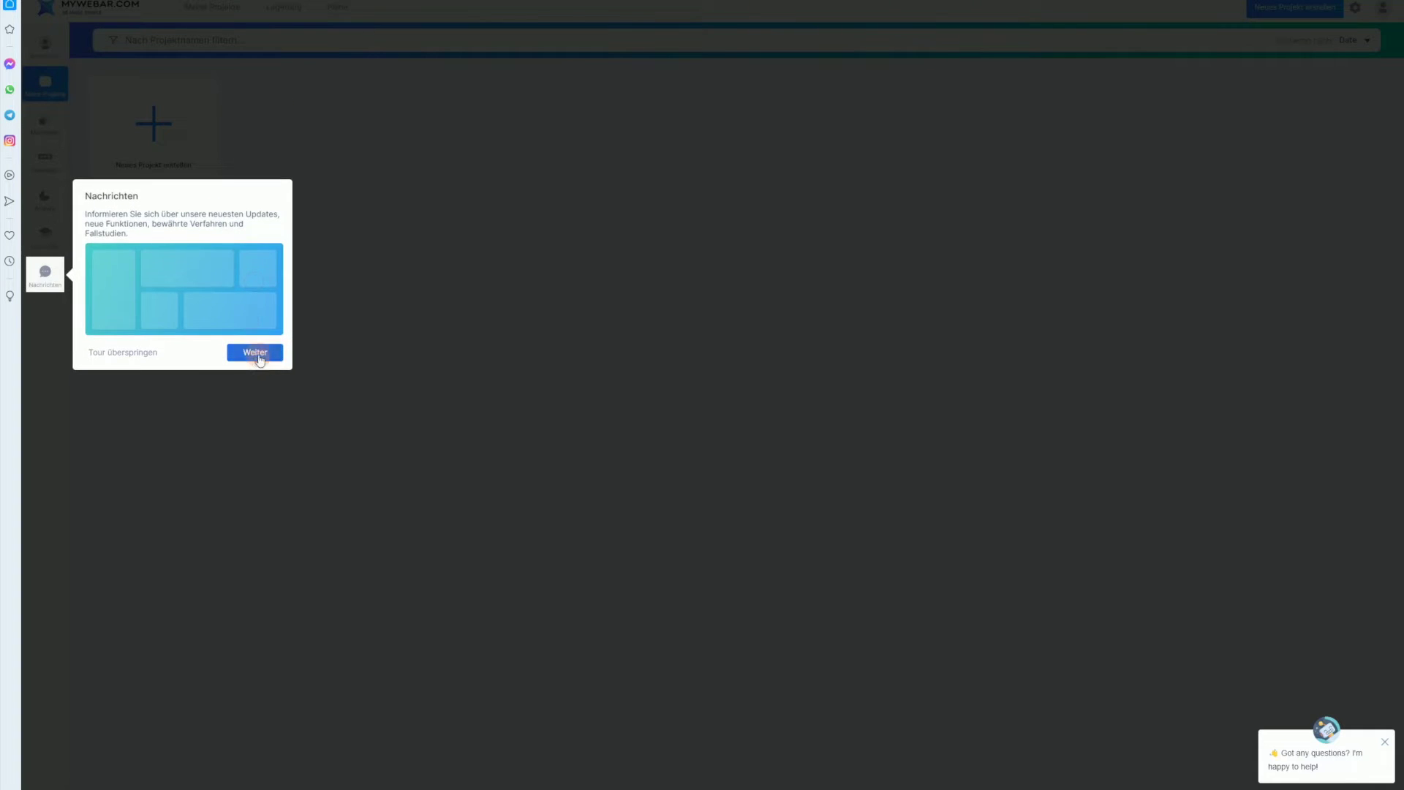
left_click(259, 358)
left_click(1368, 191)
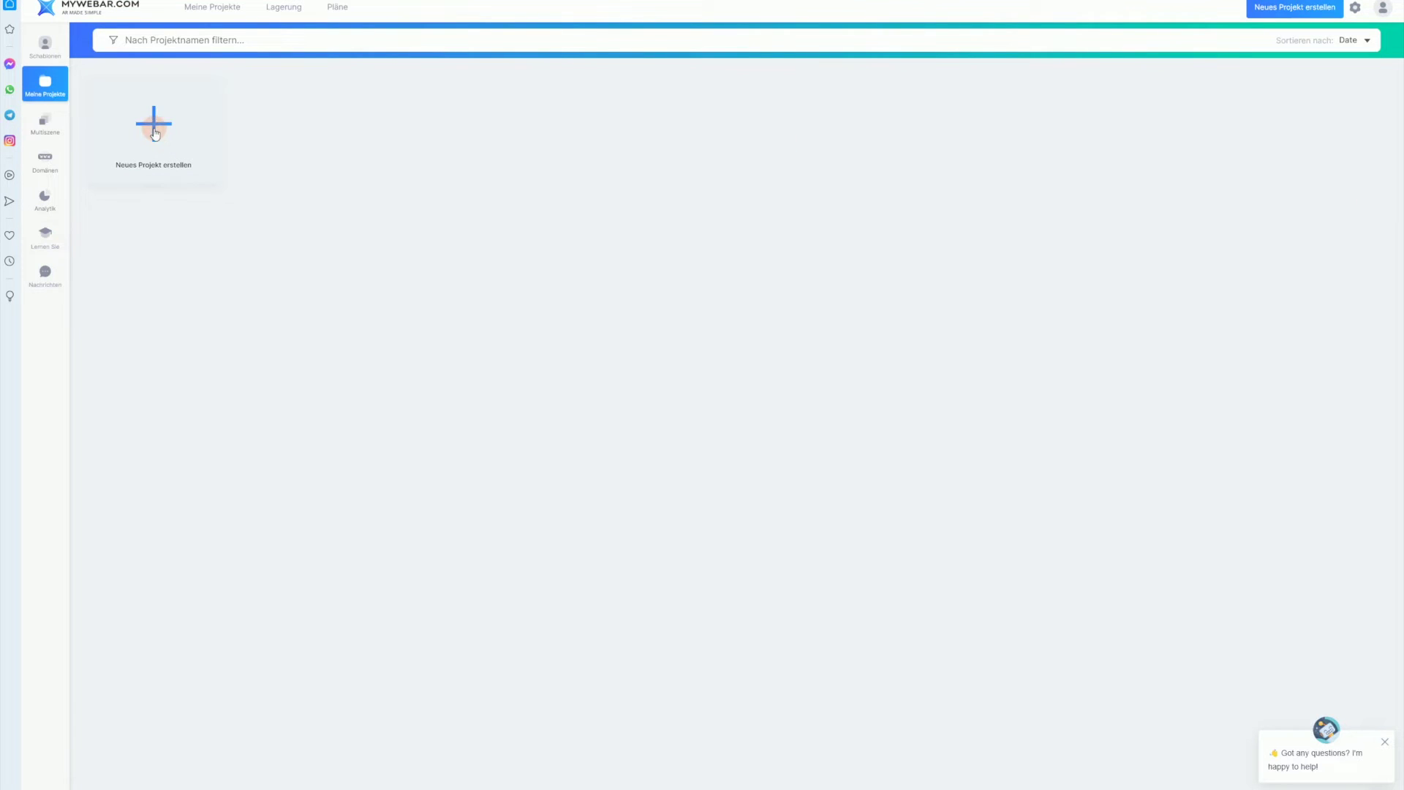
left_click(154, 133)
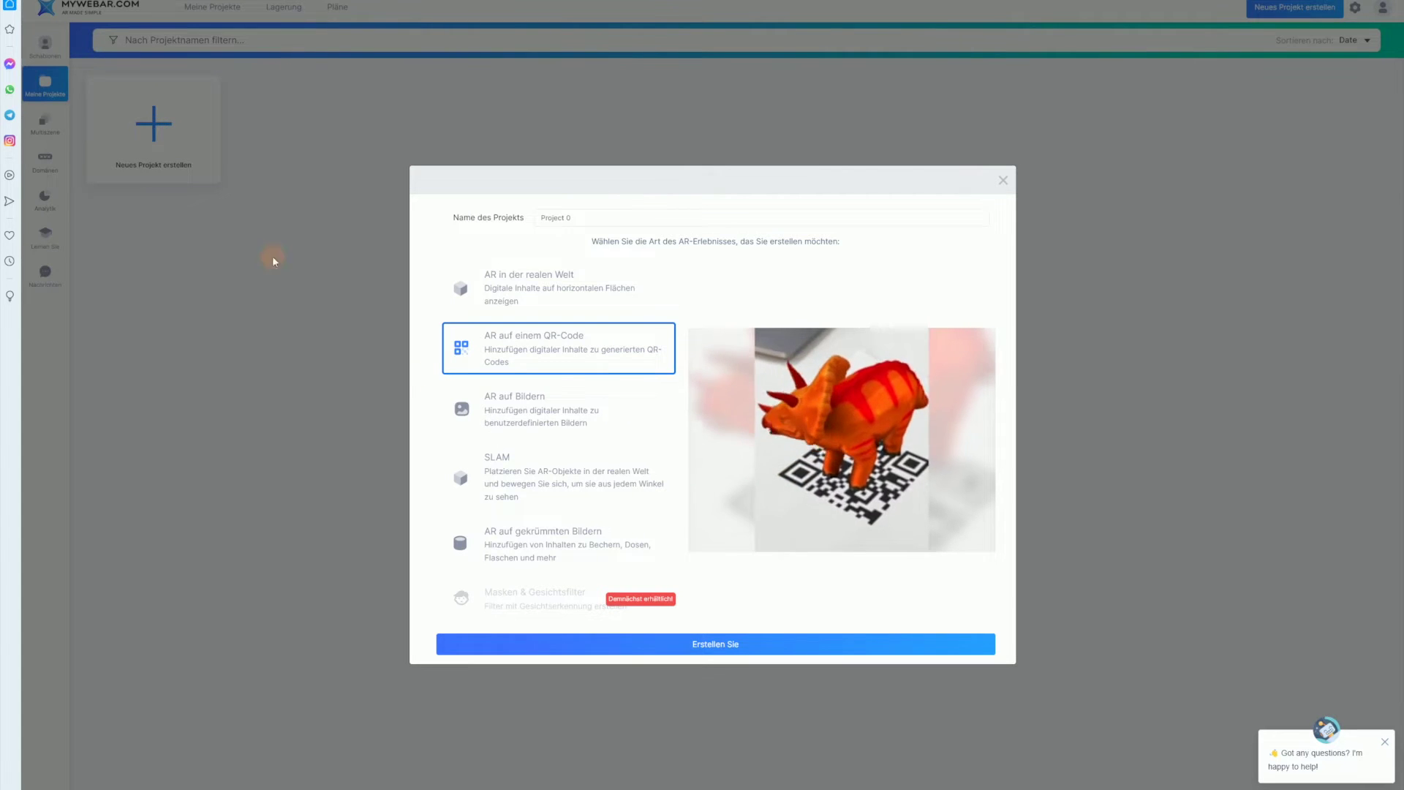
Create a real-world AR project, then open the 3D model library's upload window to pick a file.
left_click(528, 278)
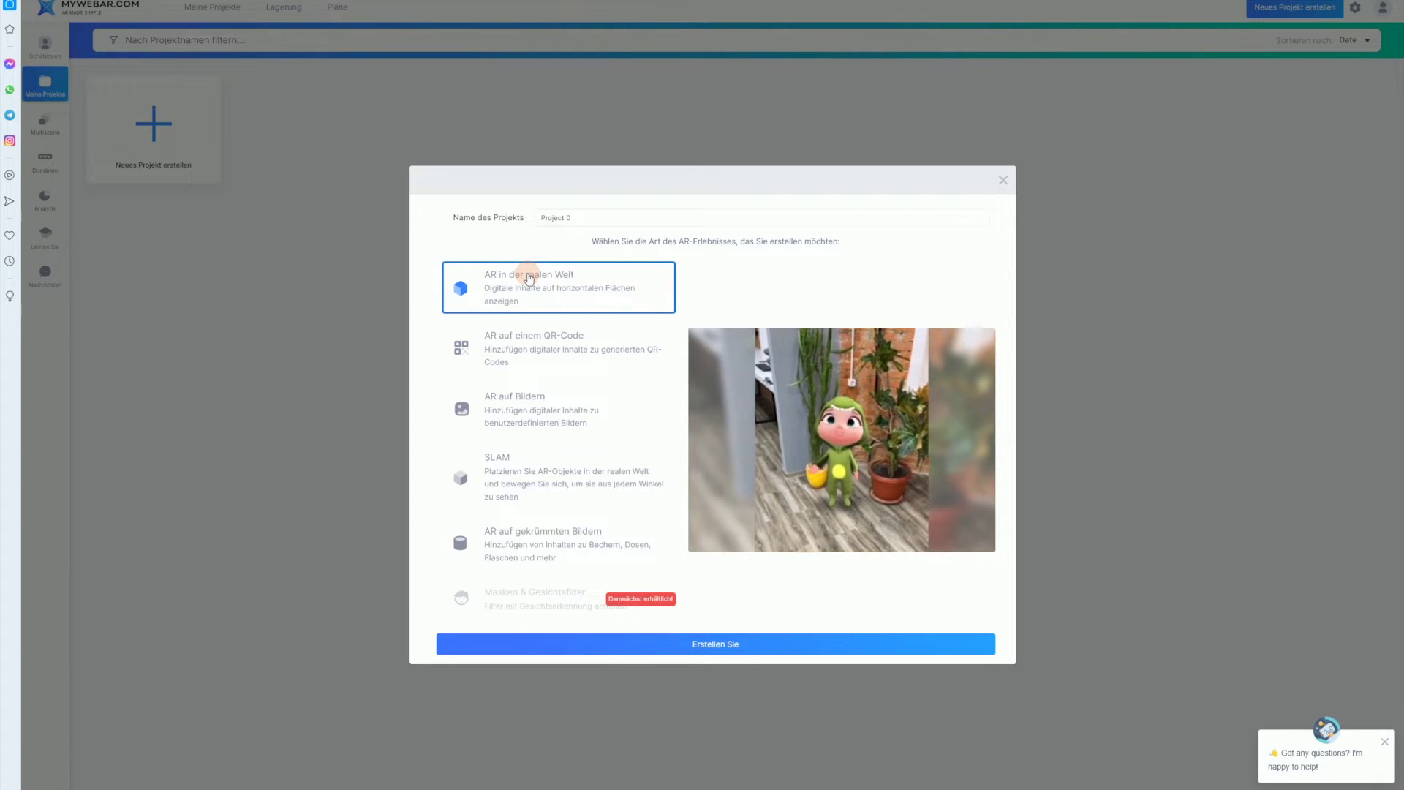
left_click(702, 653)
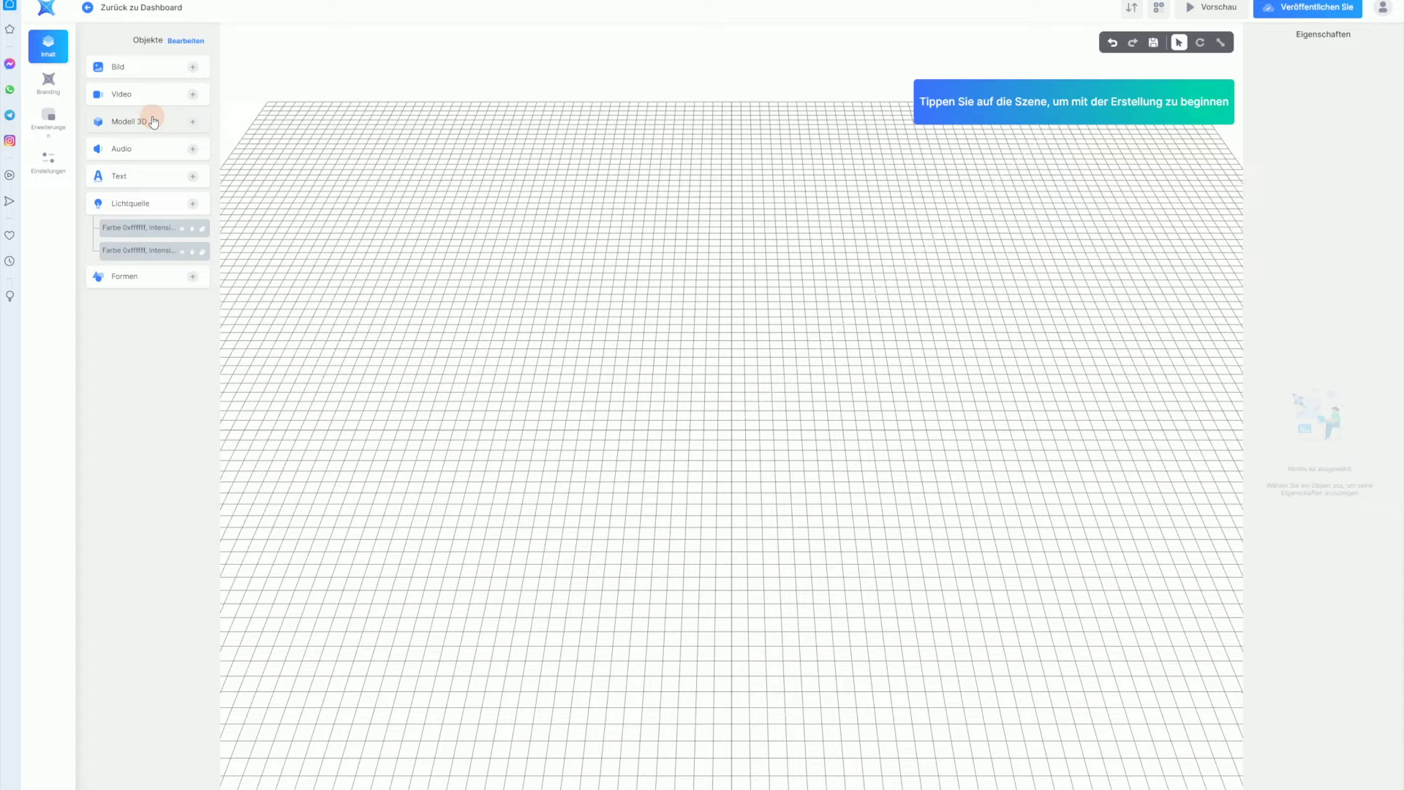
left_click(192, 122)
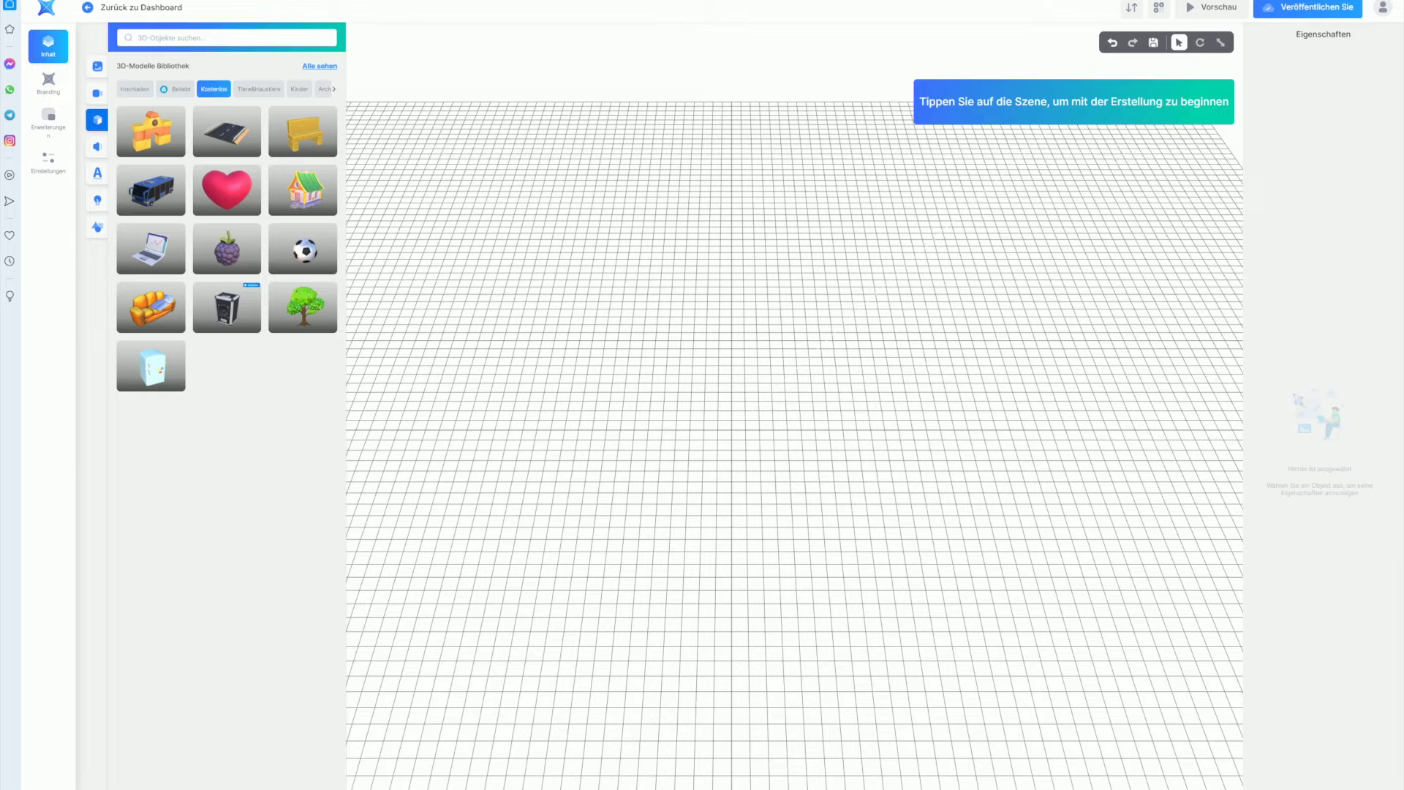
left_click(135, 88)
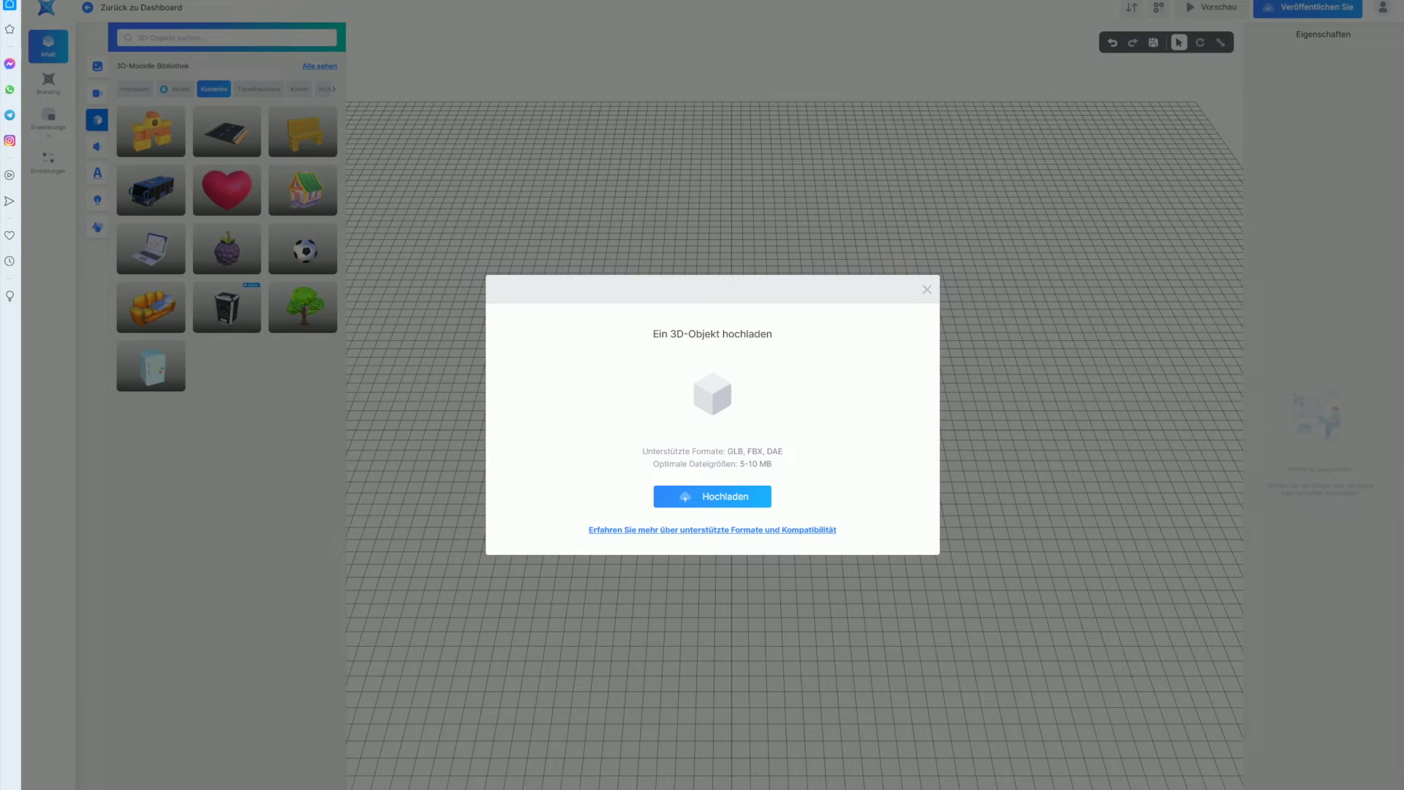
left_click(733, 499)
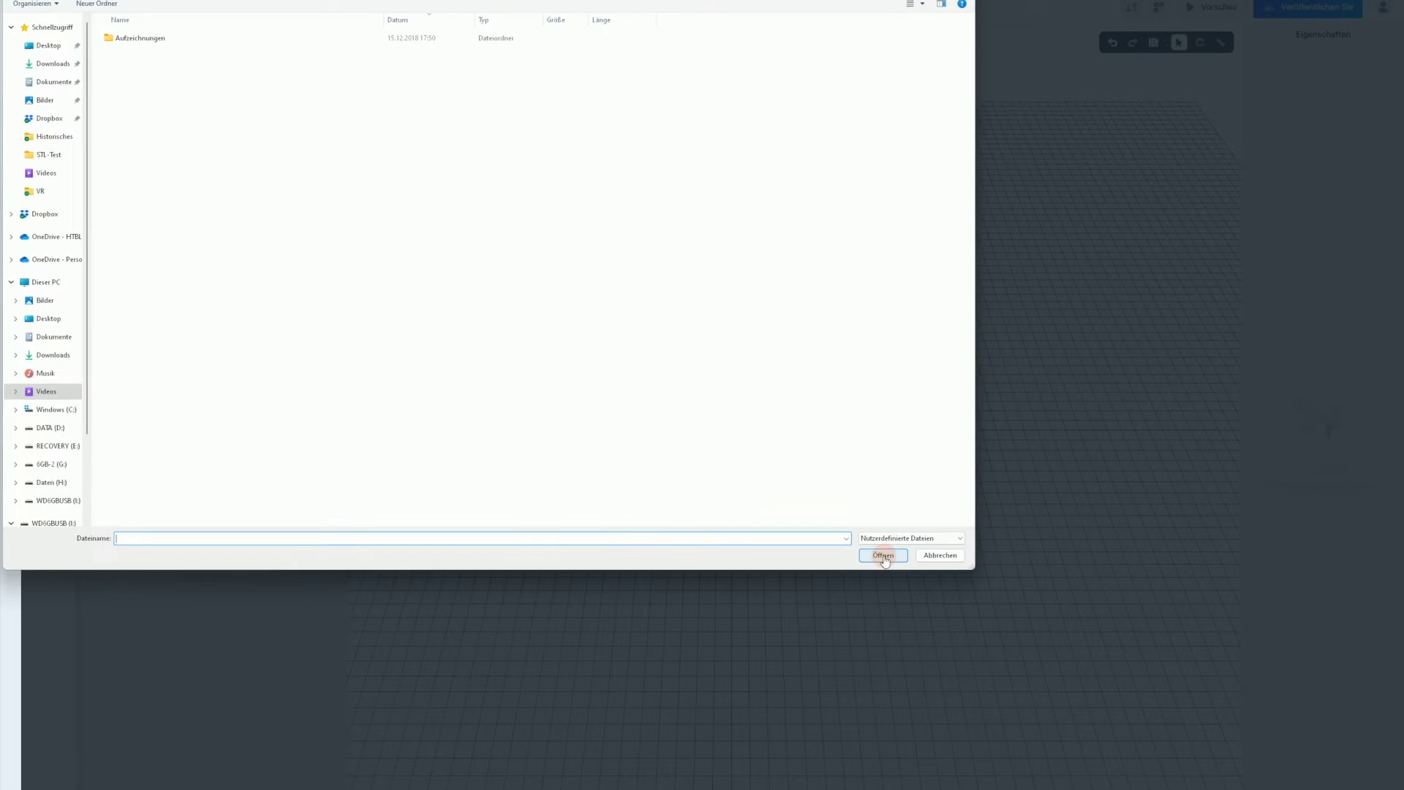
Browse the Dropbox folder, sorting its contents alphabetically by name.
left_click(52, 119)
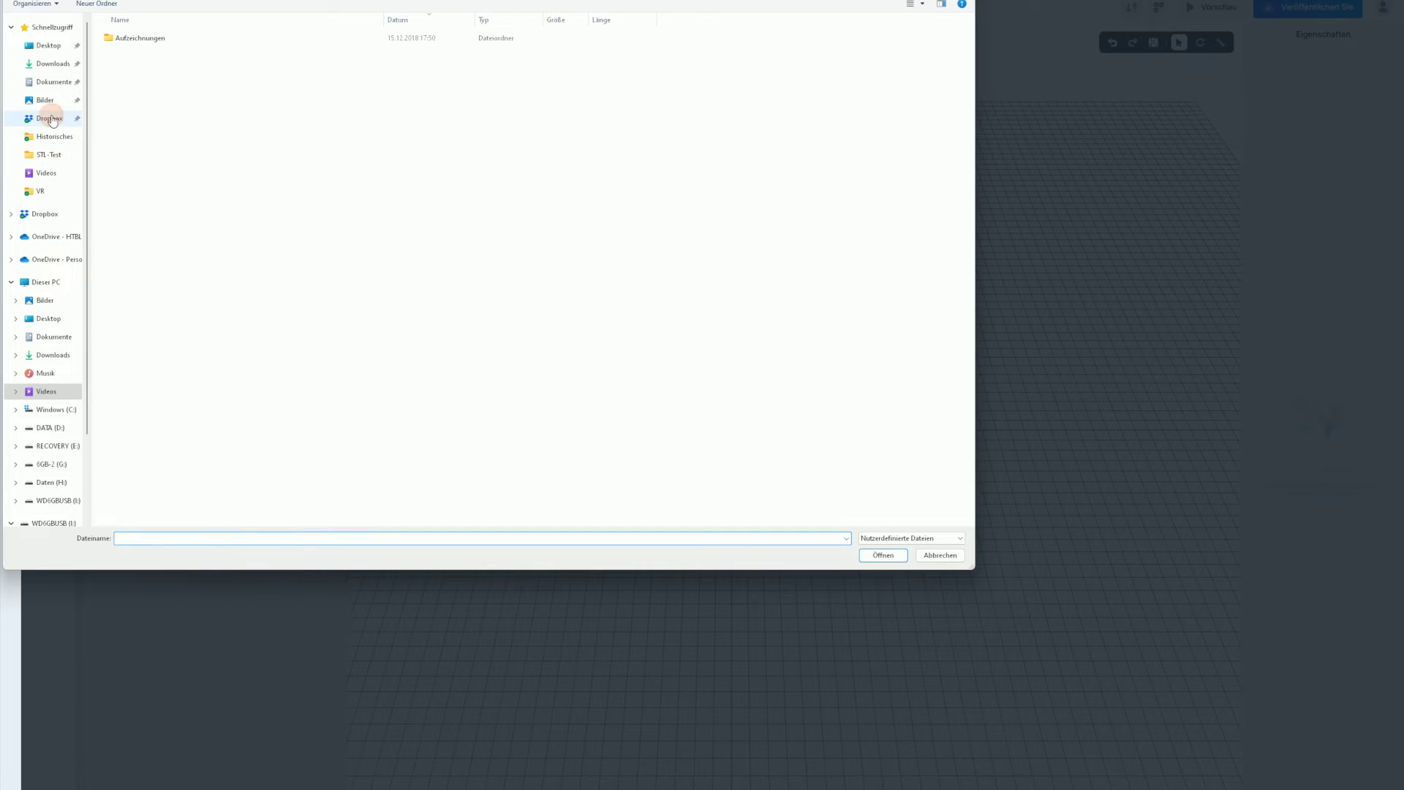
scroll(223, 278, "down", 5)
scroll(224, 278, "down", 5)
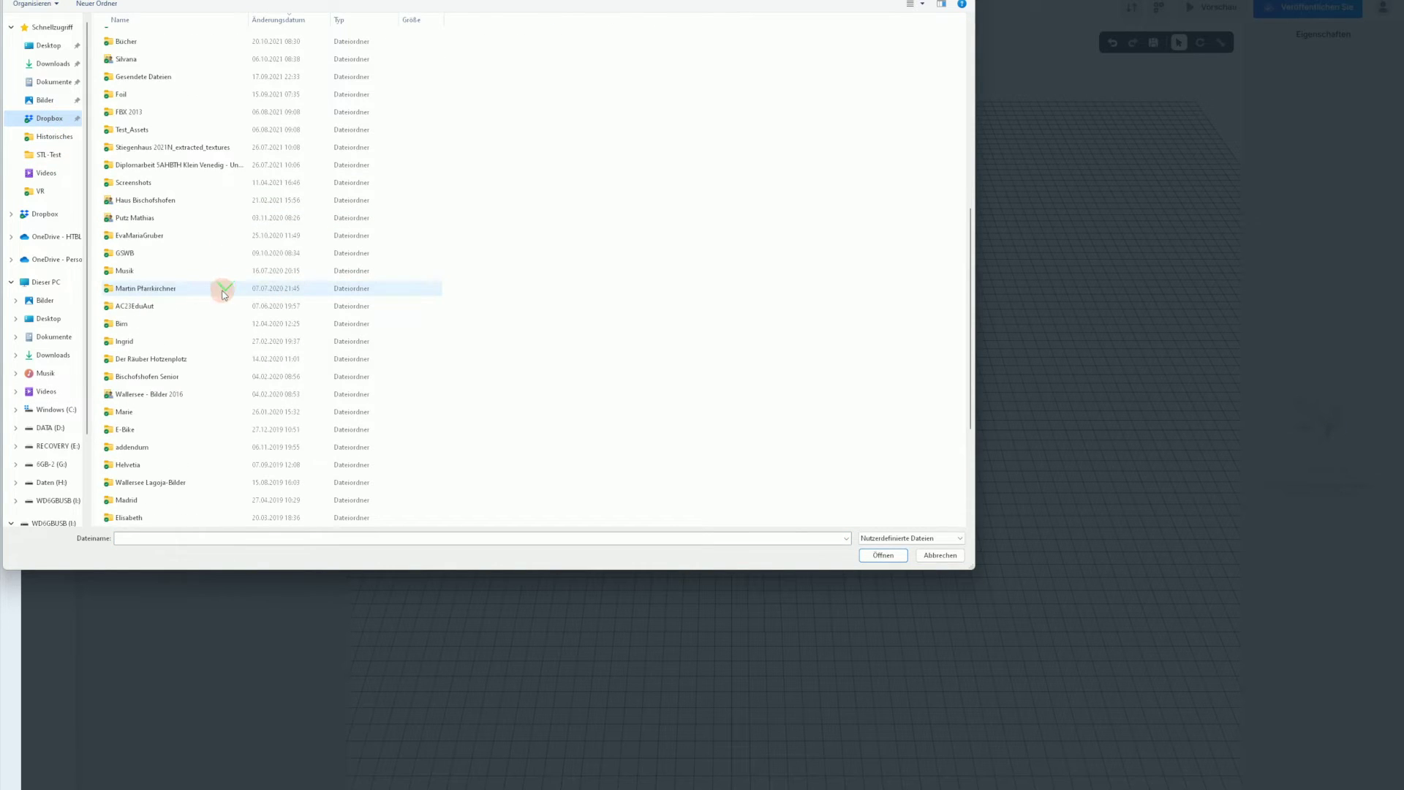
scroll(146, 344, "down", 1)
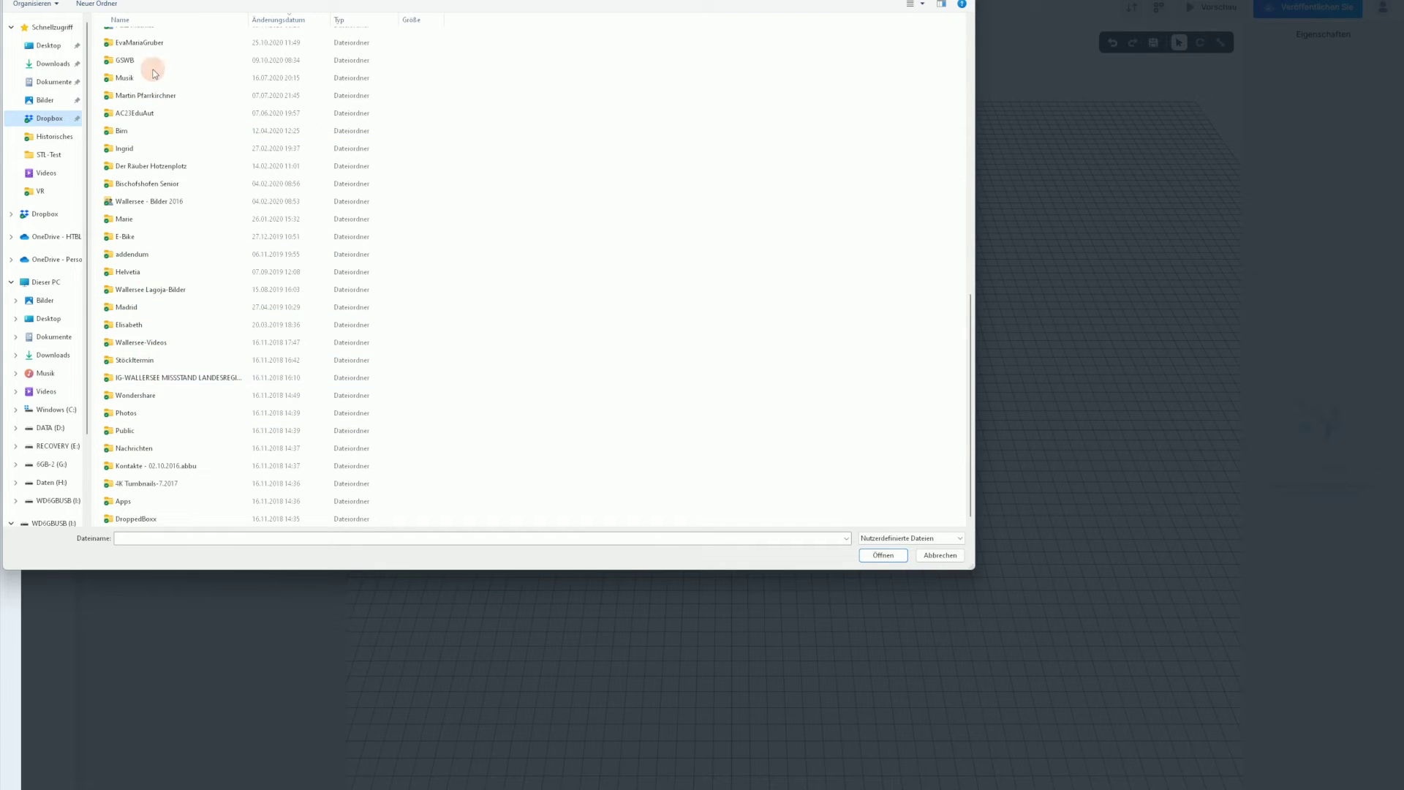
left_click(150, 19)
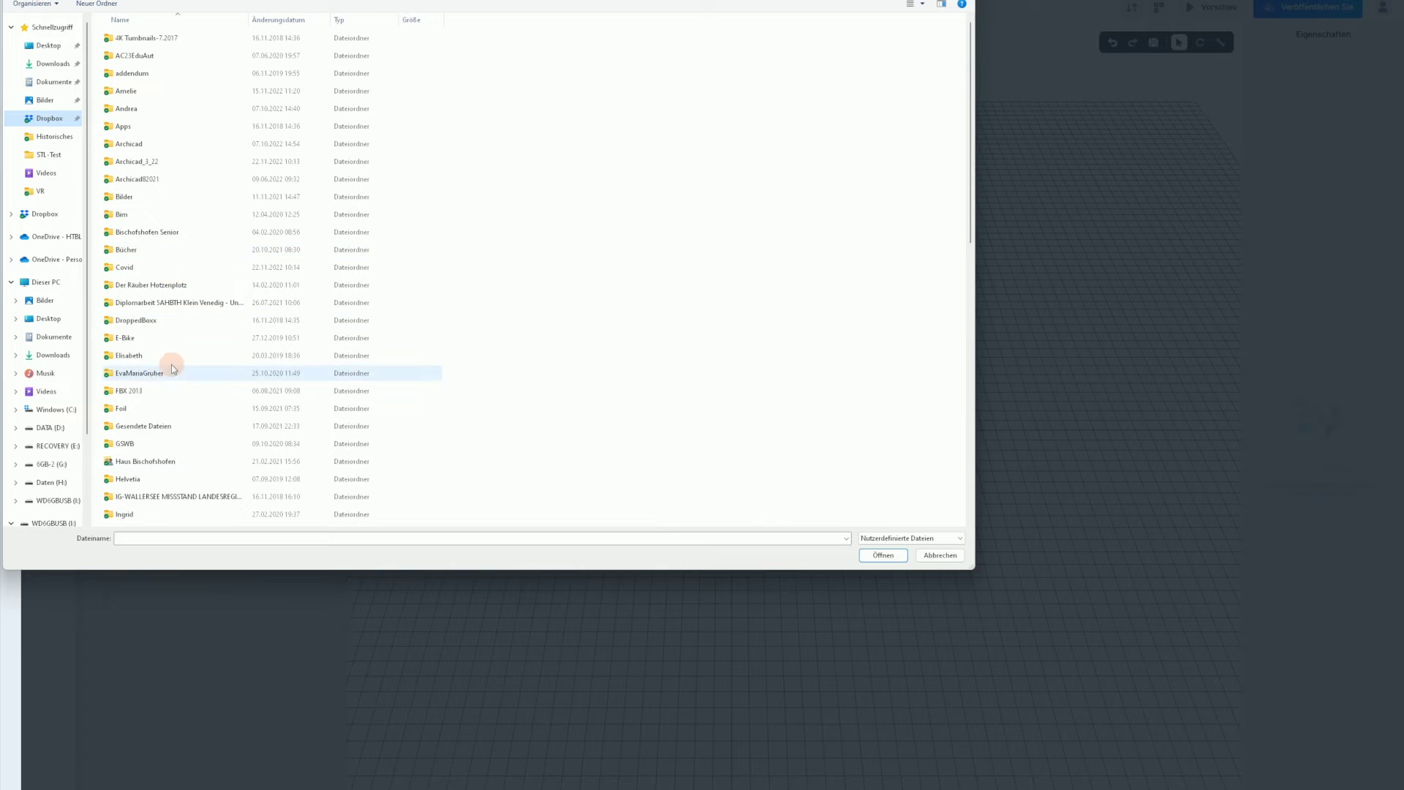
scroll(174, 388, "down", 2)
scroll(175, 399, "down", 2)
scroll(172, 402, "down", 3)
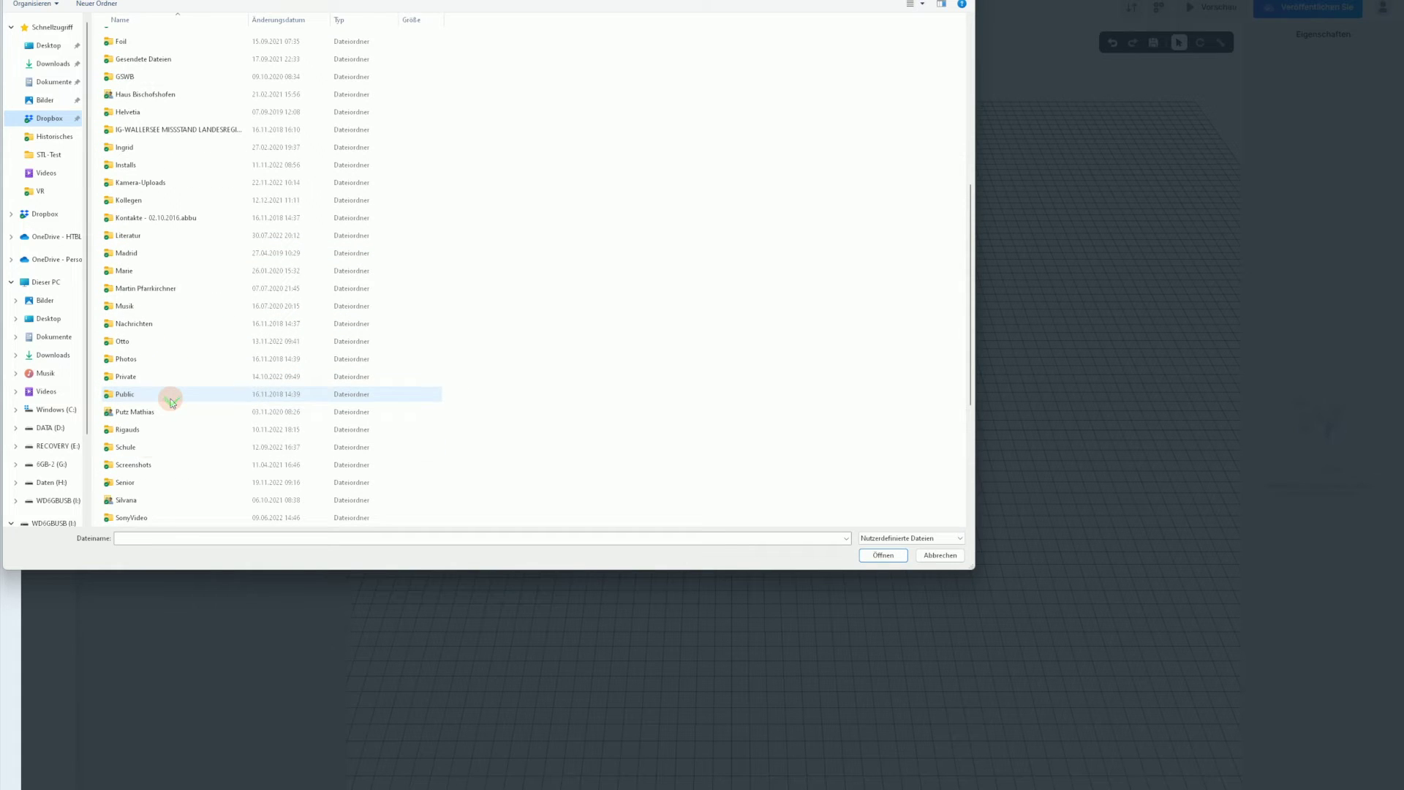
Open Schule > Lehrstoff > CAD in der HTL > VR and upload Durchbruchtest.glb.
double_click(126, 446)
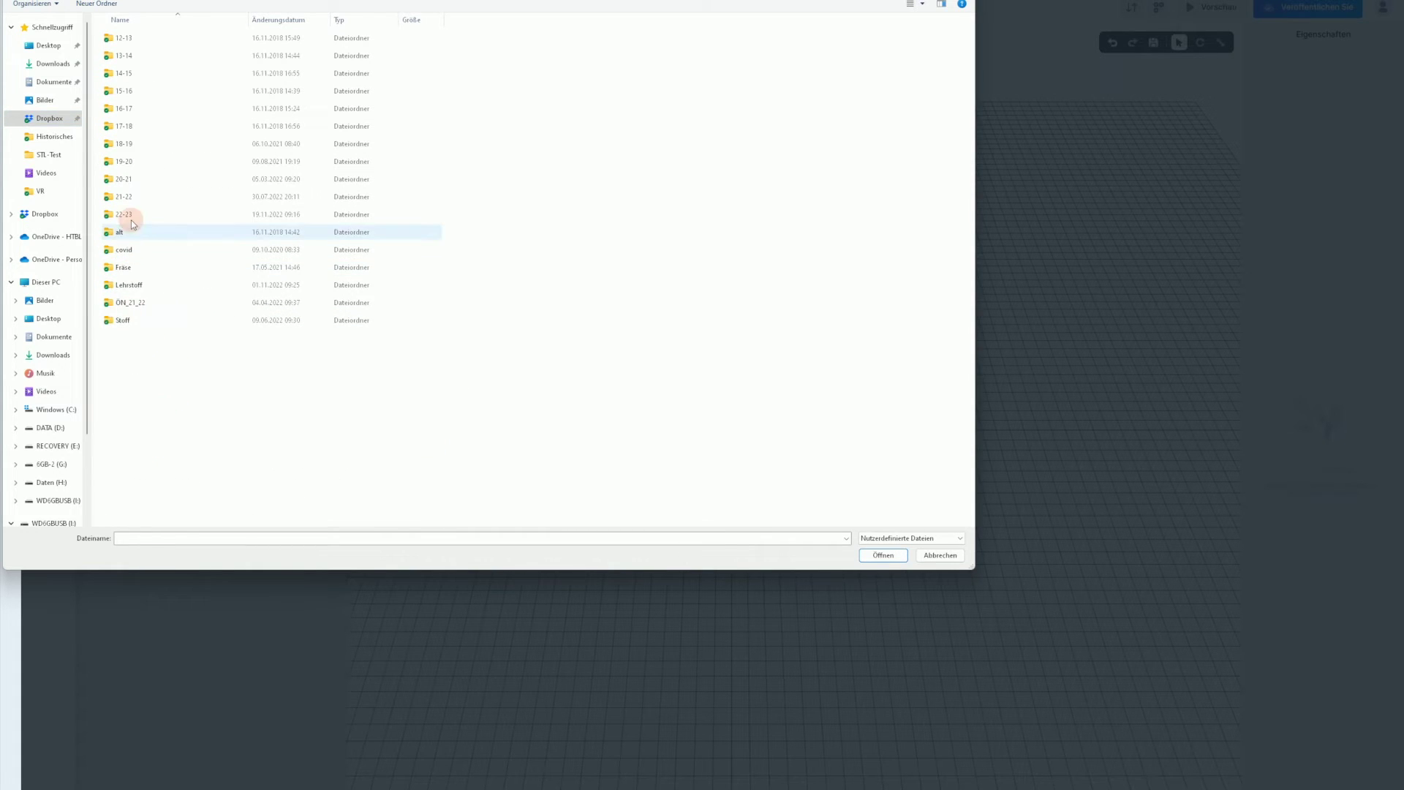
double_click(125, 283)
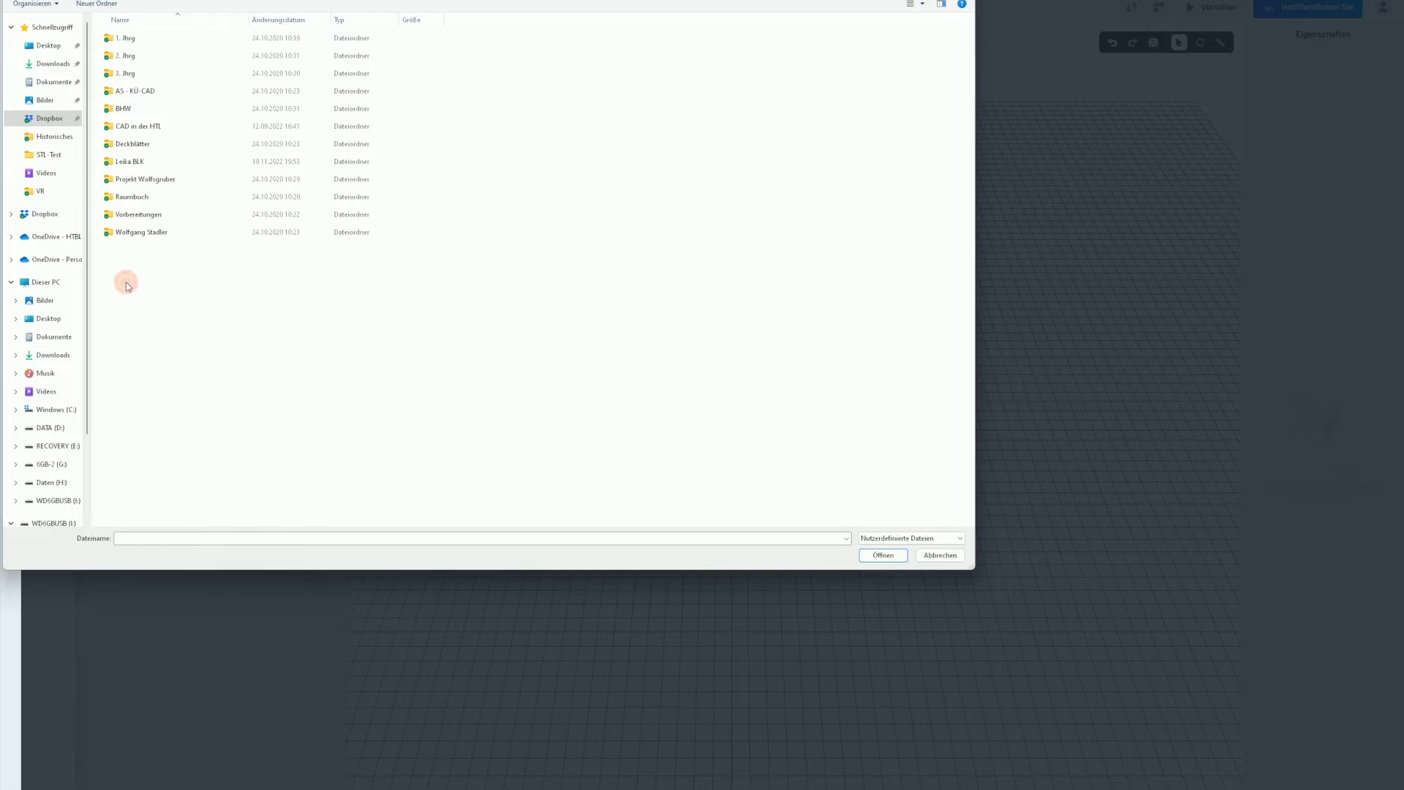
double_click(122, 125)
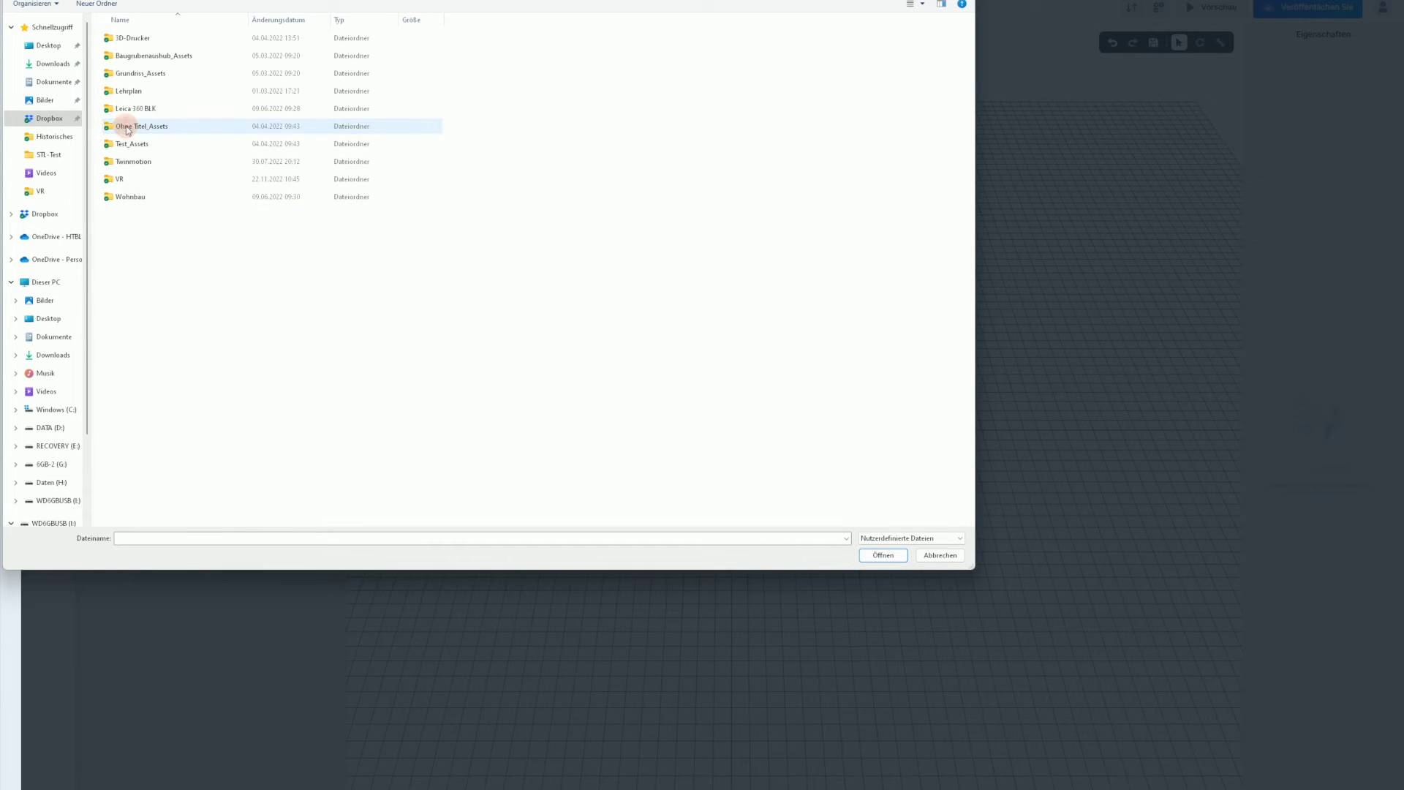
double_click(119, 179)
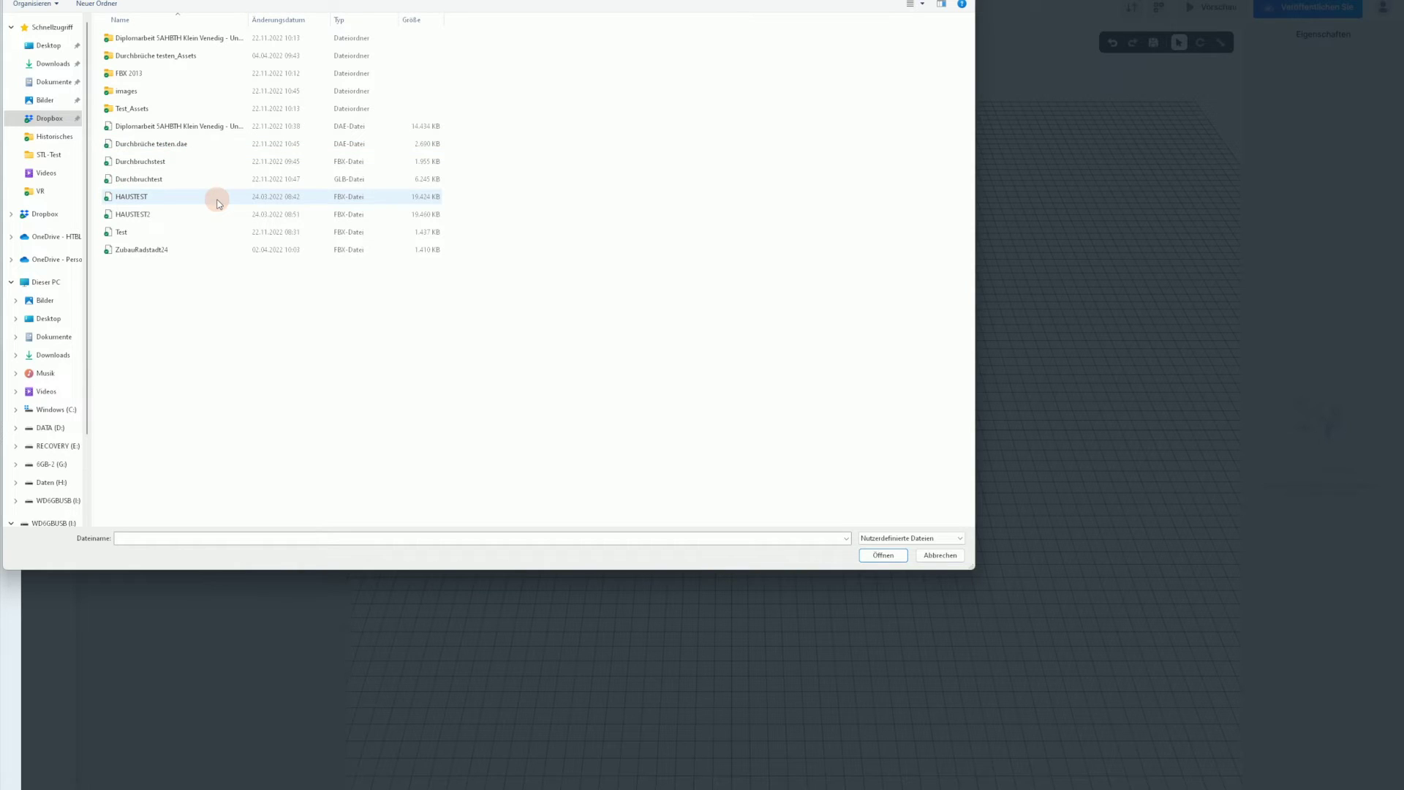
left_click(141, 179)
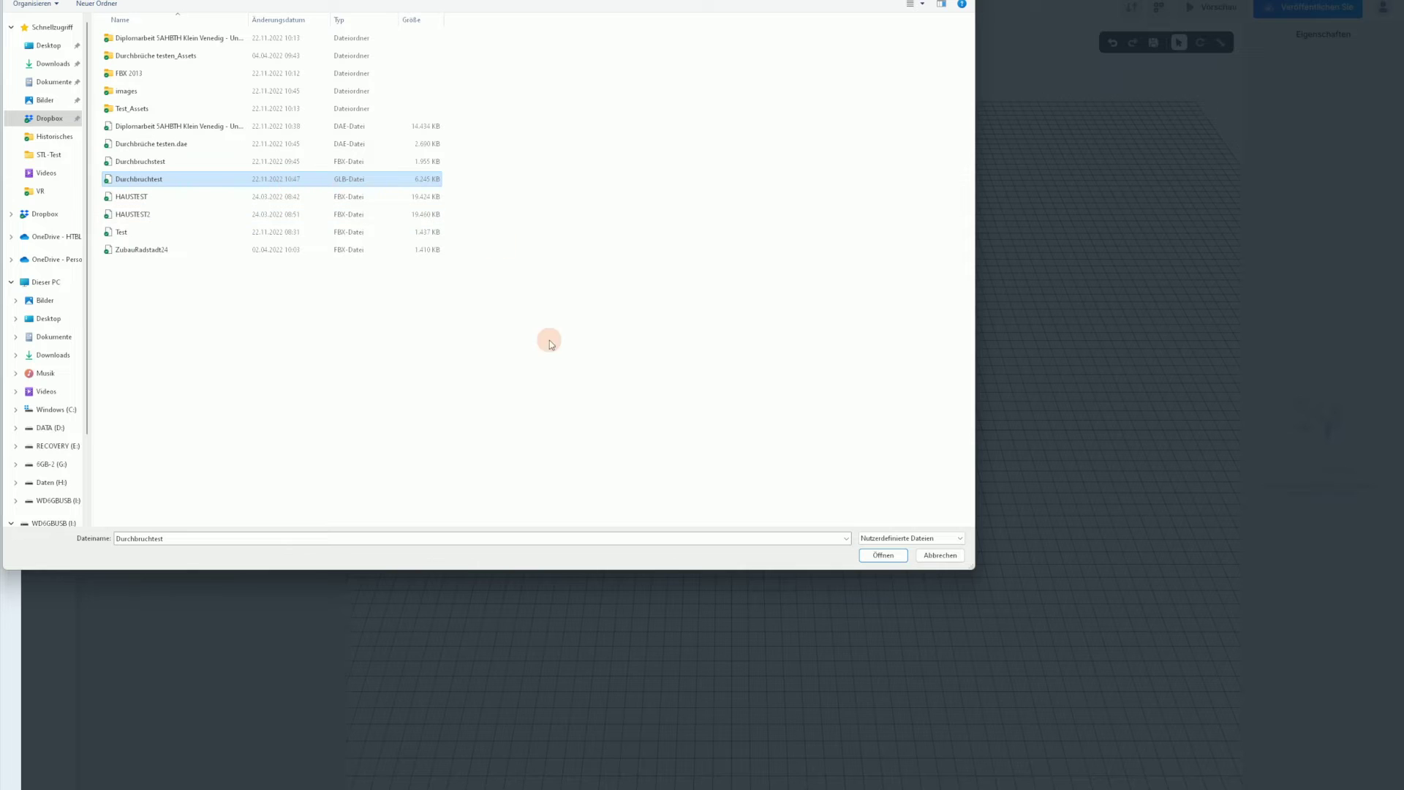
left_click(884, 555)
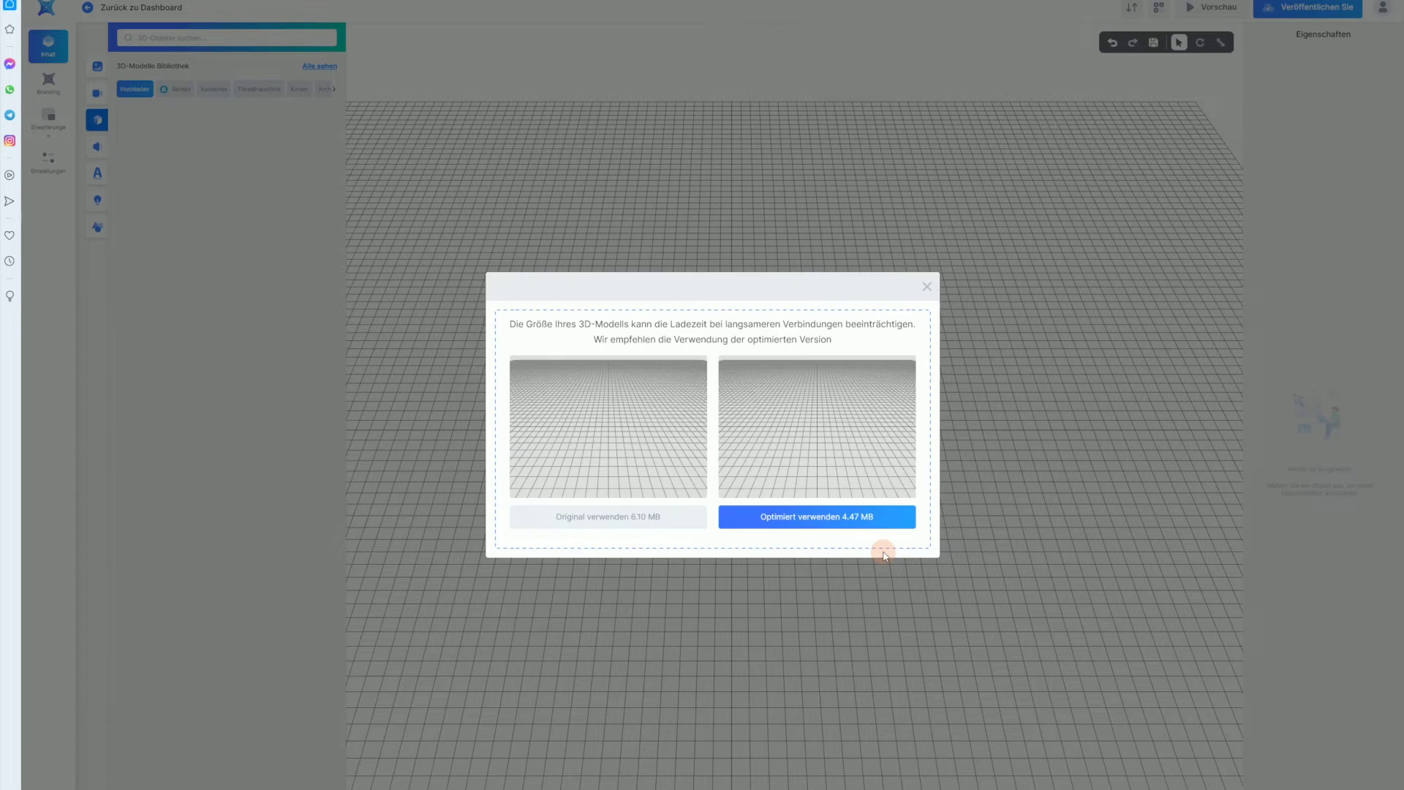
Add the optimised 4.47 MB Durchbruchtest.glb model to the scene and skip the Eigenschaften tour.
left_click(824, 514)
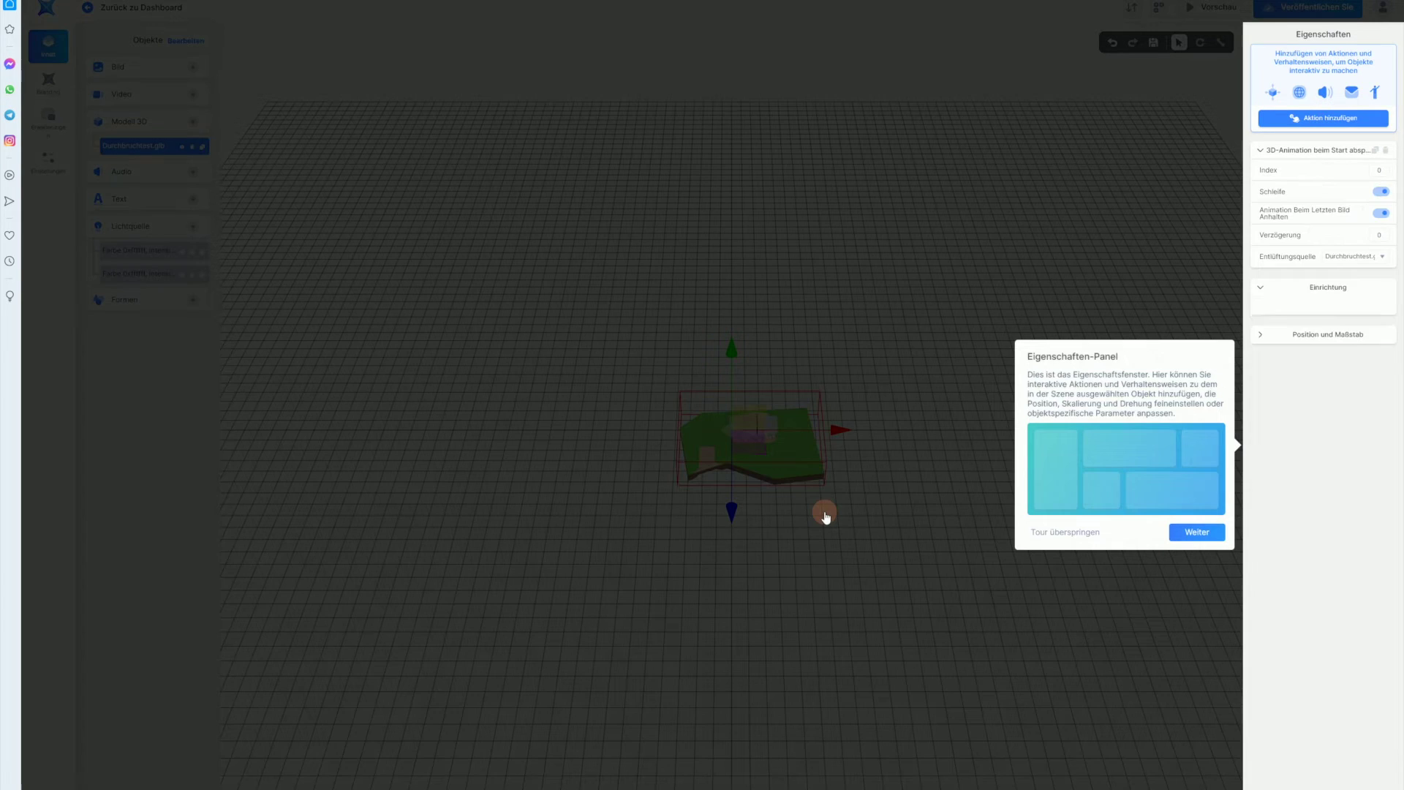
left_click(1185, 534)
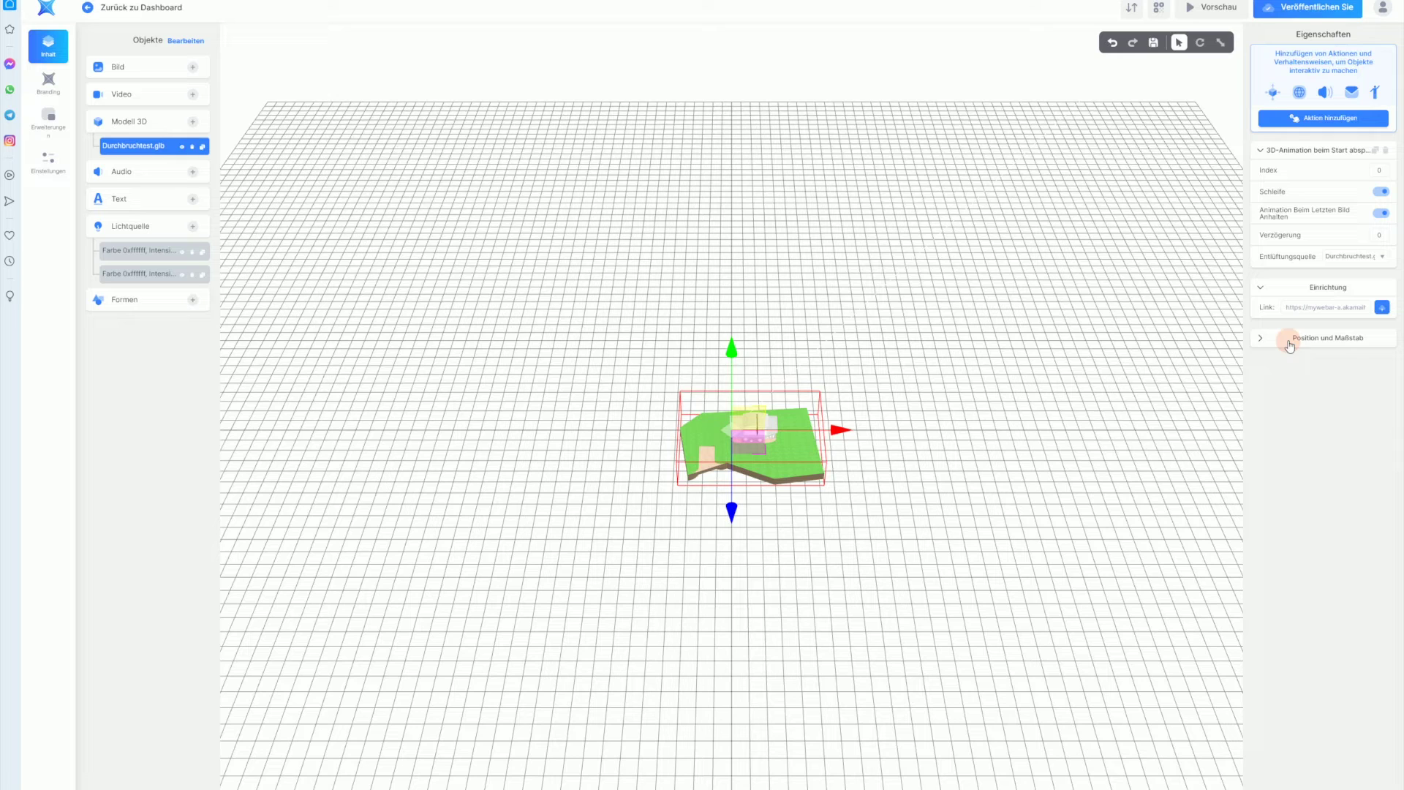
left_click(1261, 338)
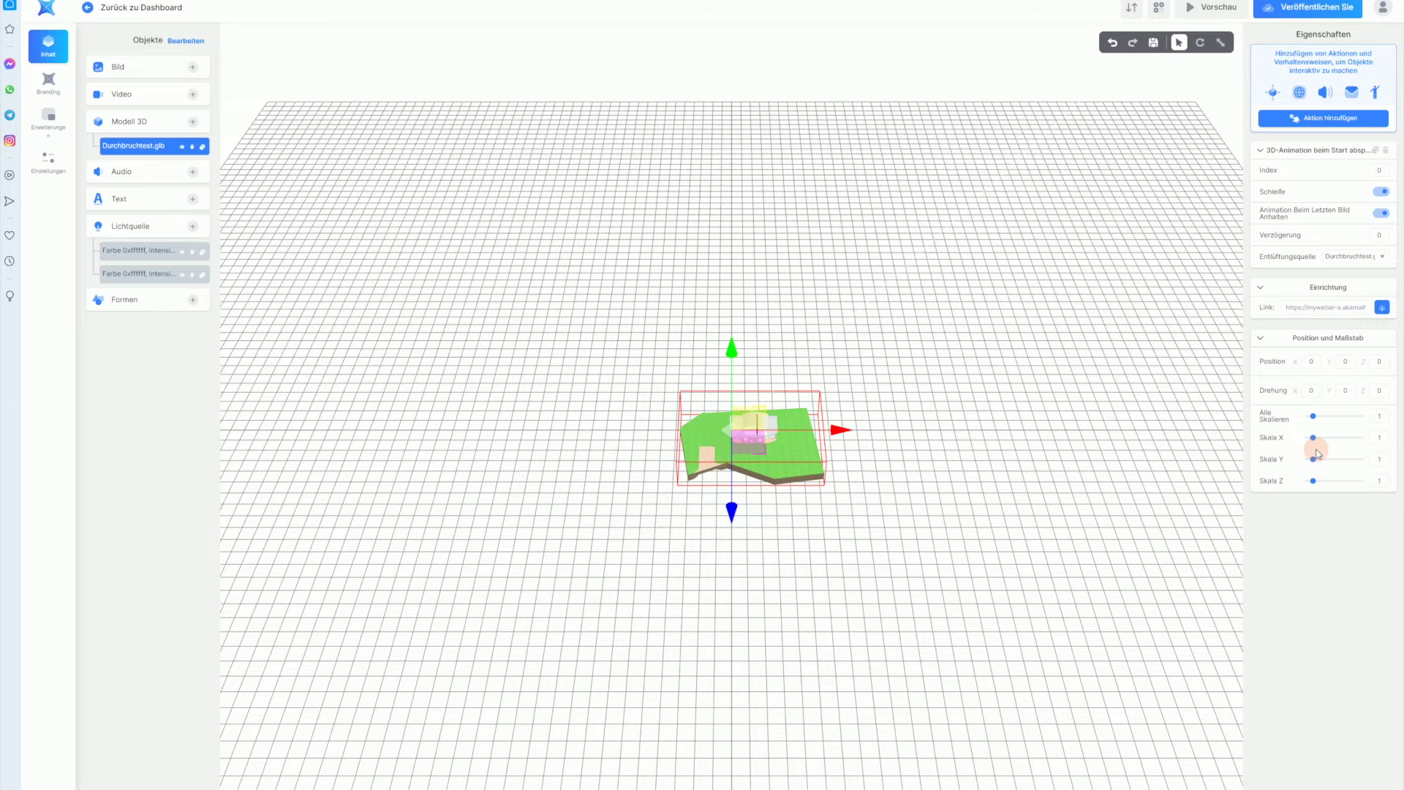
Scale the house model uniformly to 6 and move it left to X -0.96.
left_click_drag(1315, 416, 1334, 416)
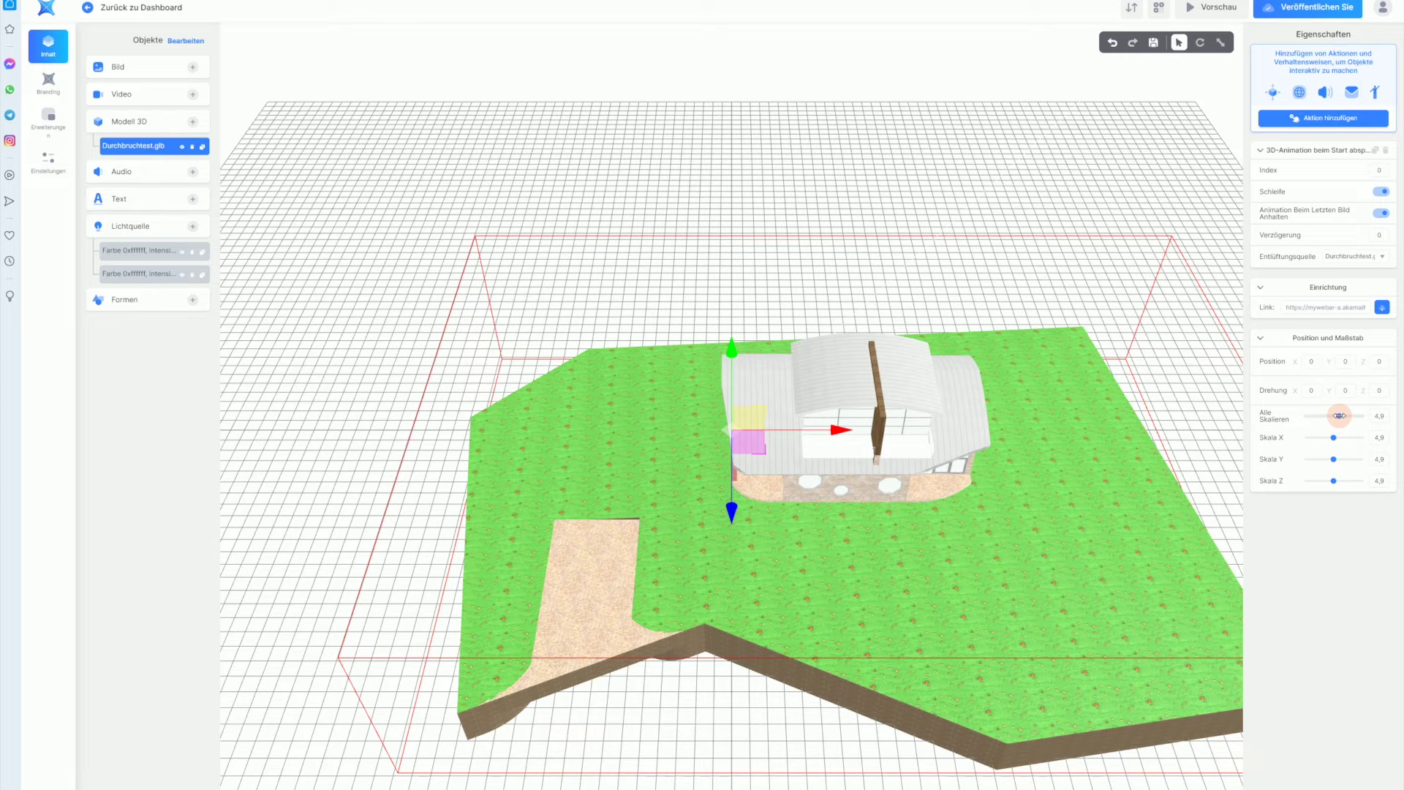
left_click_drag(1340, 416, 1340, 415)
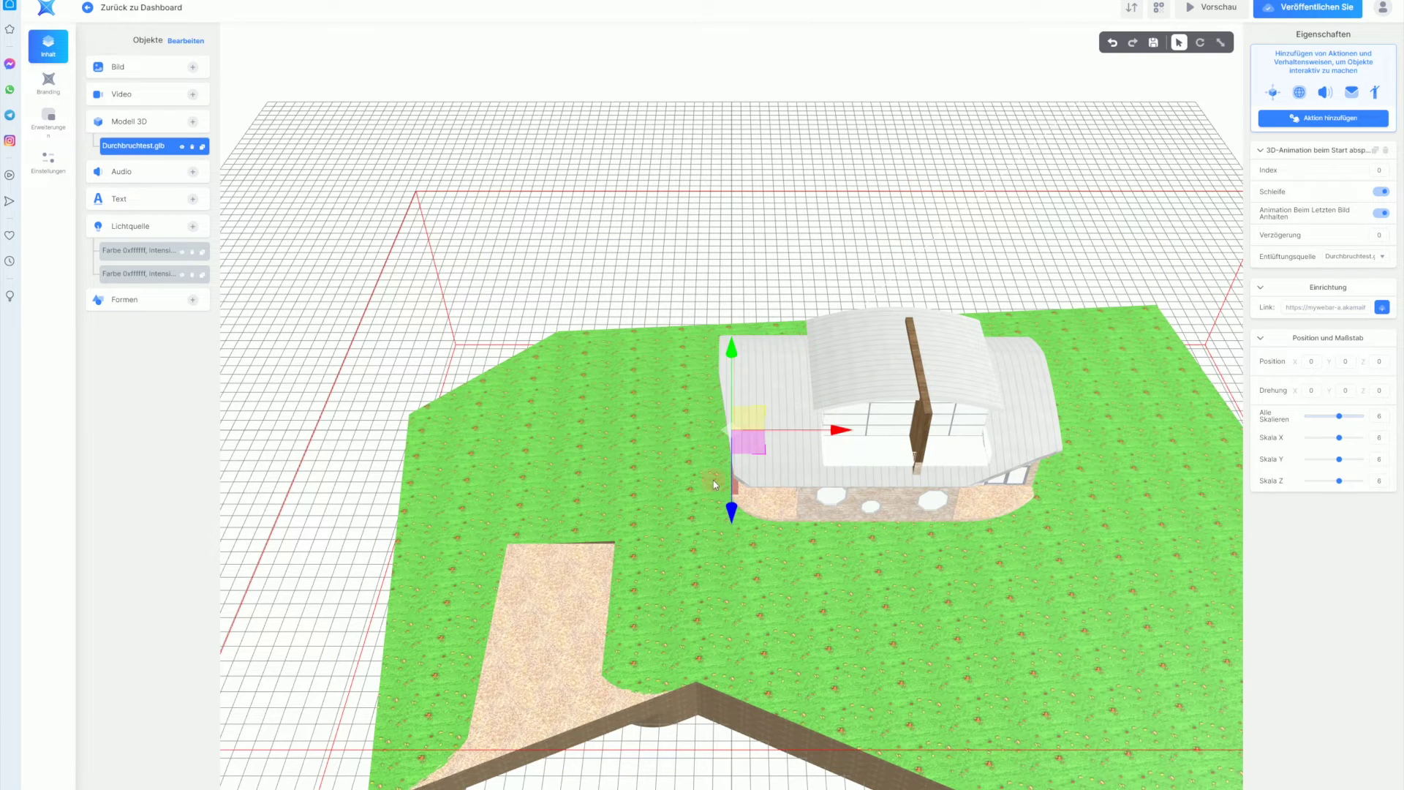
left_click_drag(809, 430, 695, 415)
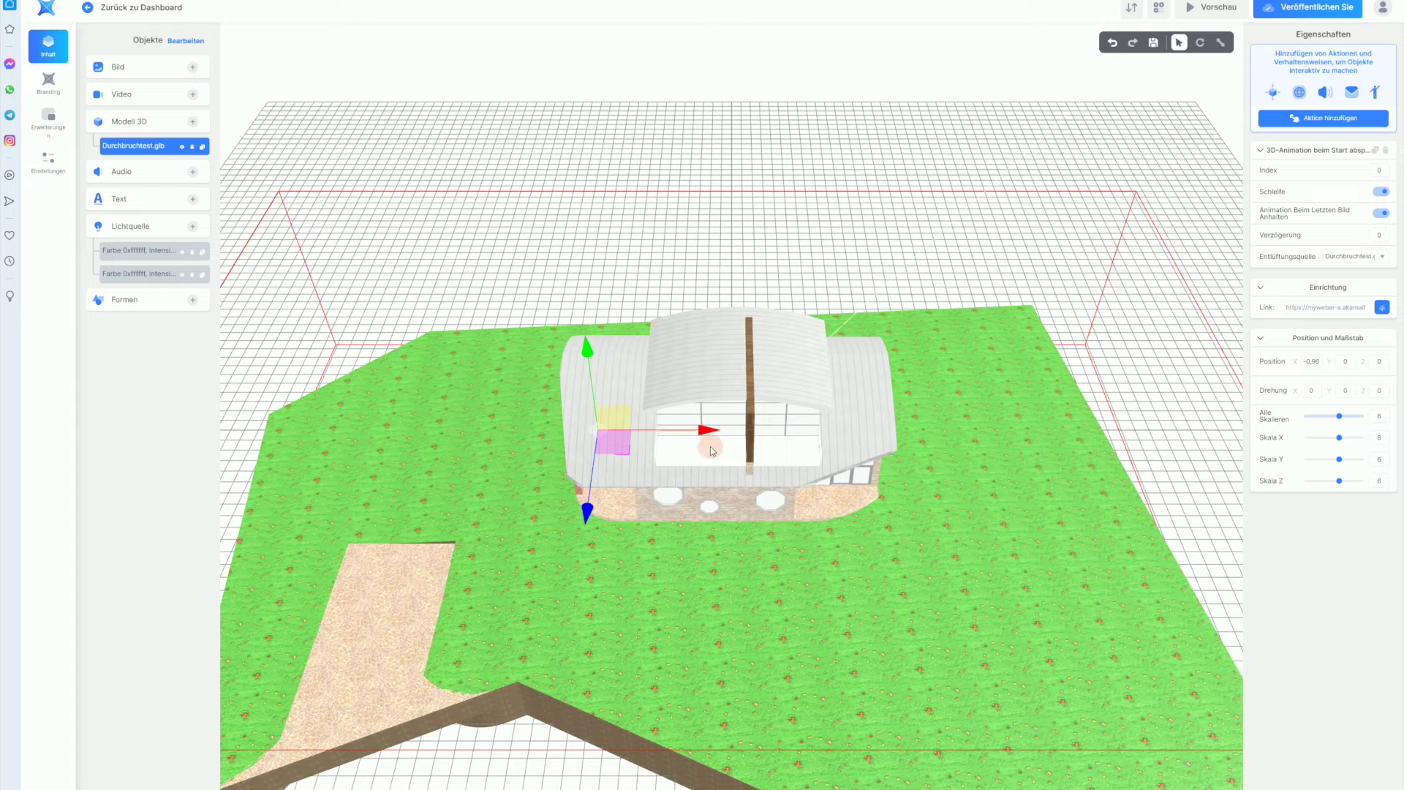
left_click(689, 472)
left_click(1217, 9)
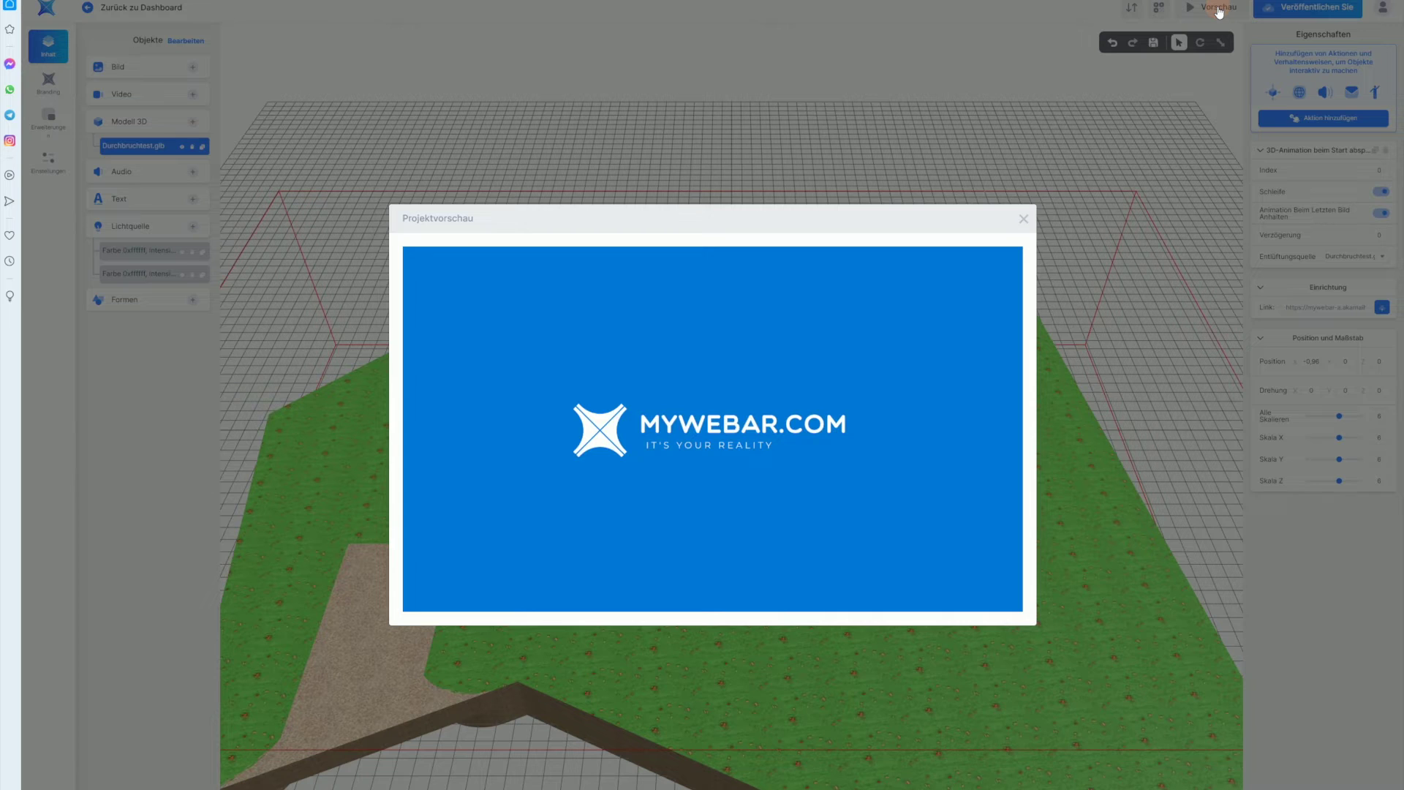
left_click(811, 346)
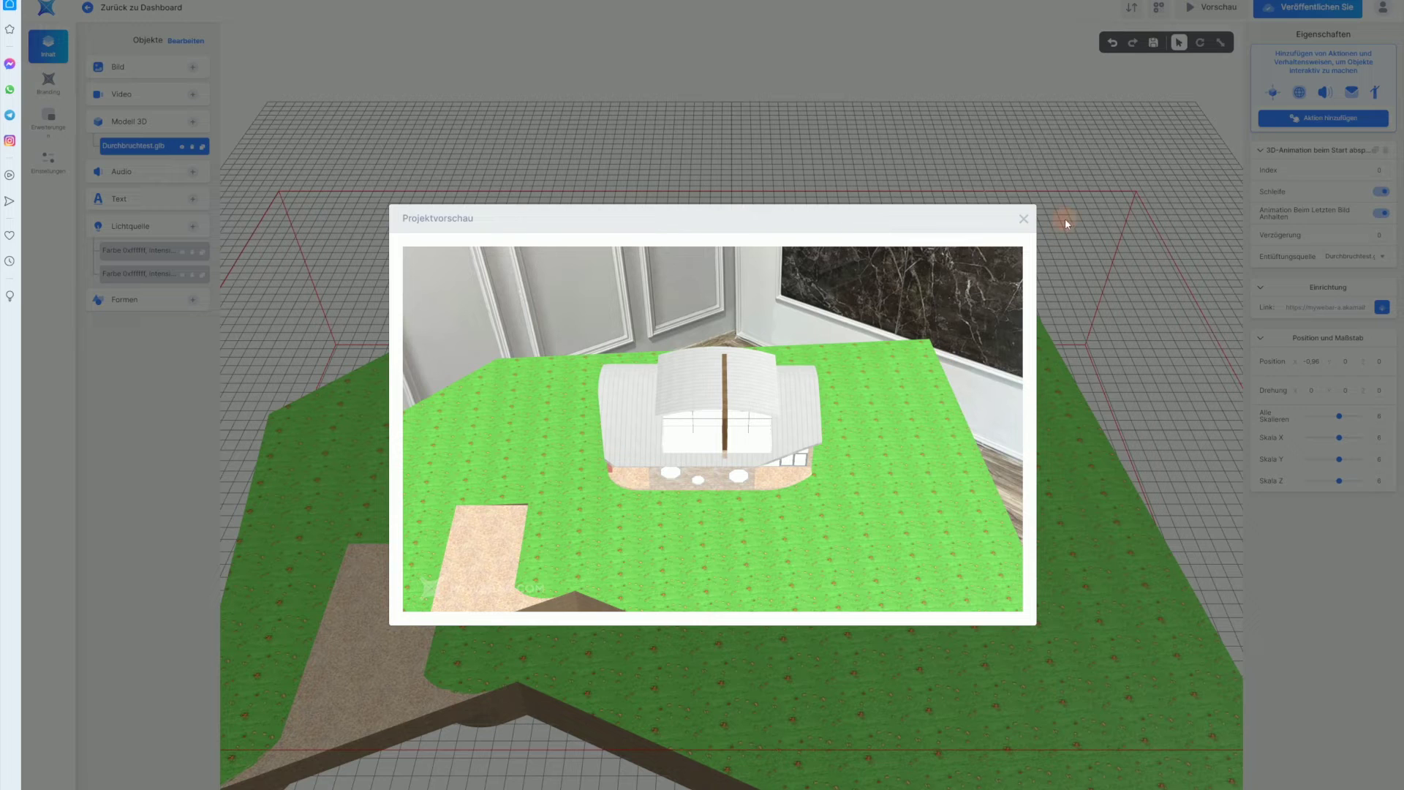
left_click(1023, 220)
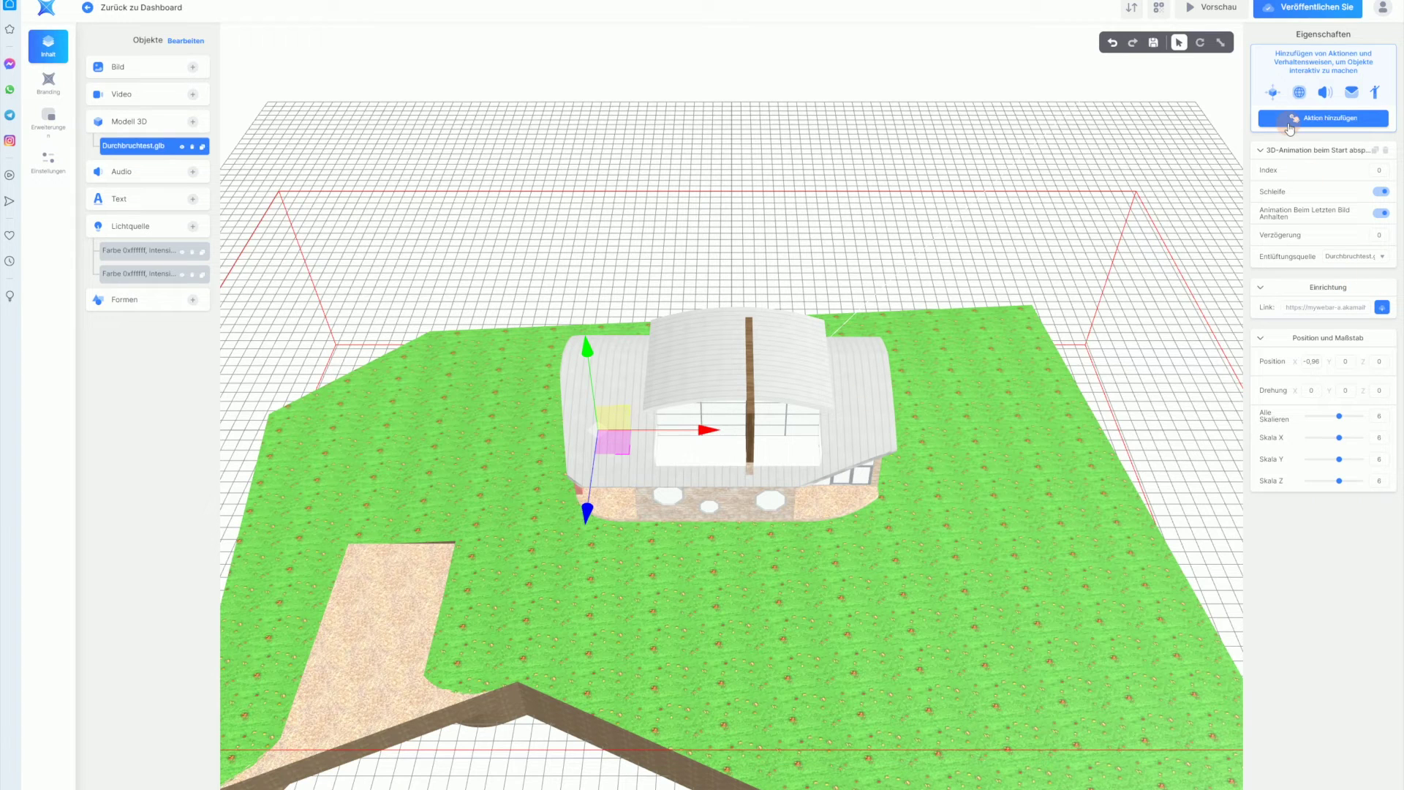
left_click(1308, 12)
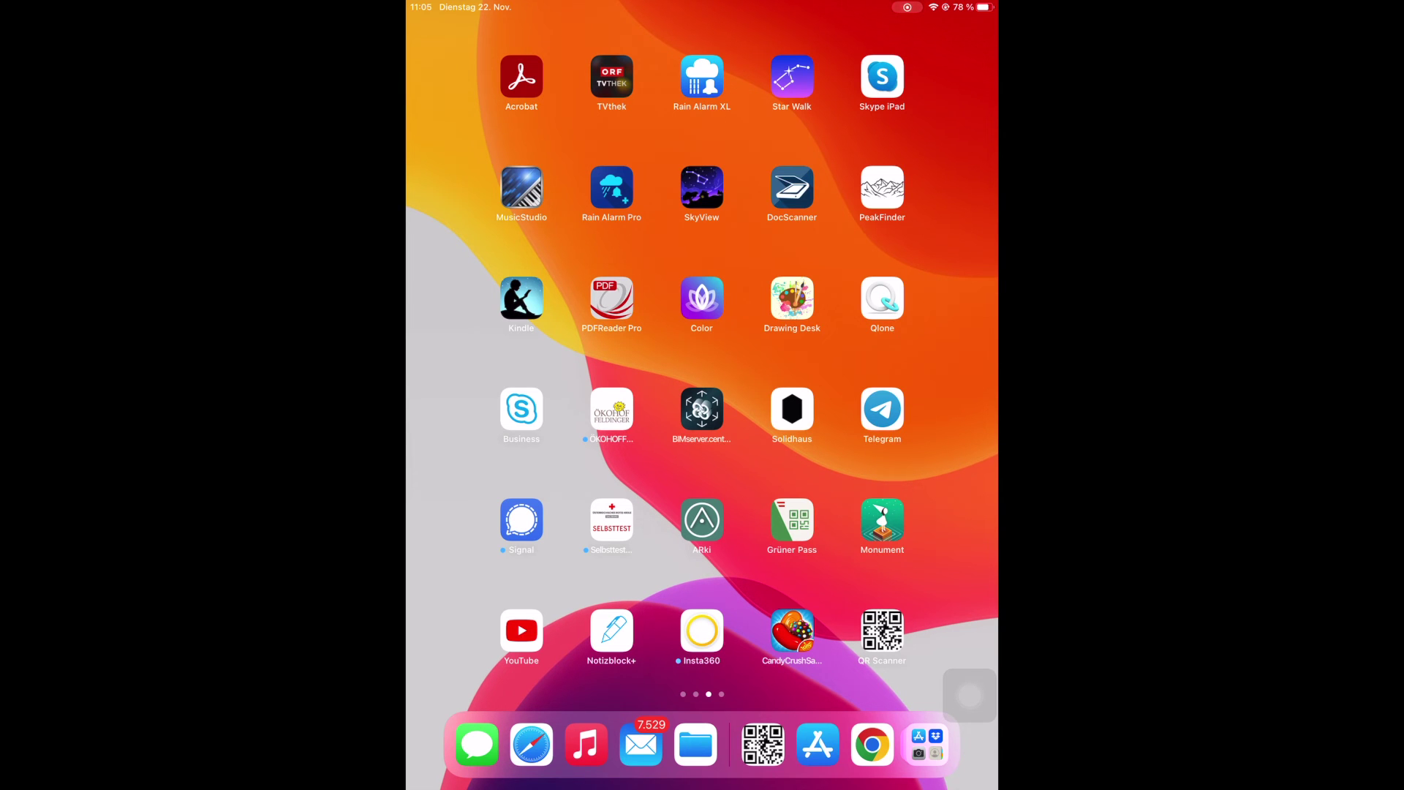
Open the scanned mywebar.com project link on the iPad and allow camera access.
left_click(818, 745)
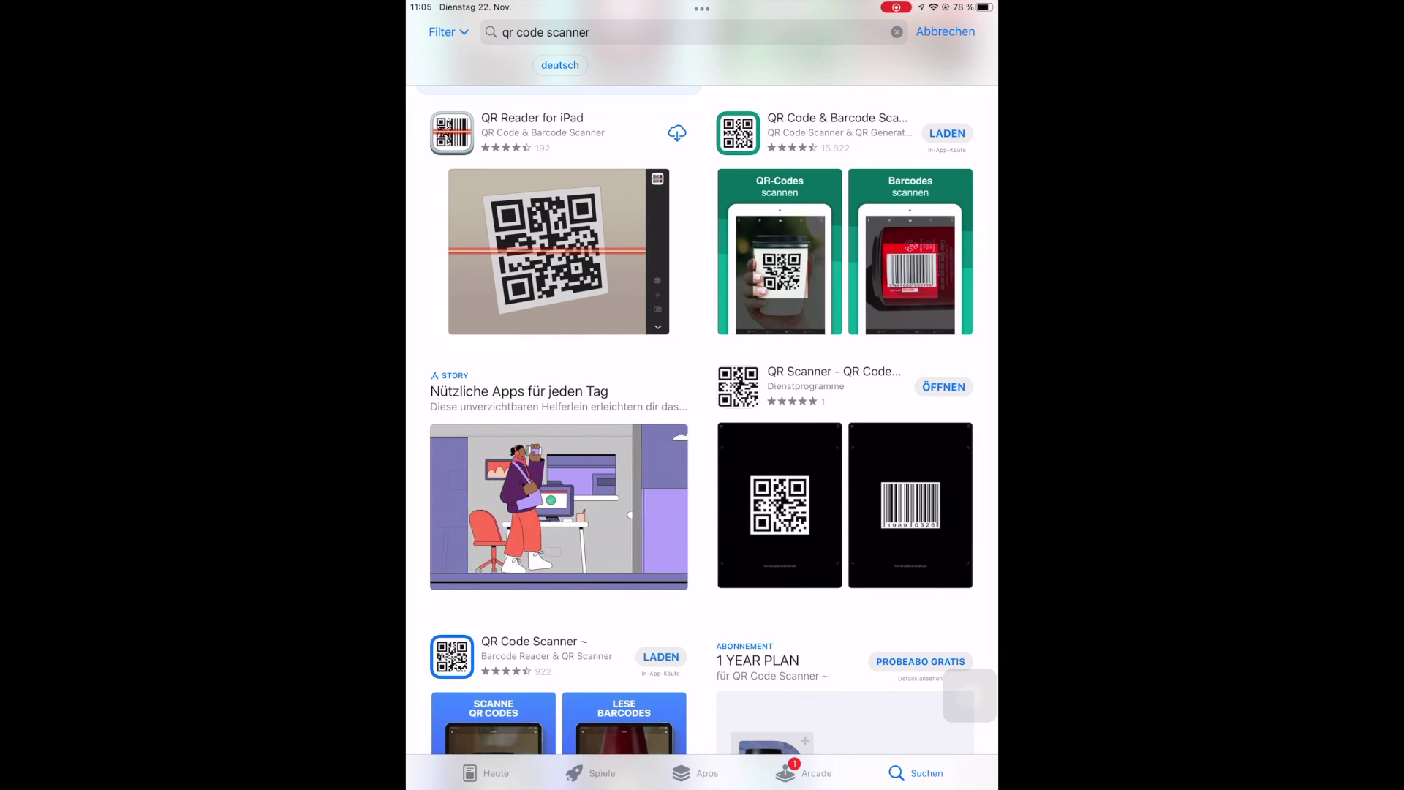
key("super+h")
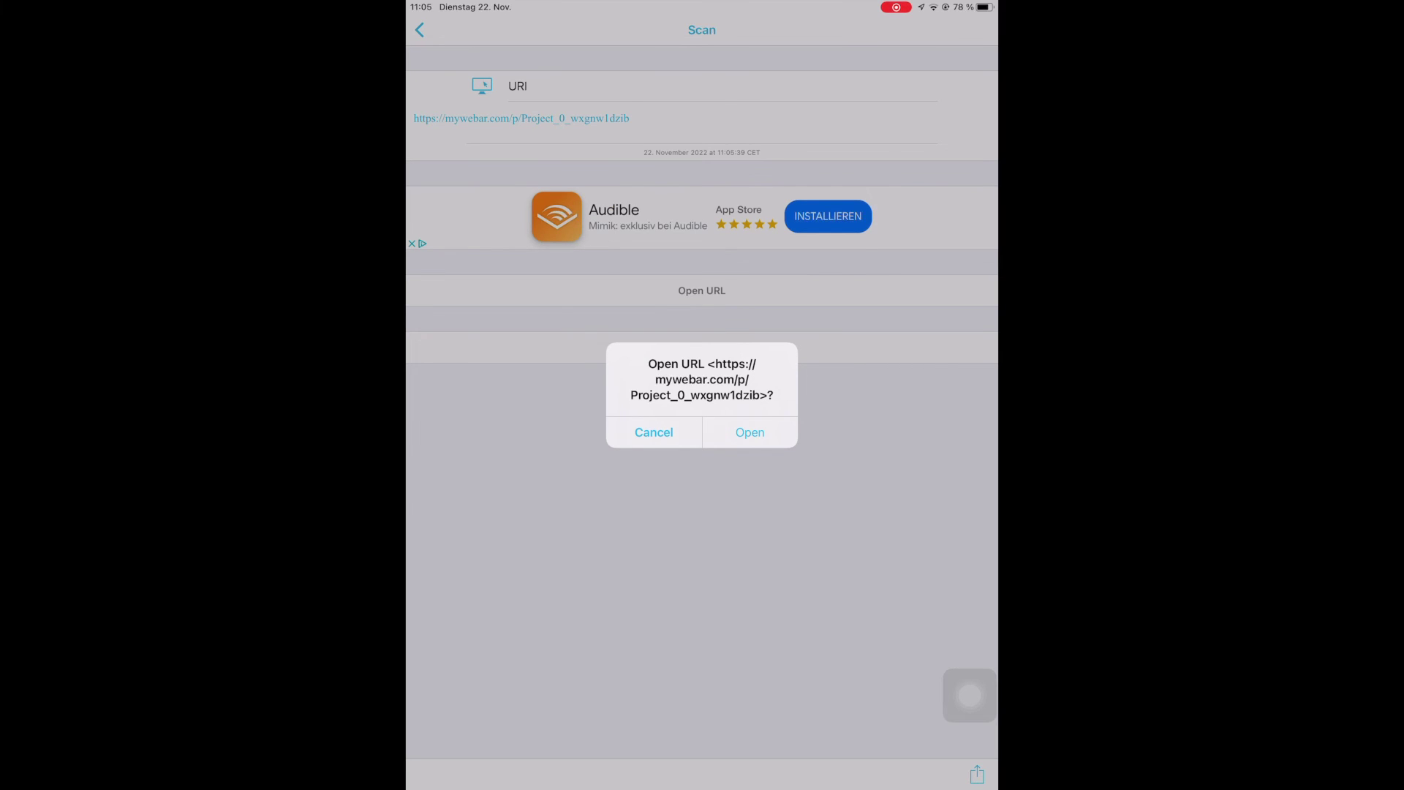
left_click(749, 432)
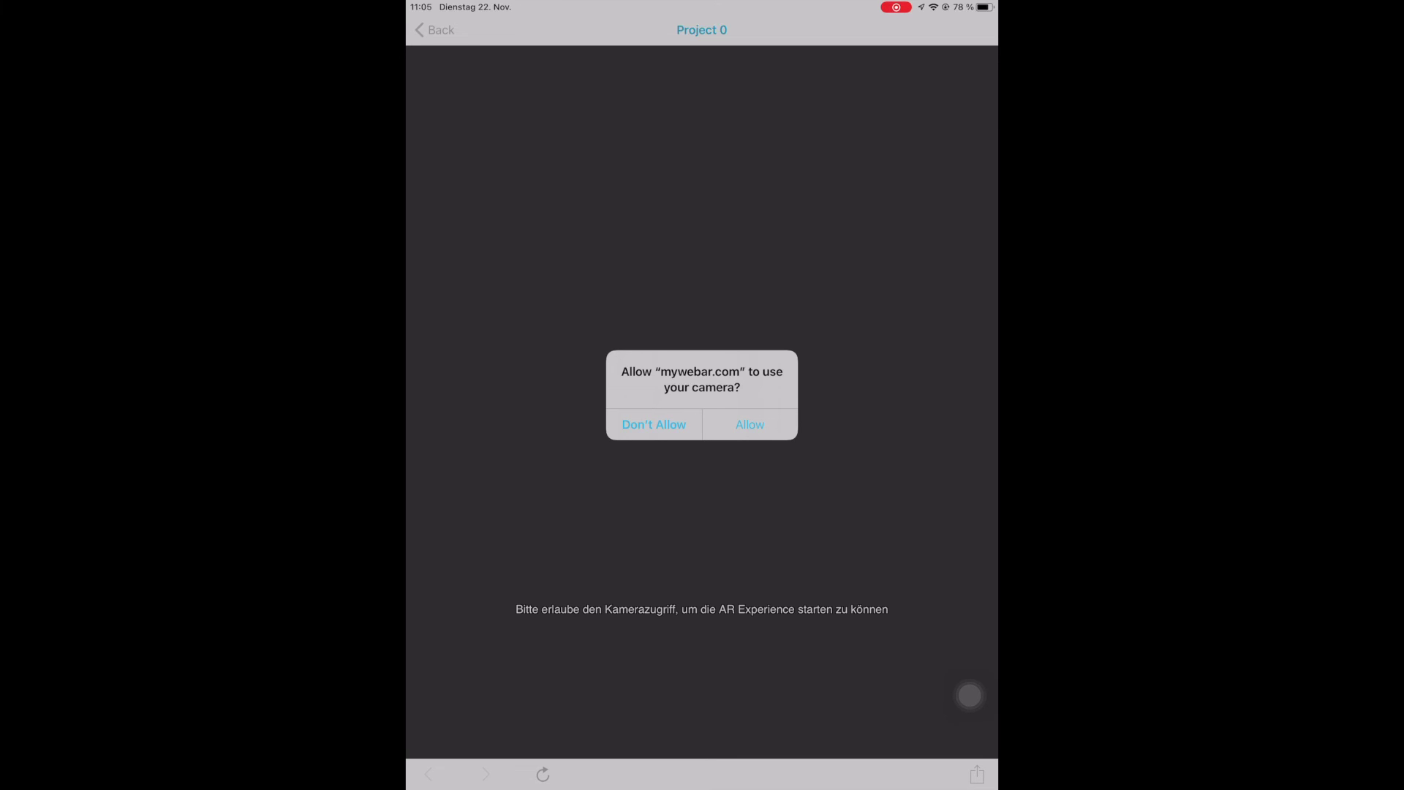
left_click(750, 424)
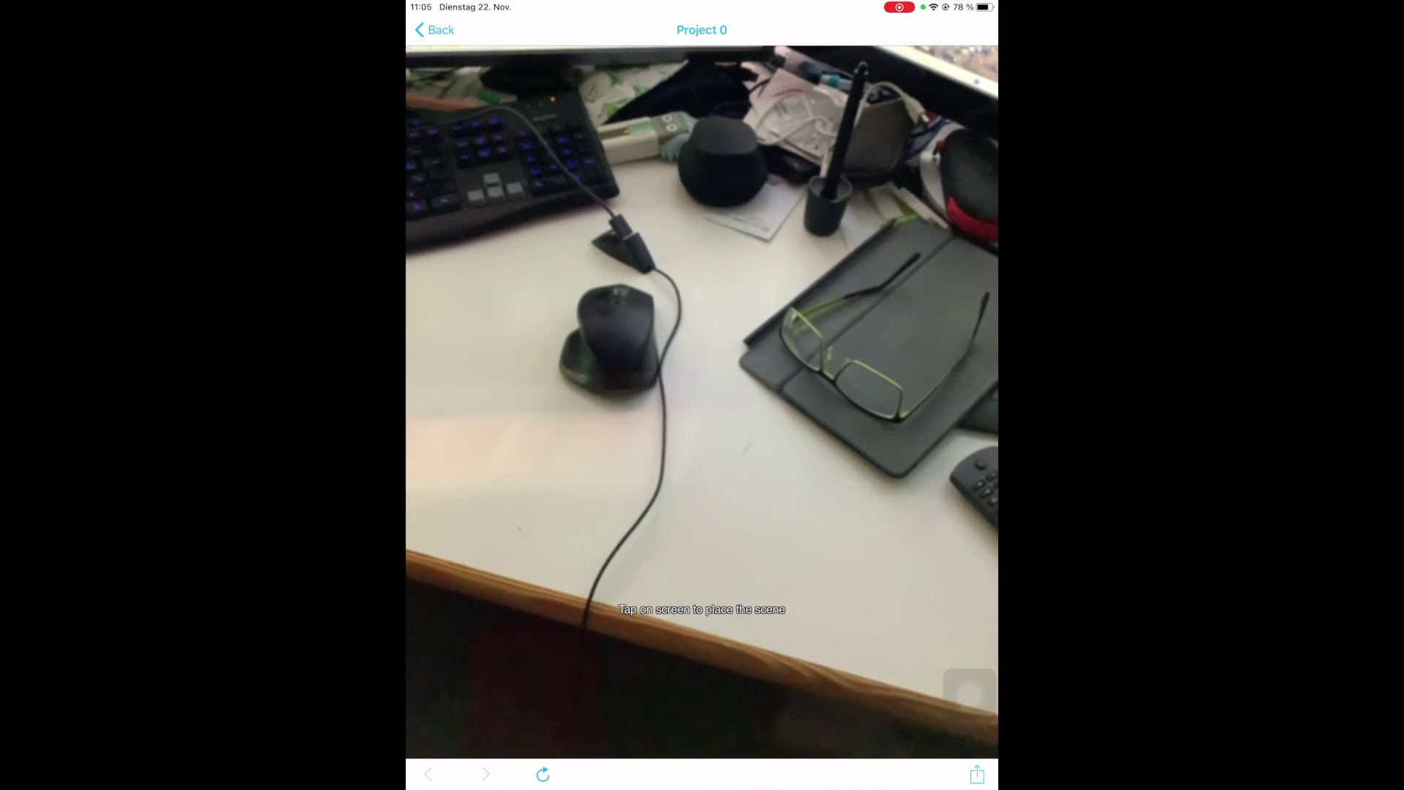
Place the house model on the desk in the AR view and bring up Control Center.
left_click(695, 476)
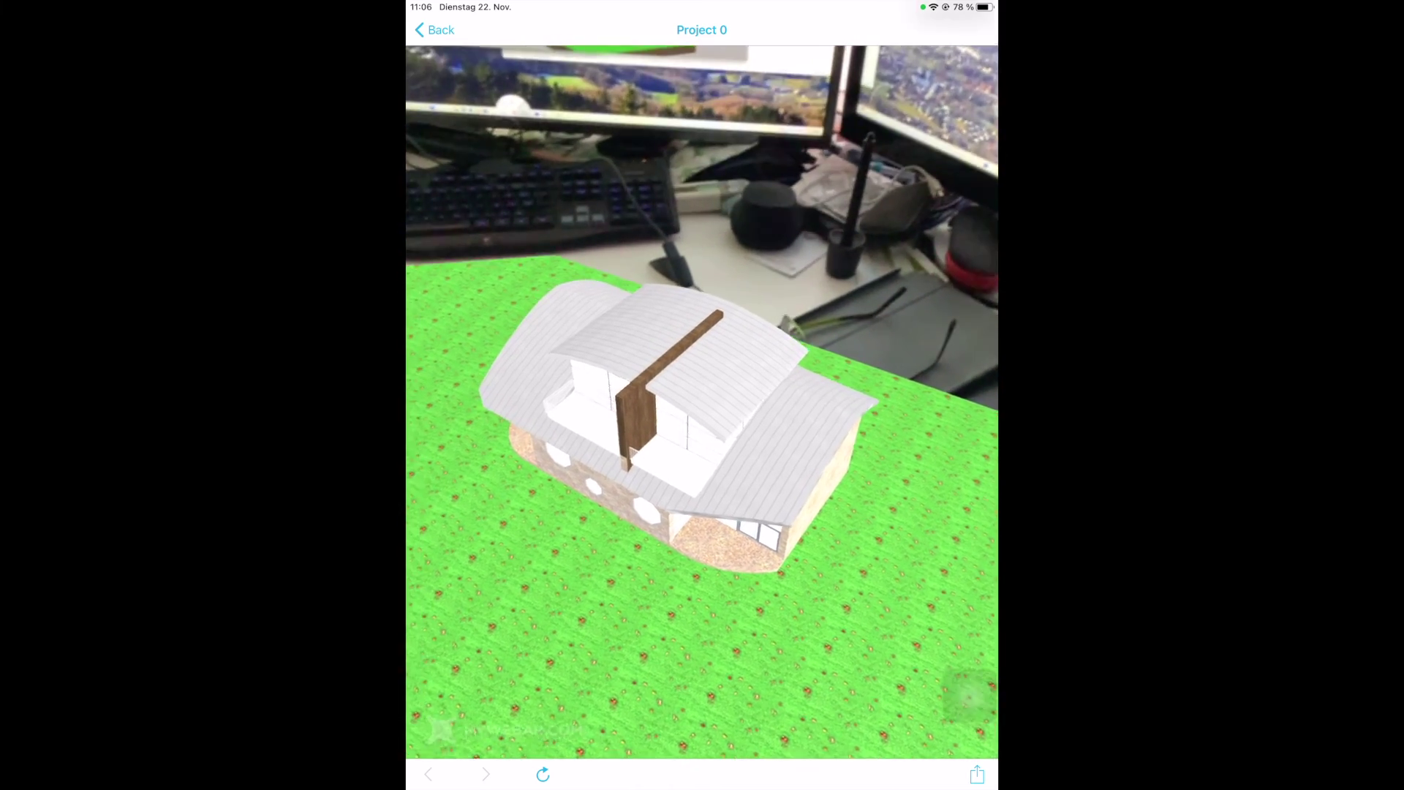
left_click_drag(972, 3, 973, 293)
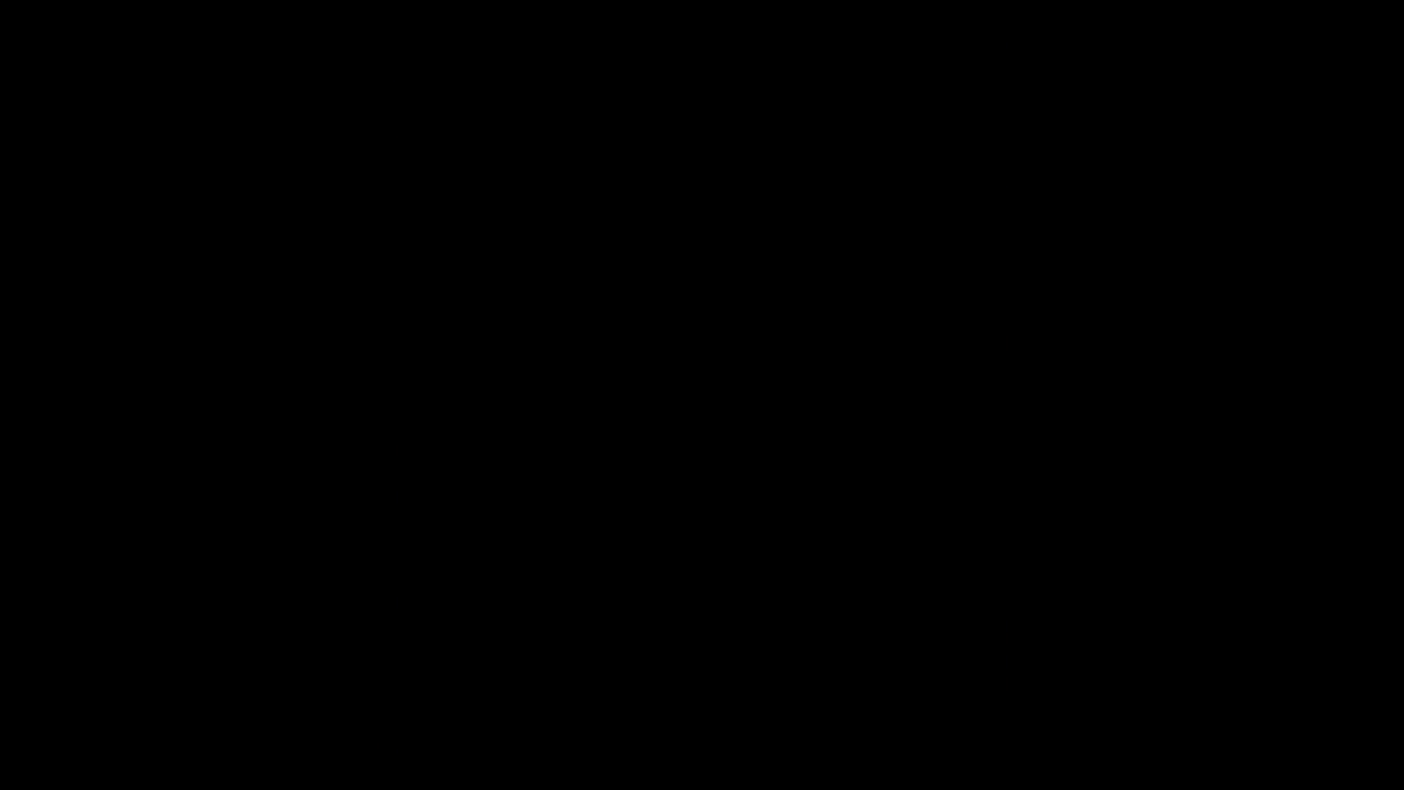